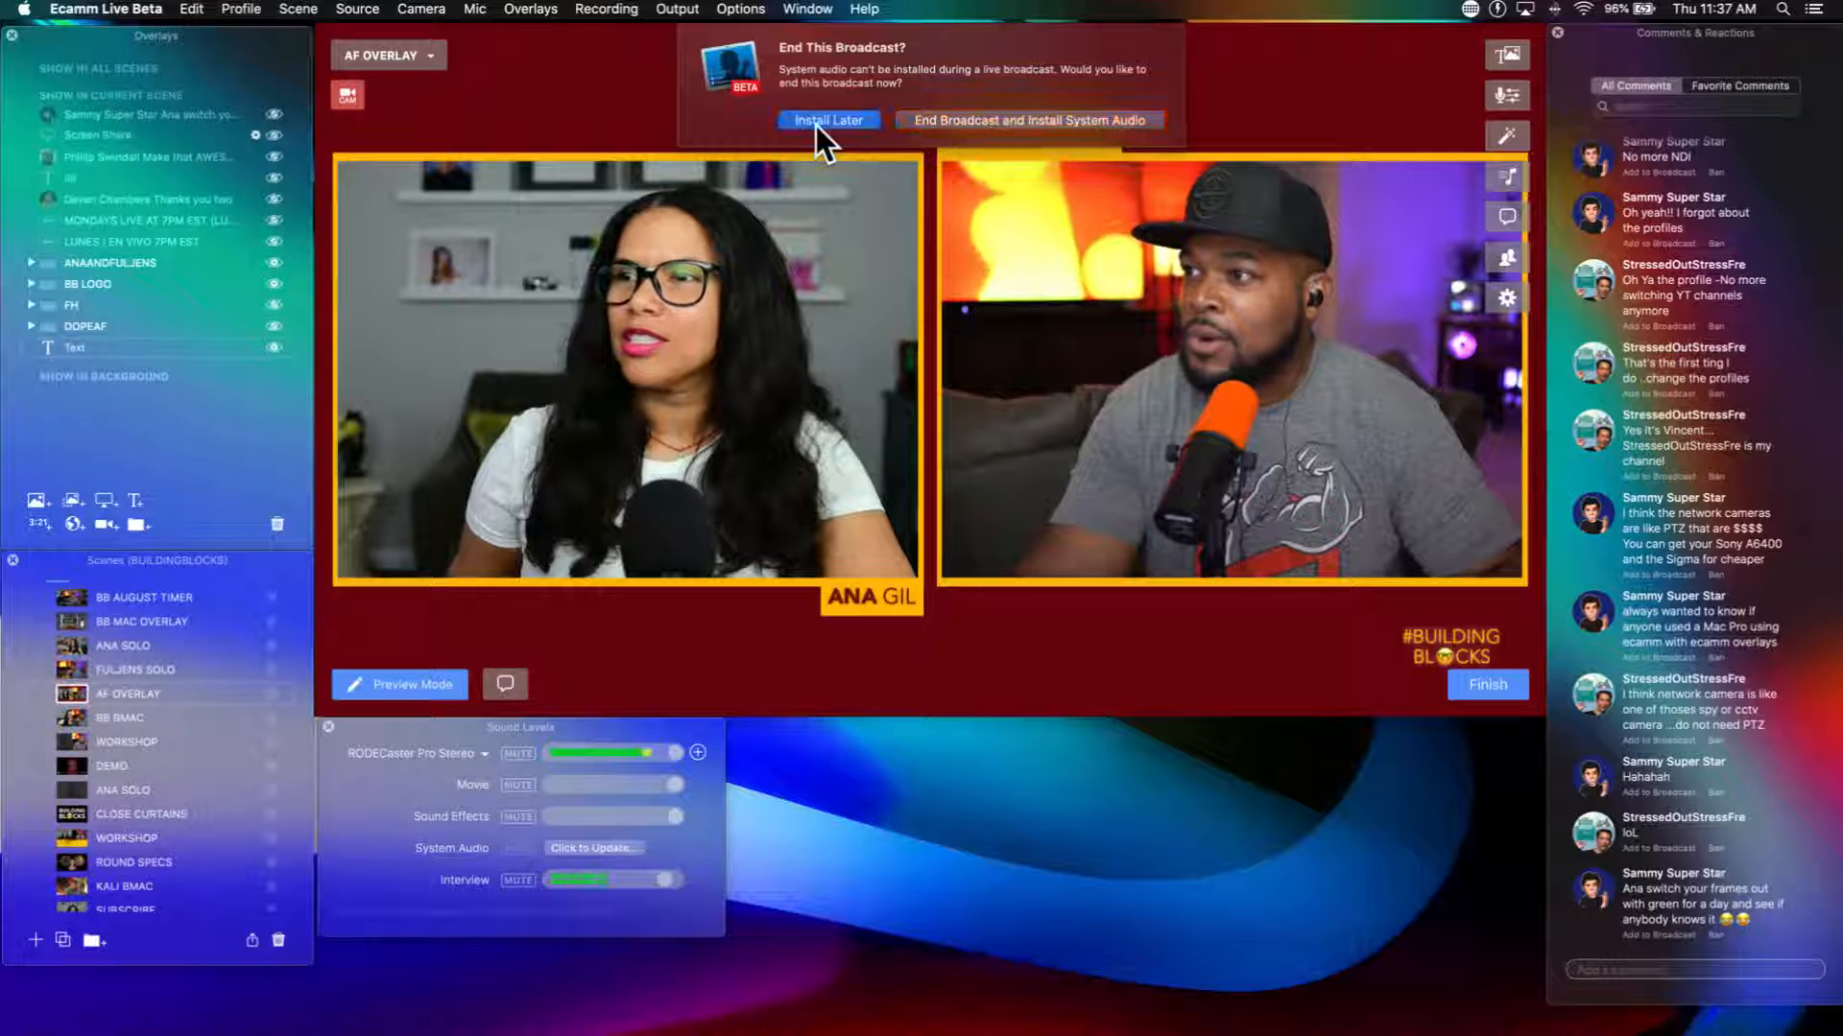
# Step: Postpone the system audio installation instead of ending the live broadcast
pyautogui.click(821, 120)
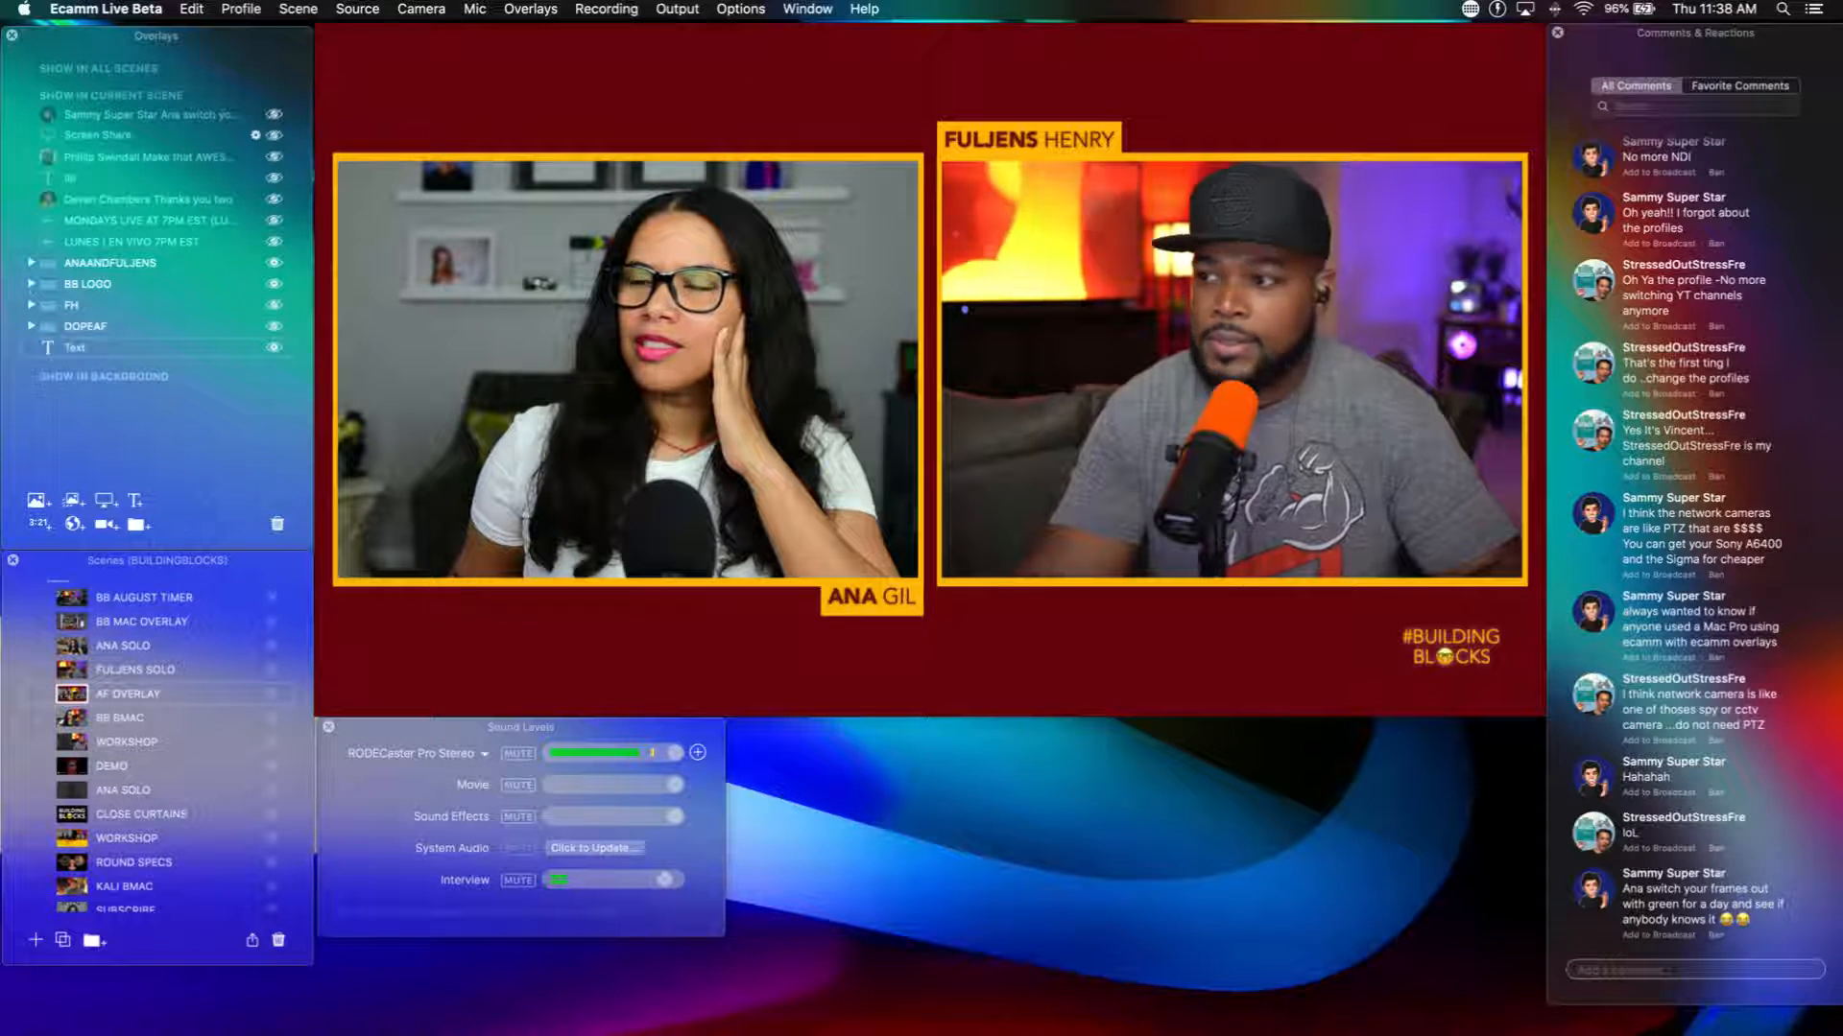
# Step: Enable Zoom & Pan for the Cam Link 4K camera in the AF OVERLAY scene and zoom in slightly
pyautogui.moveTo(249, 474); pyautogui.dragTo(1027, 297)
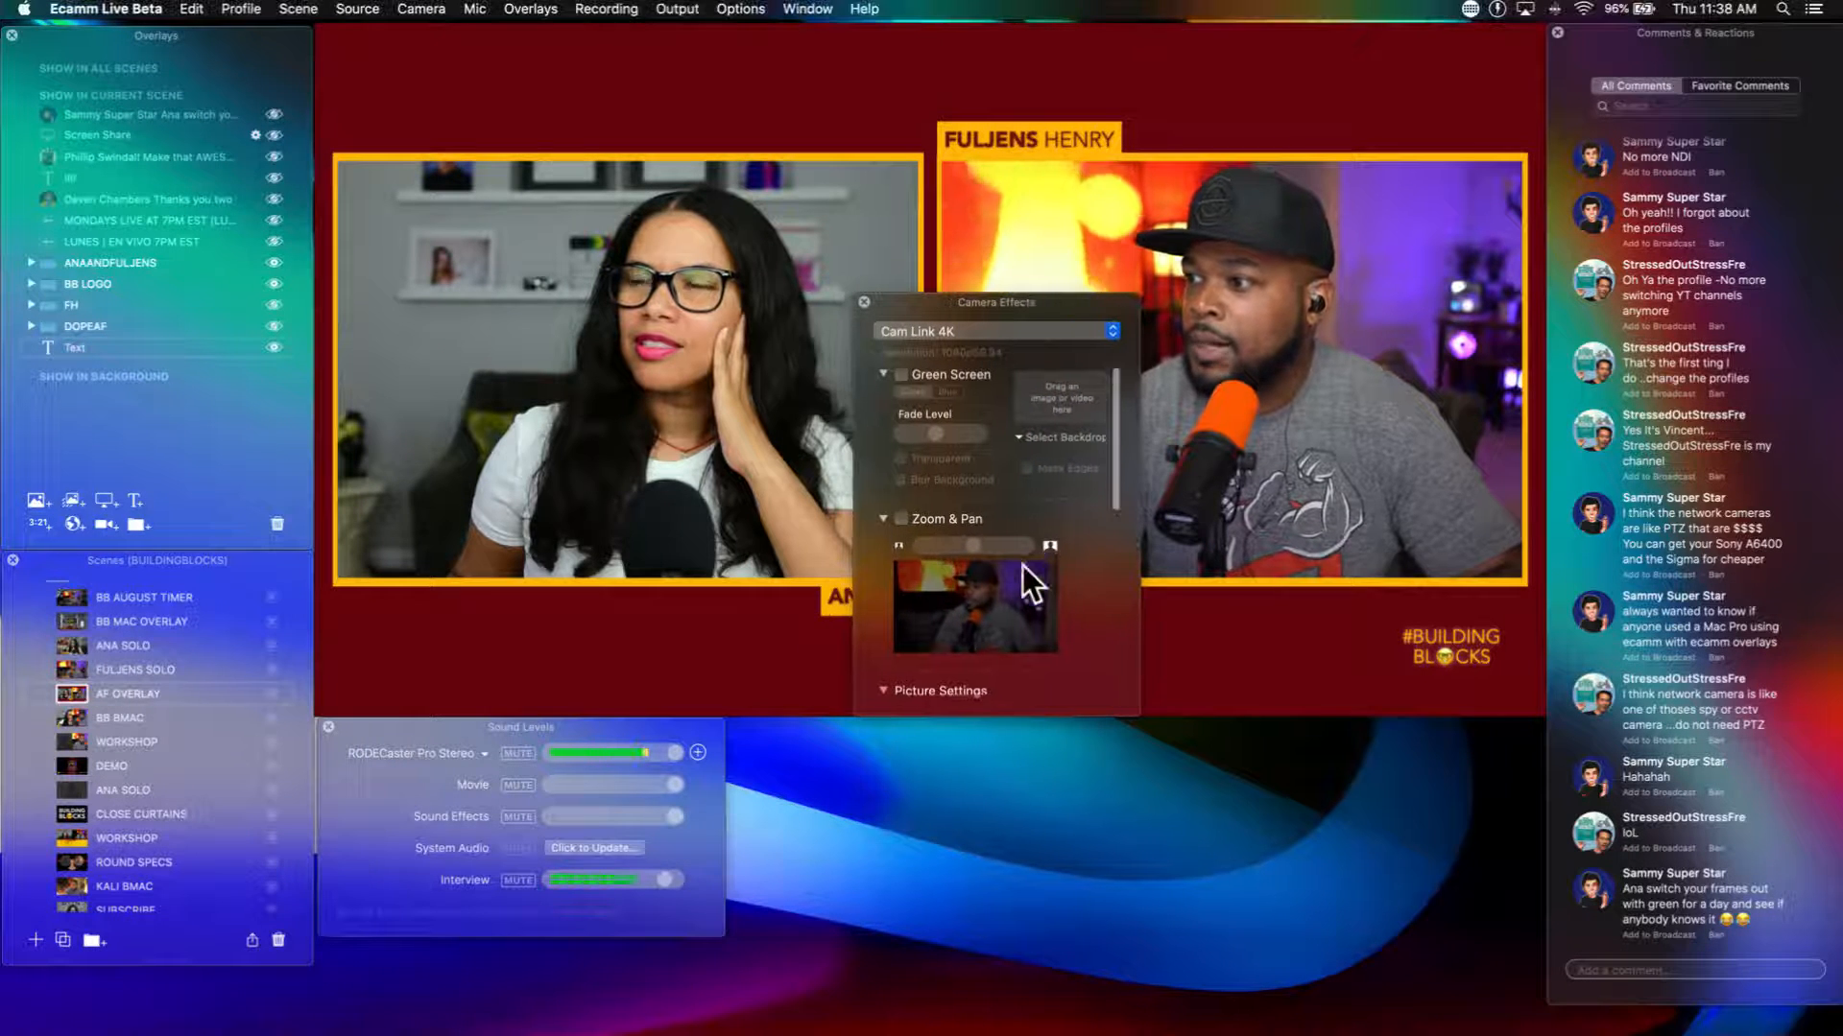
pyautogui.scroll(-3, 1023, 566)
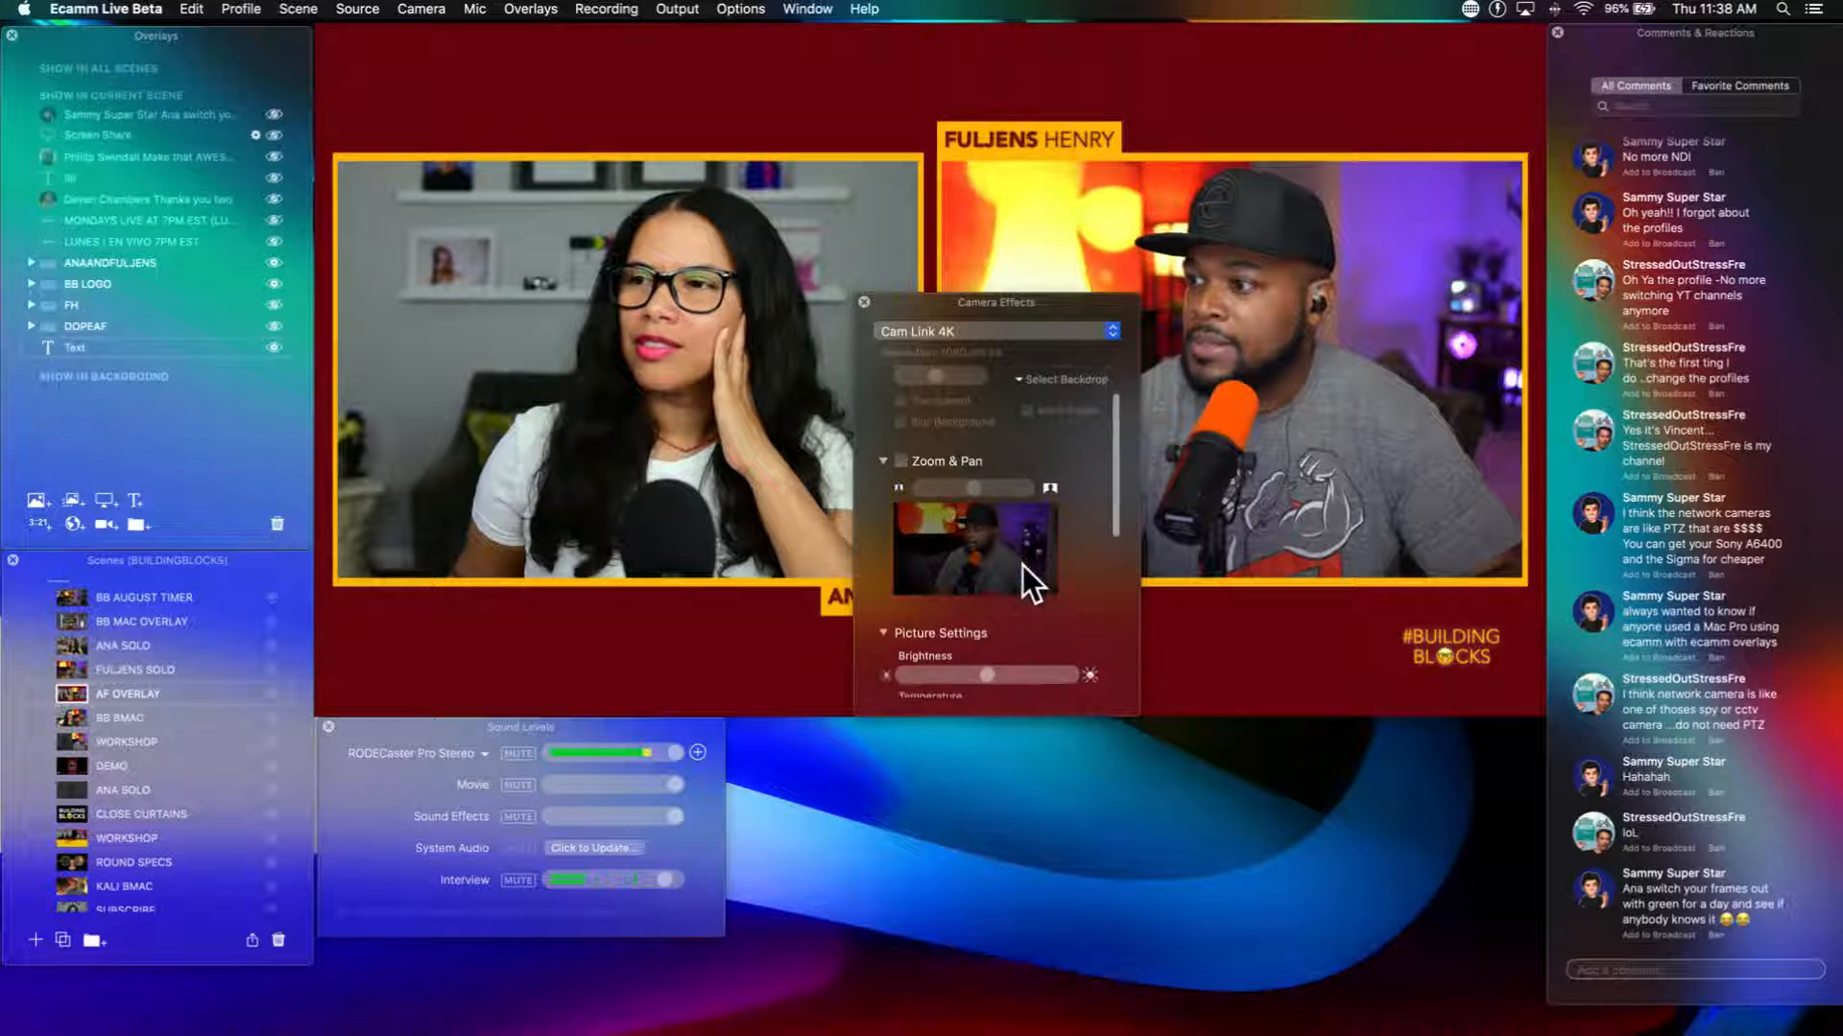
pyautogui.click(901, 457)
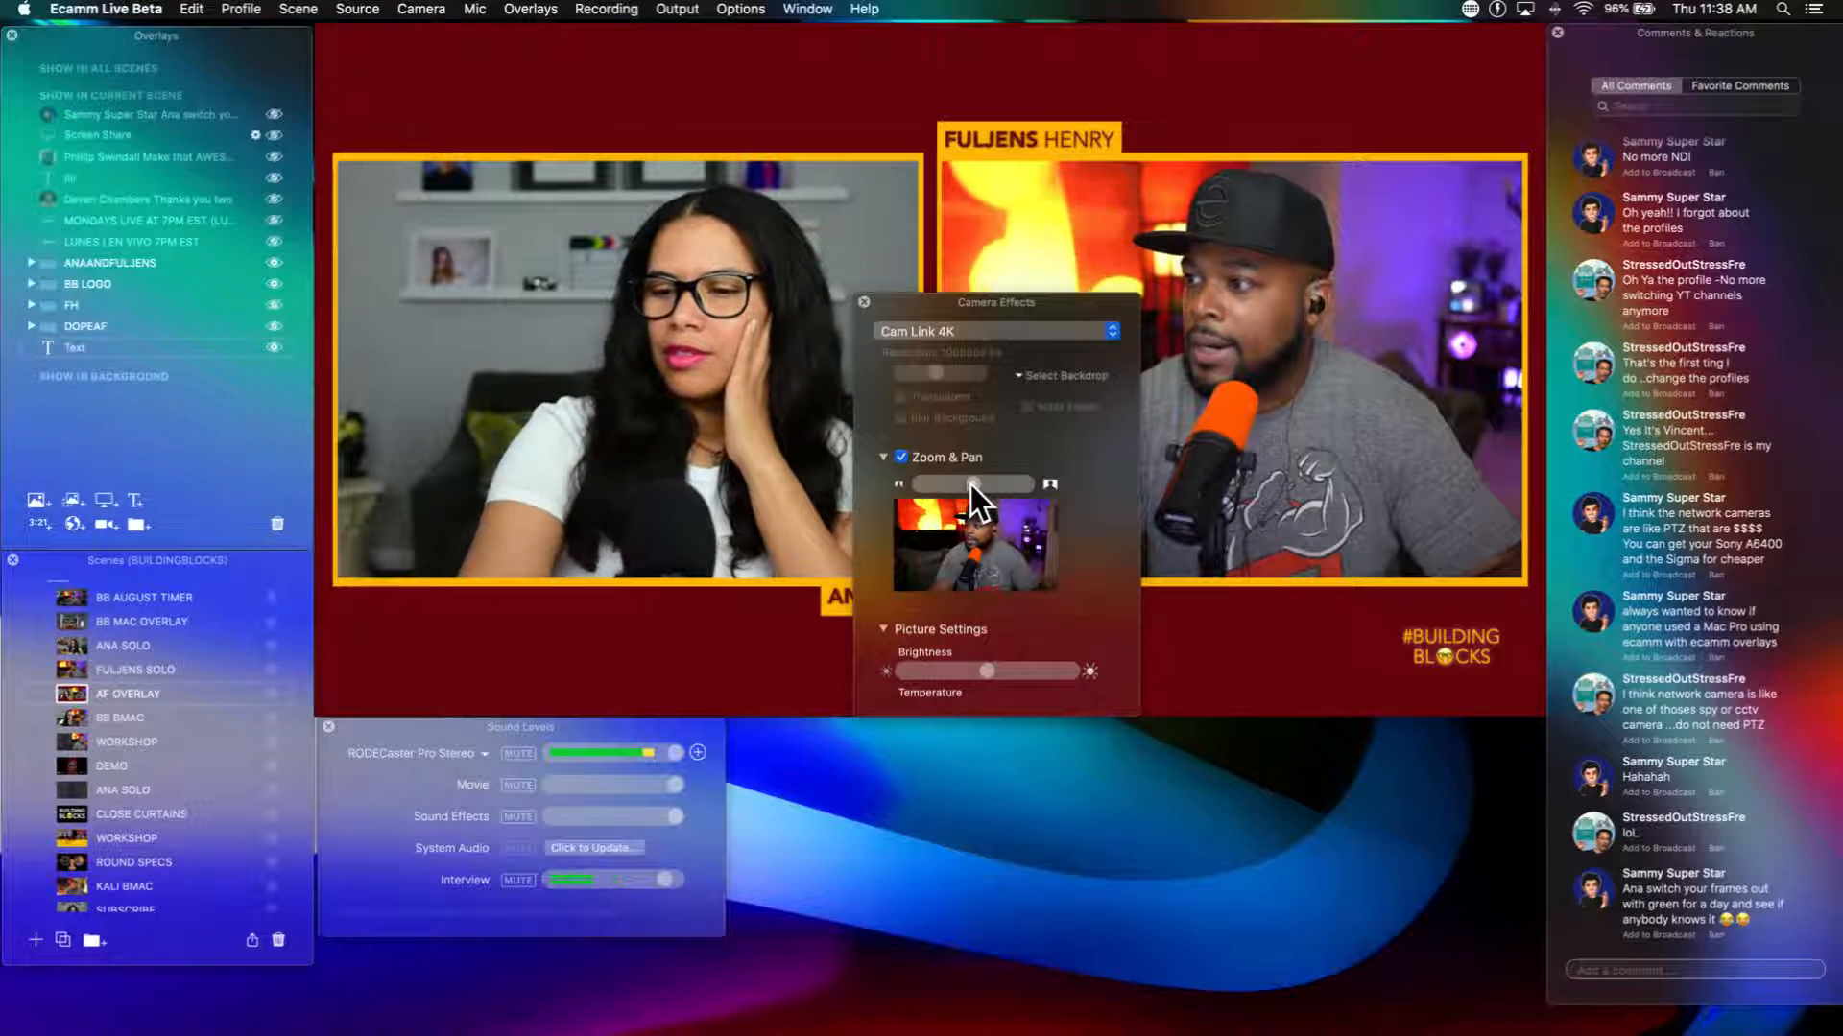
pyautogui.moveTo(970, 485); pyautogui.dragTo(975, 489)
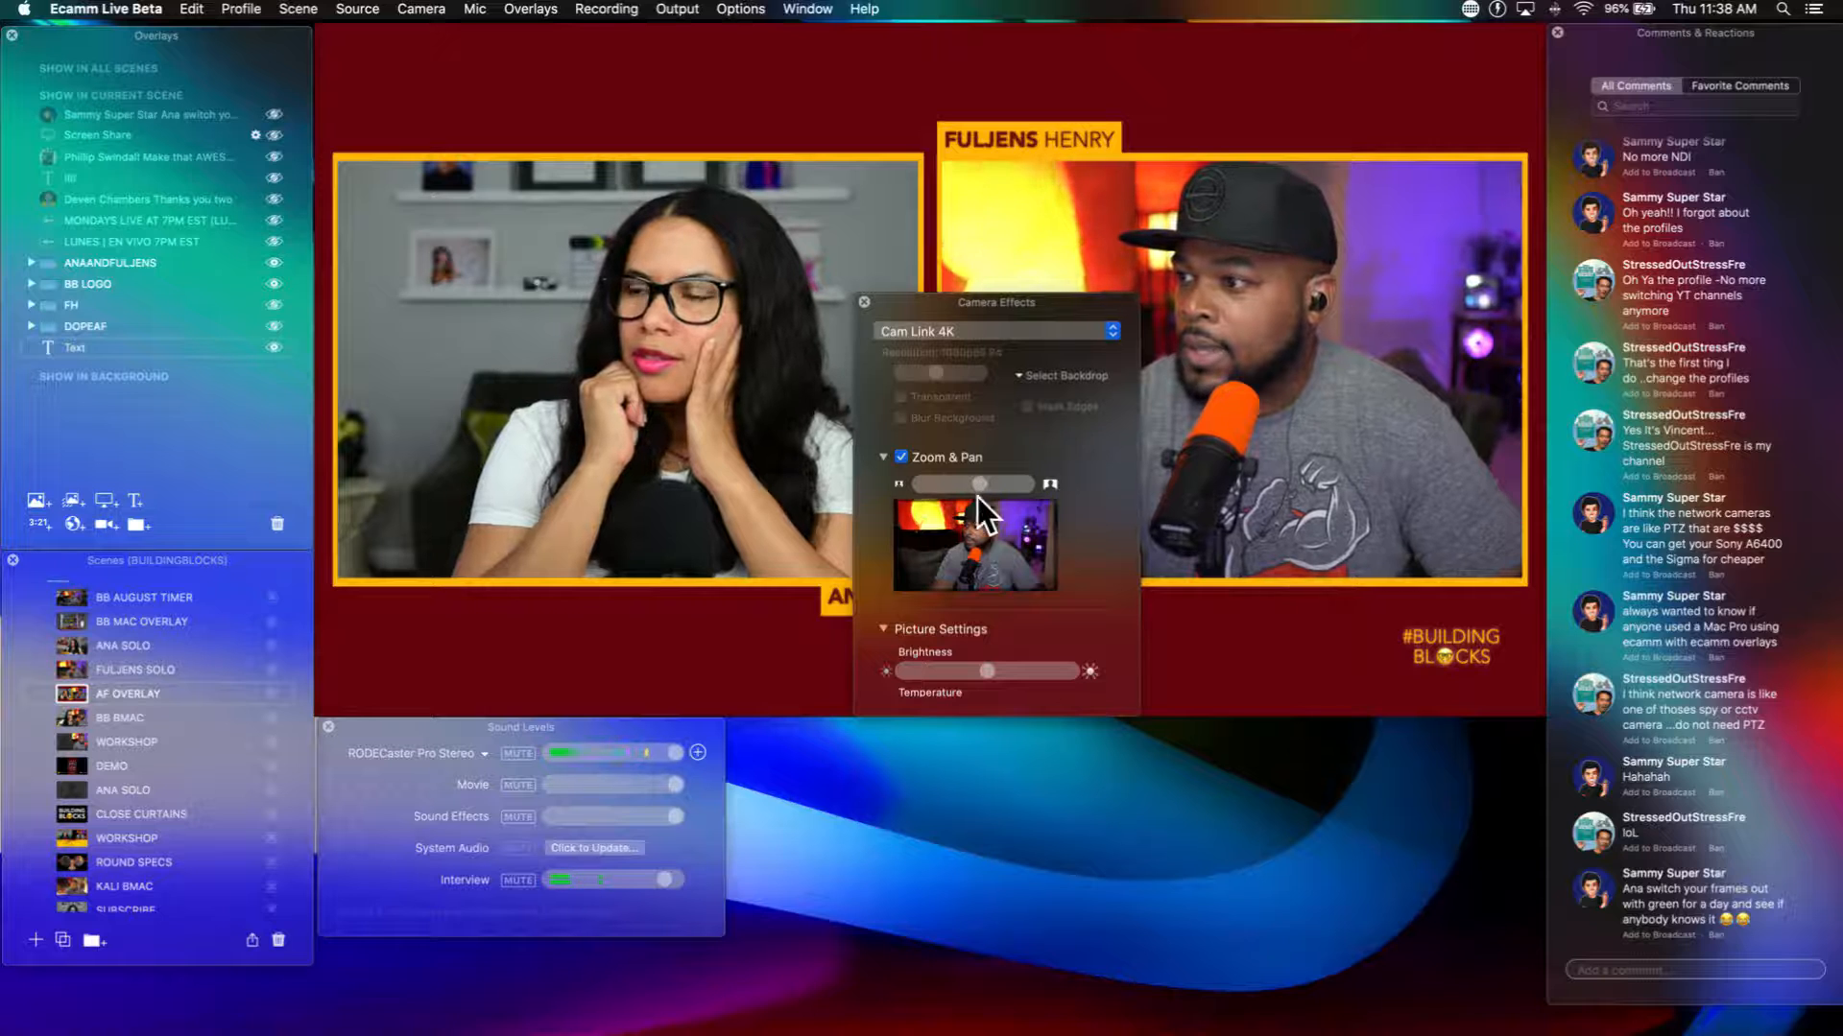
pyautogui.scroll(-5, 971, 602)
pyautogui.scroll(-3, 971, 602)
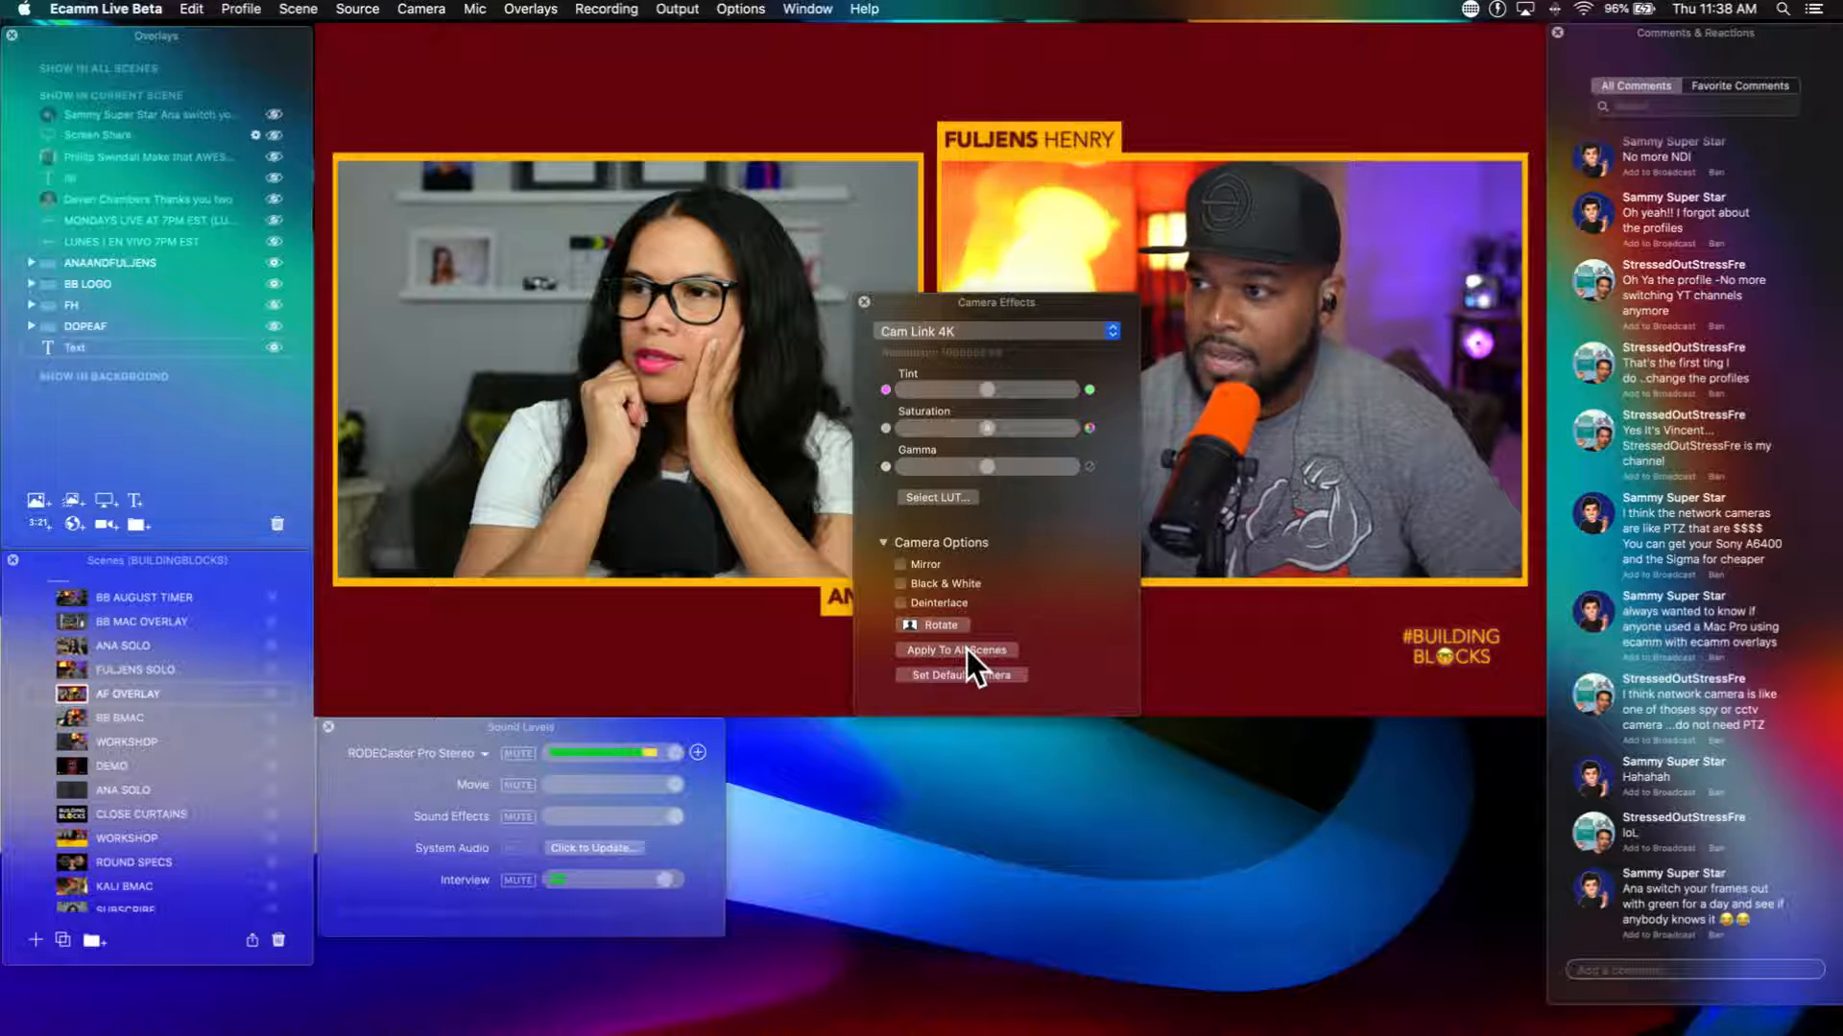
pyautogui.scroll(10, 944, 457)
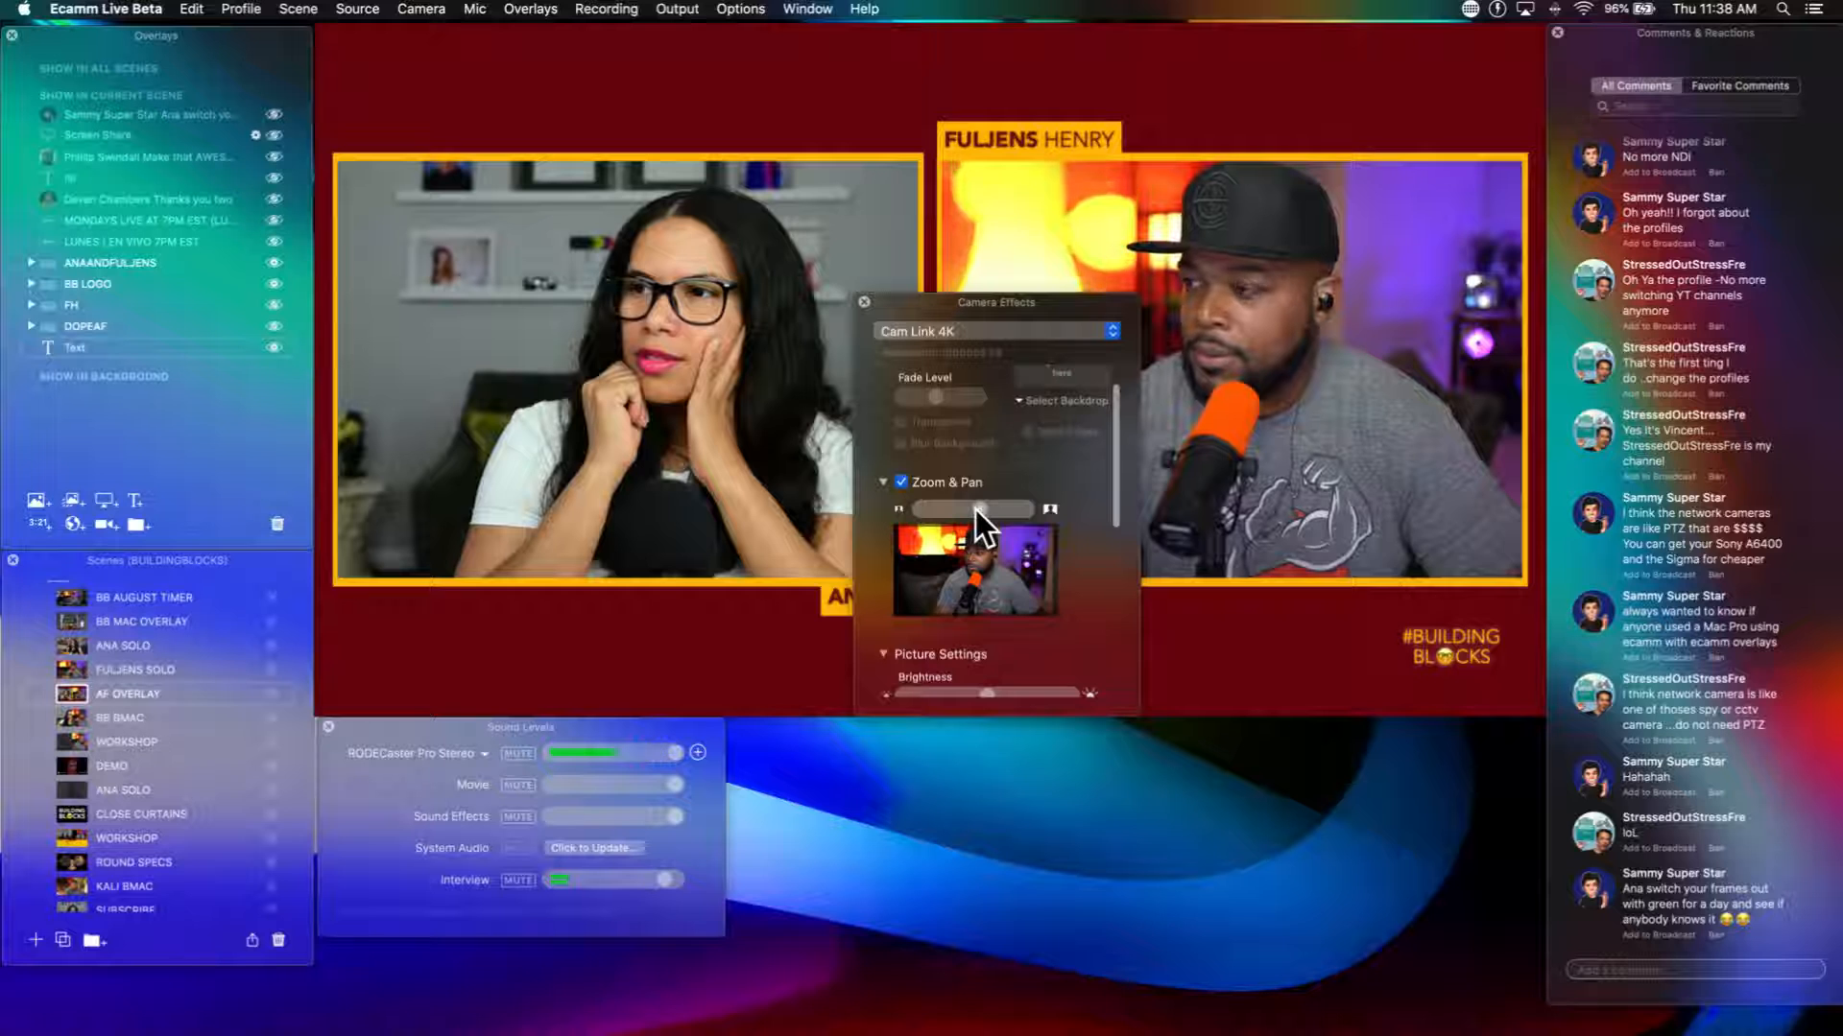
pyautogui.moveTo(975, 510)
pyautogui.mouseDown()
pyautogui.moveTo(1008, 522)
pyautogui.moveTo(985, 514)
pyautogui.mouseUp()
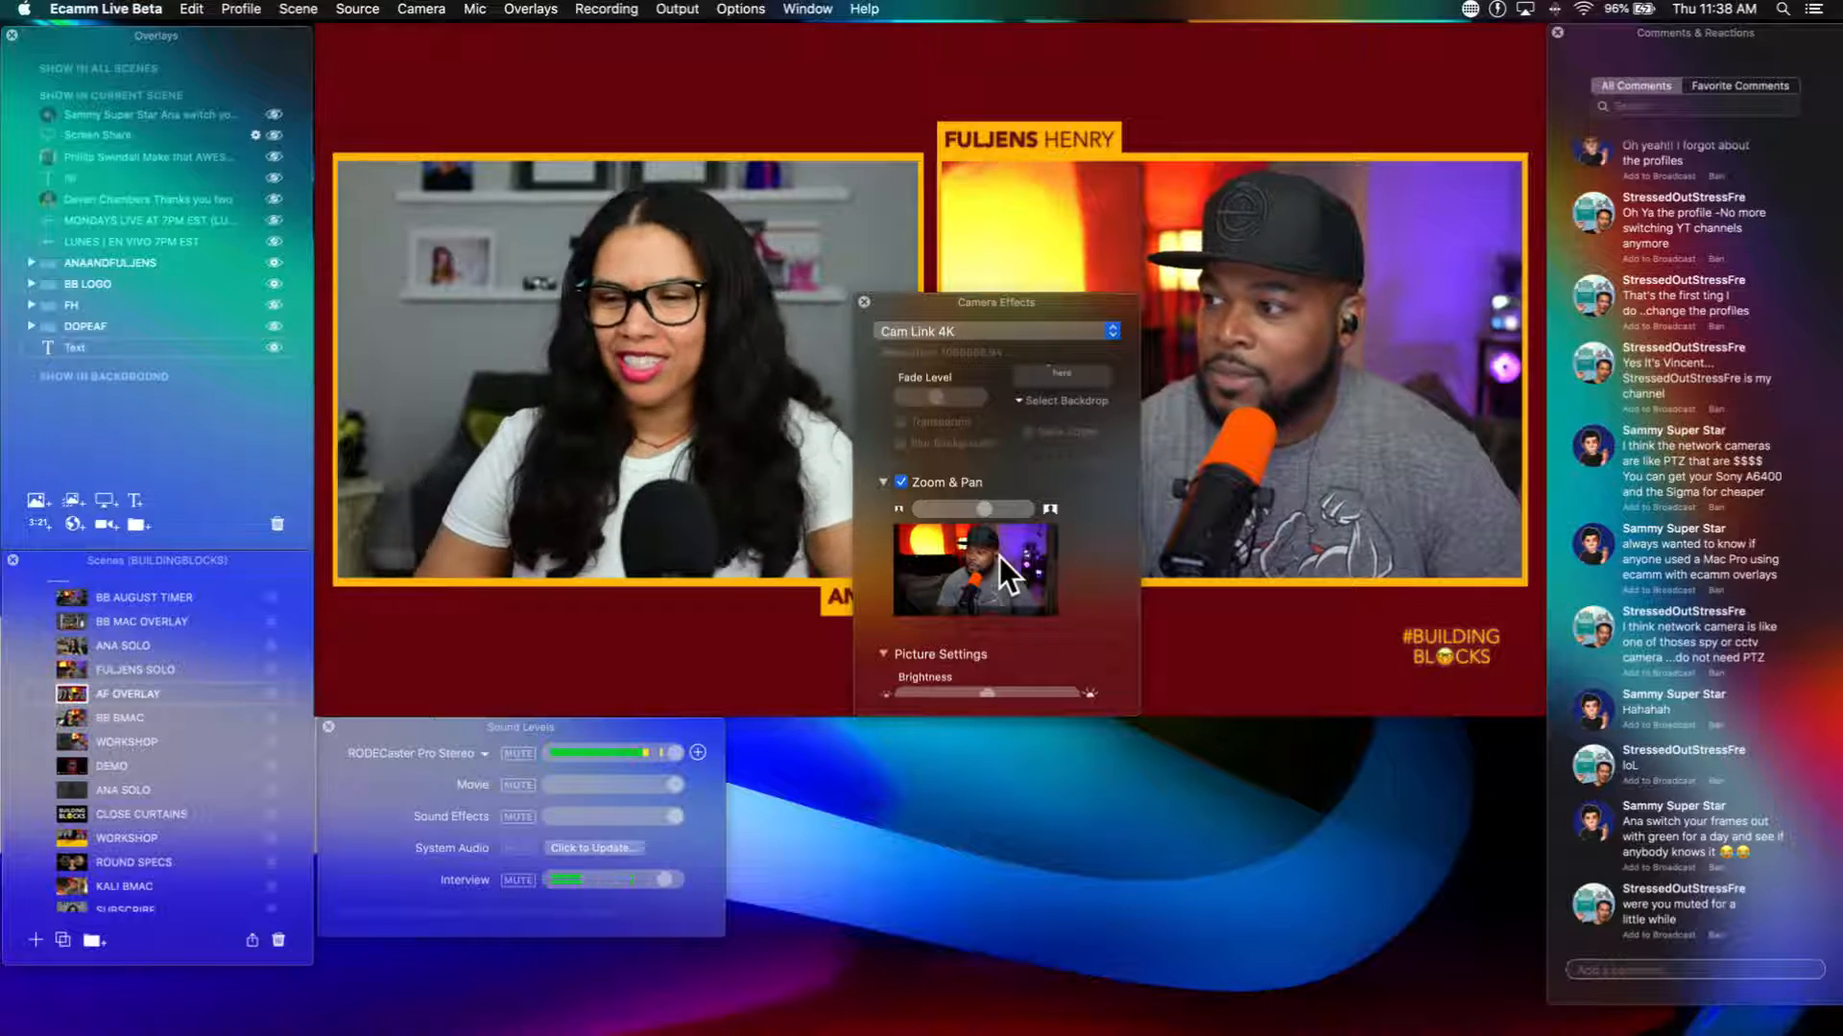
# Step: Apply the zoomed Cam Link 4K camera settings to all scenes and accept the confirmation
pyautogui.scroll(-3, 1056, 595)
pyautogui.scroll(-6, 1056, 595)
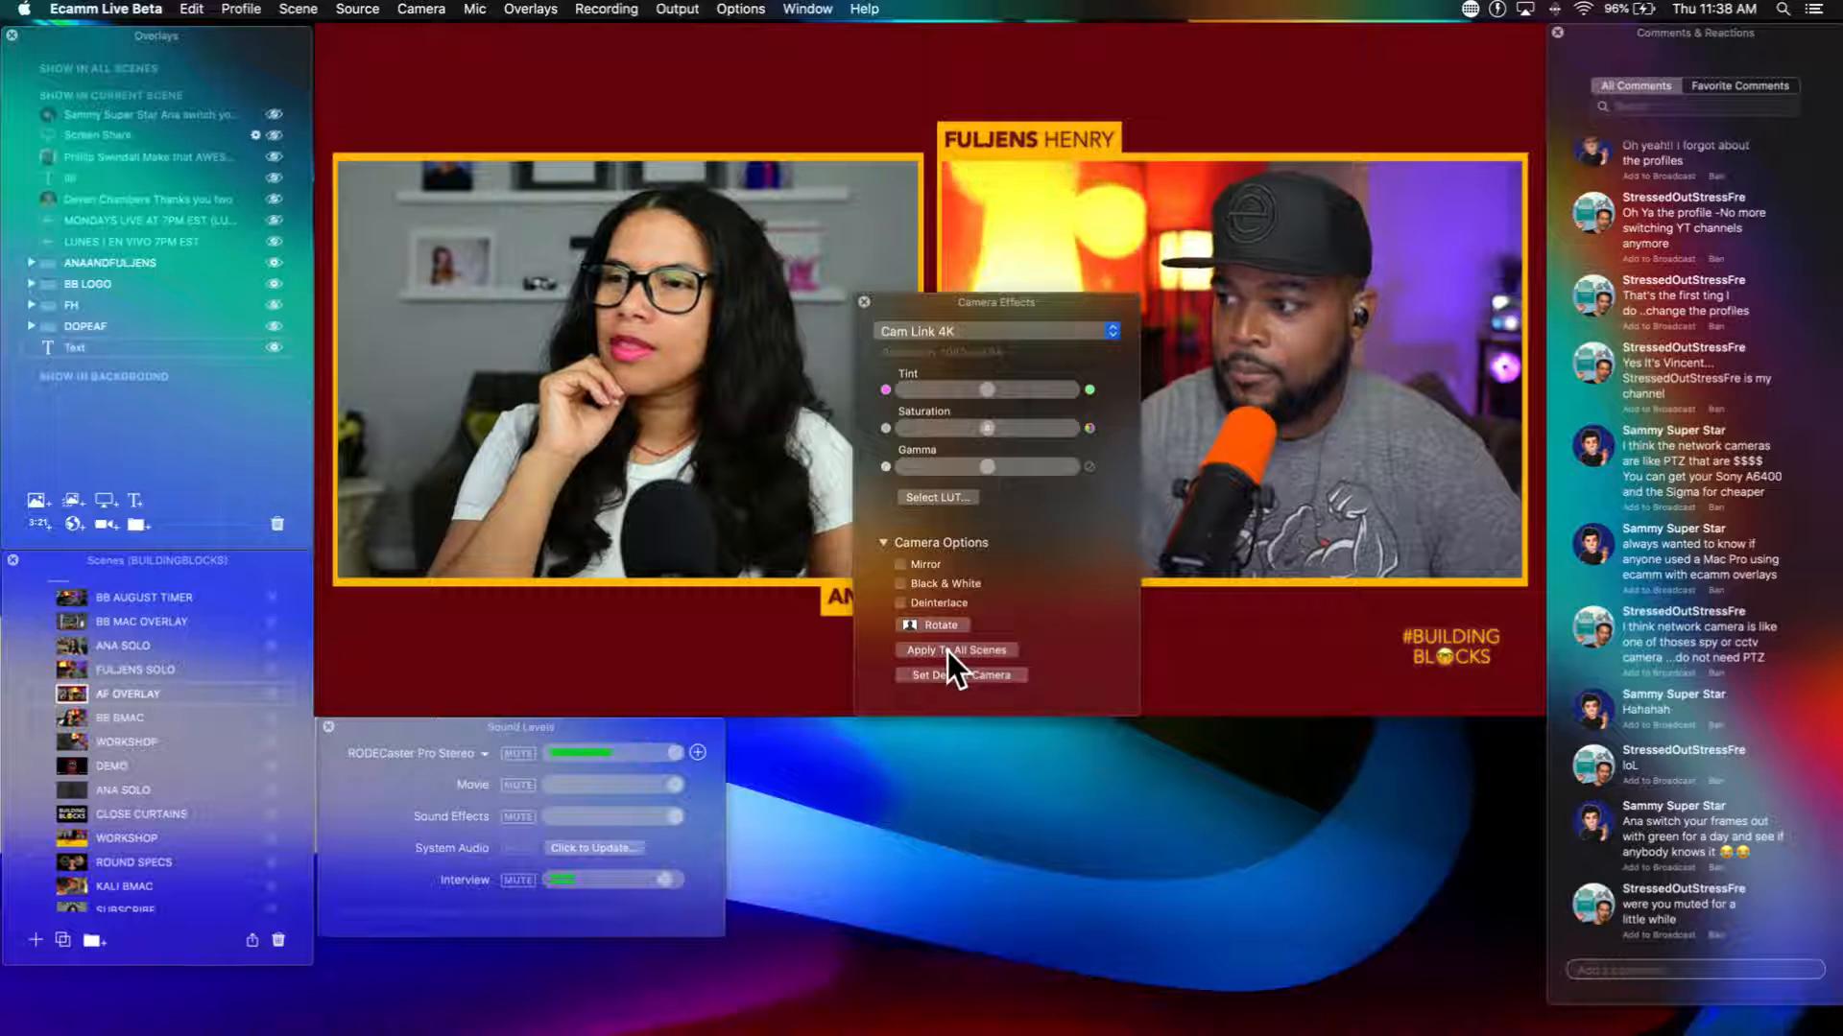
pyautogui.click(948, 651)
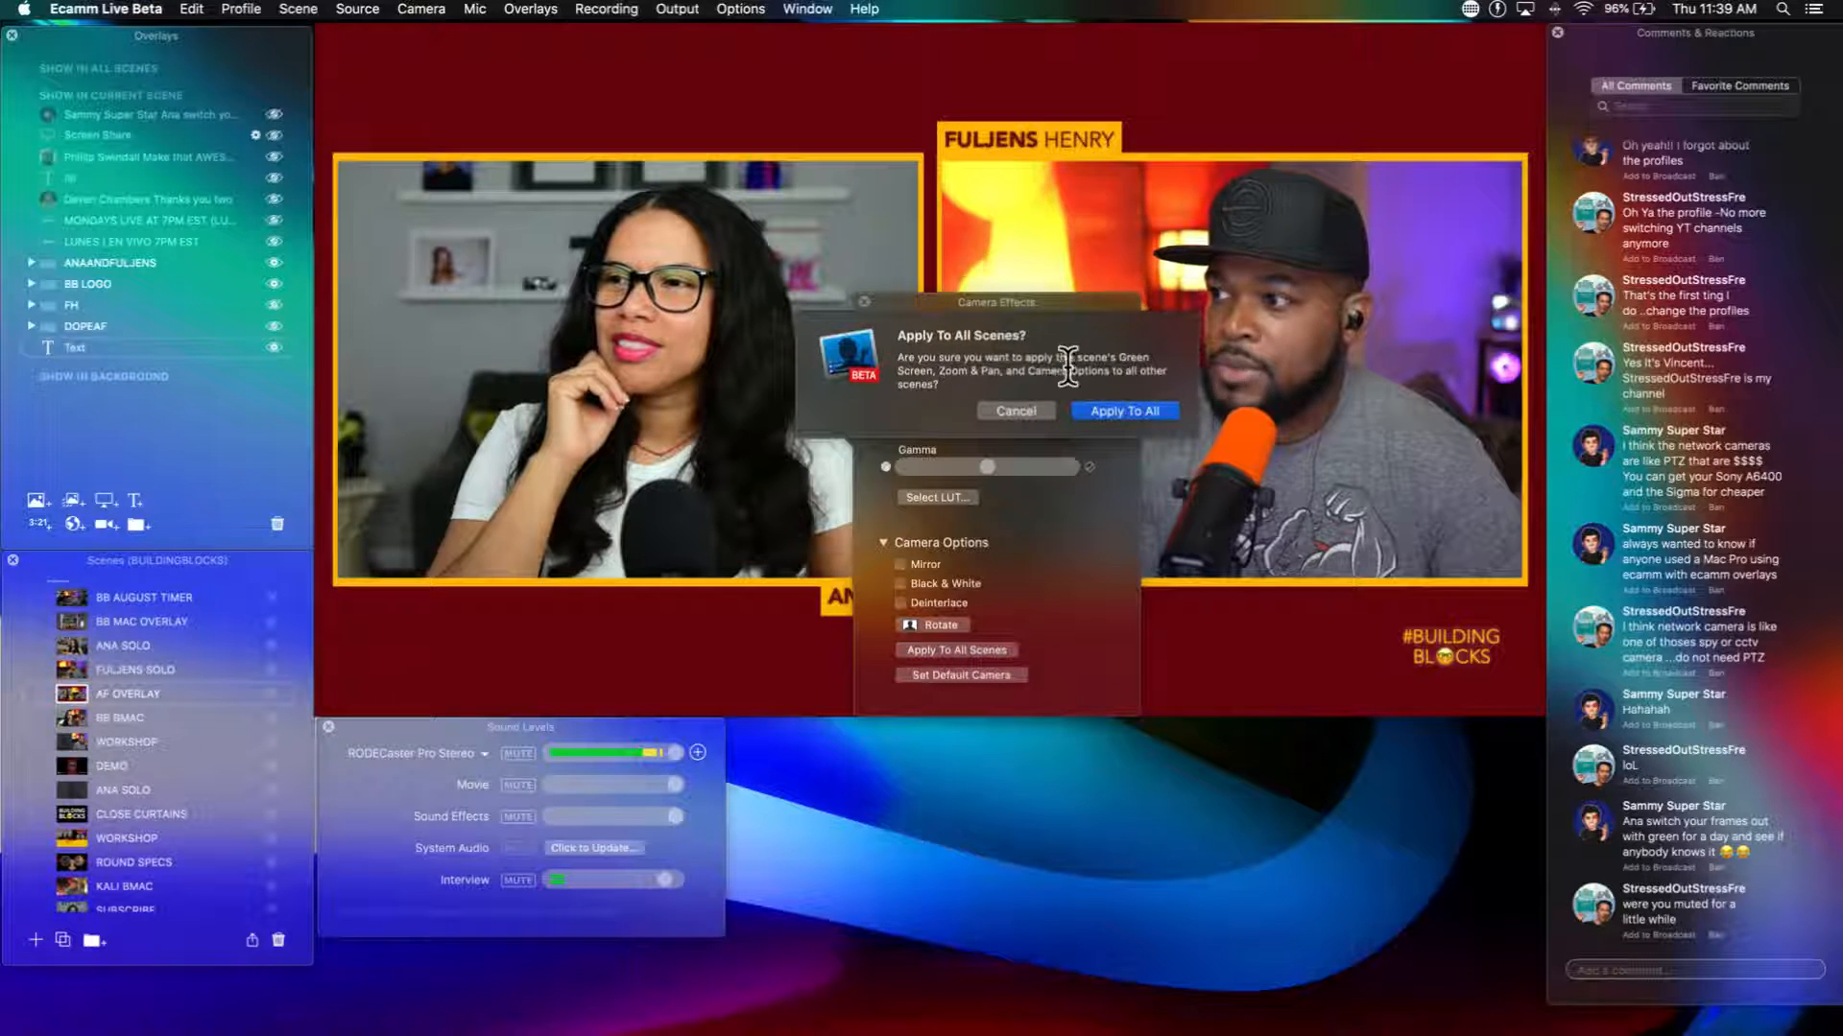
pyautogui.click(1123, 412)
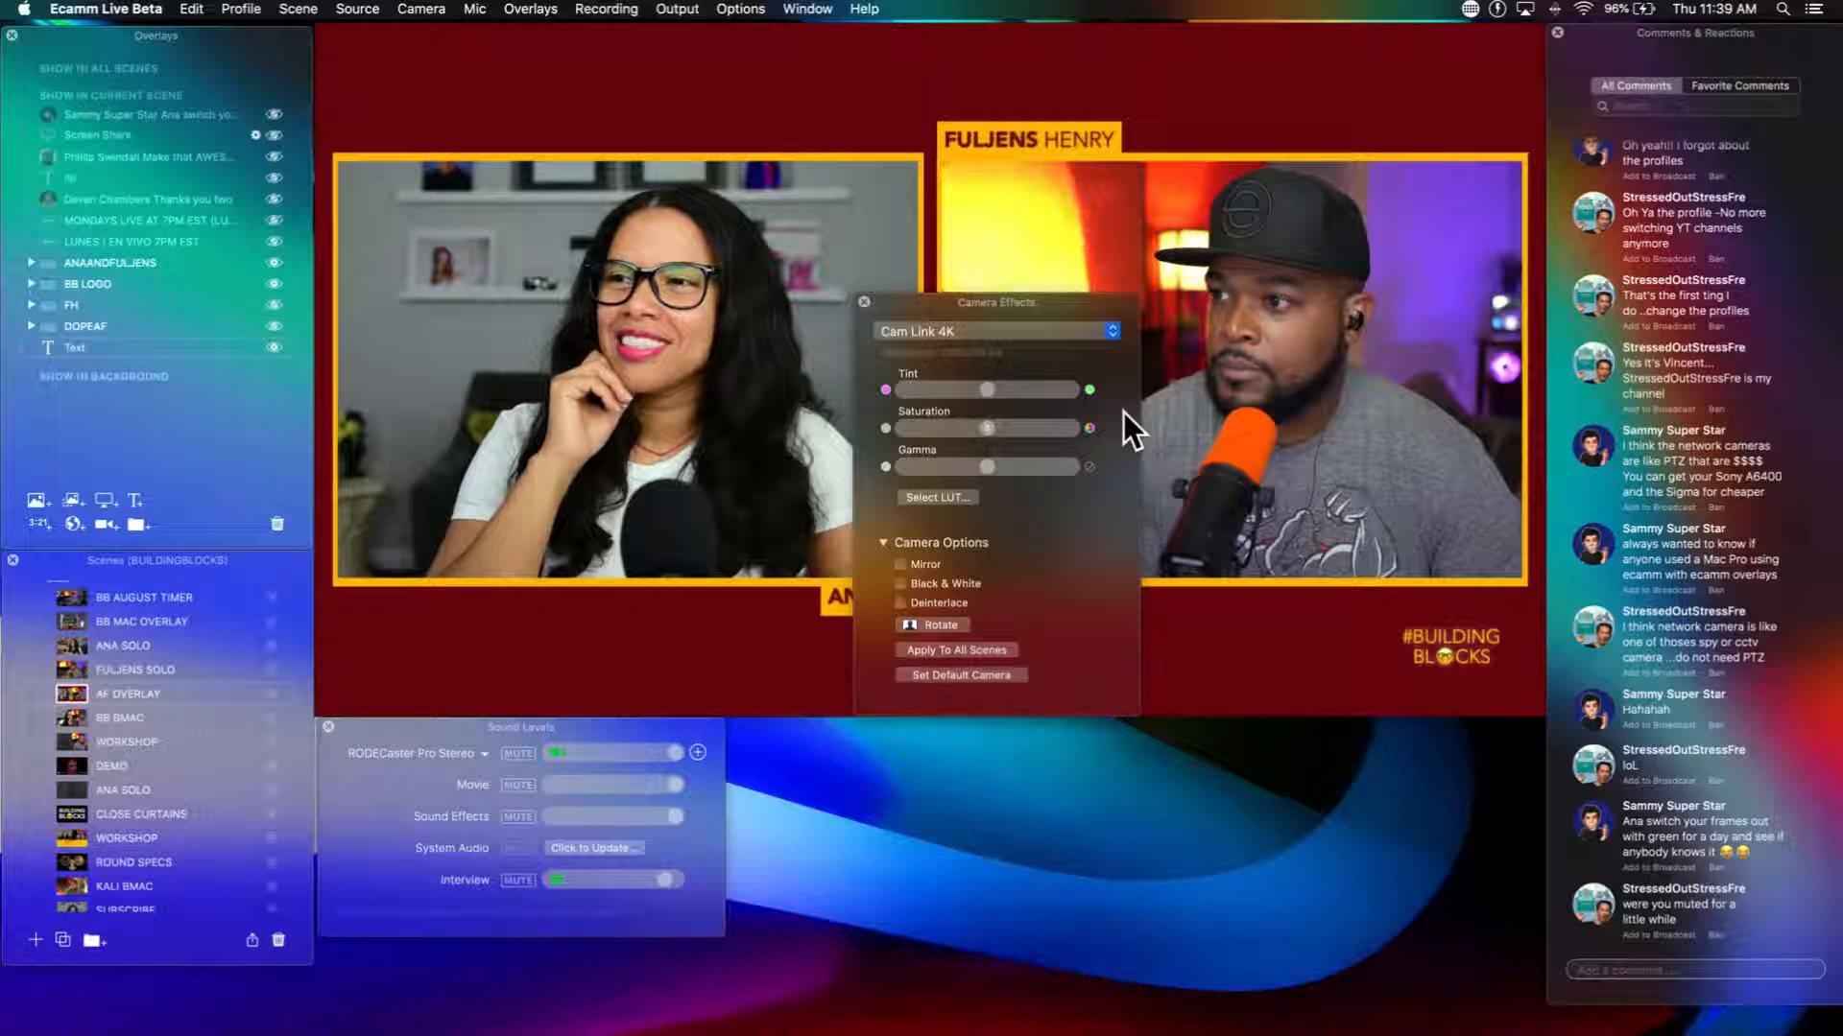
# Step: Switch to the guest's solo scene below BB MAC OVERLAY and toggle Zoom & Pan on and off for the Guest 1 camera
pyautogui.scroll(5, 1022, 599)
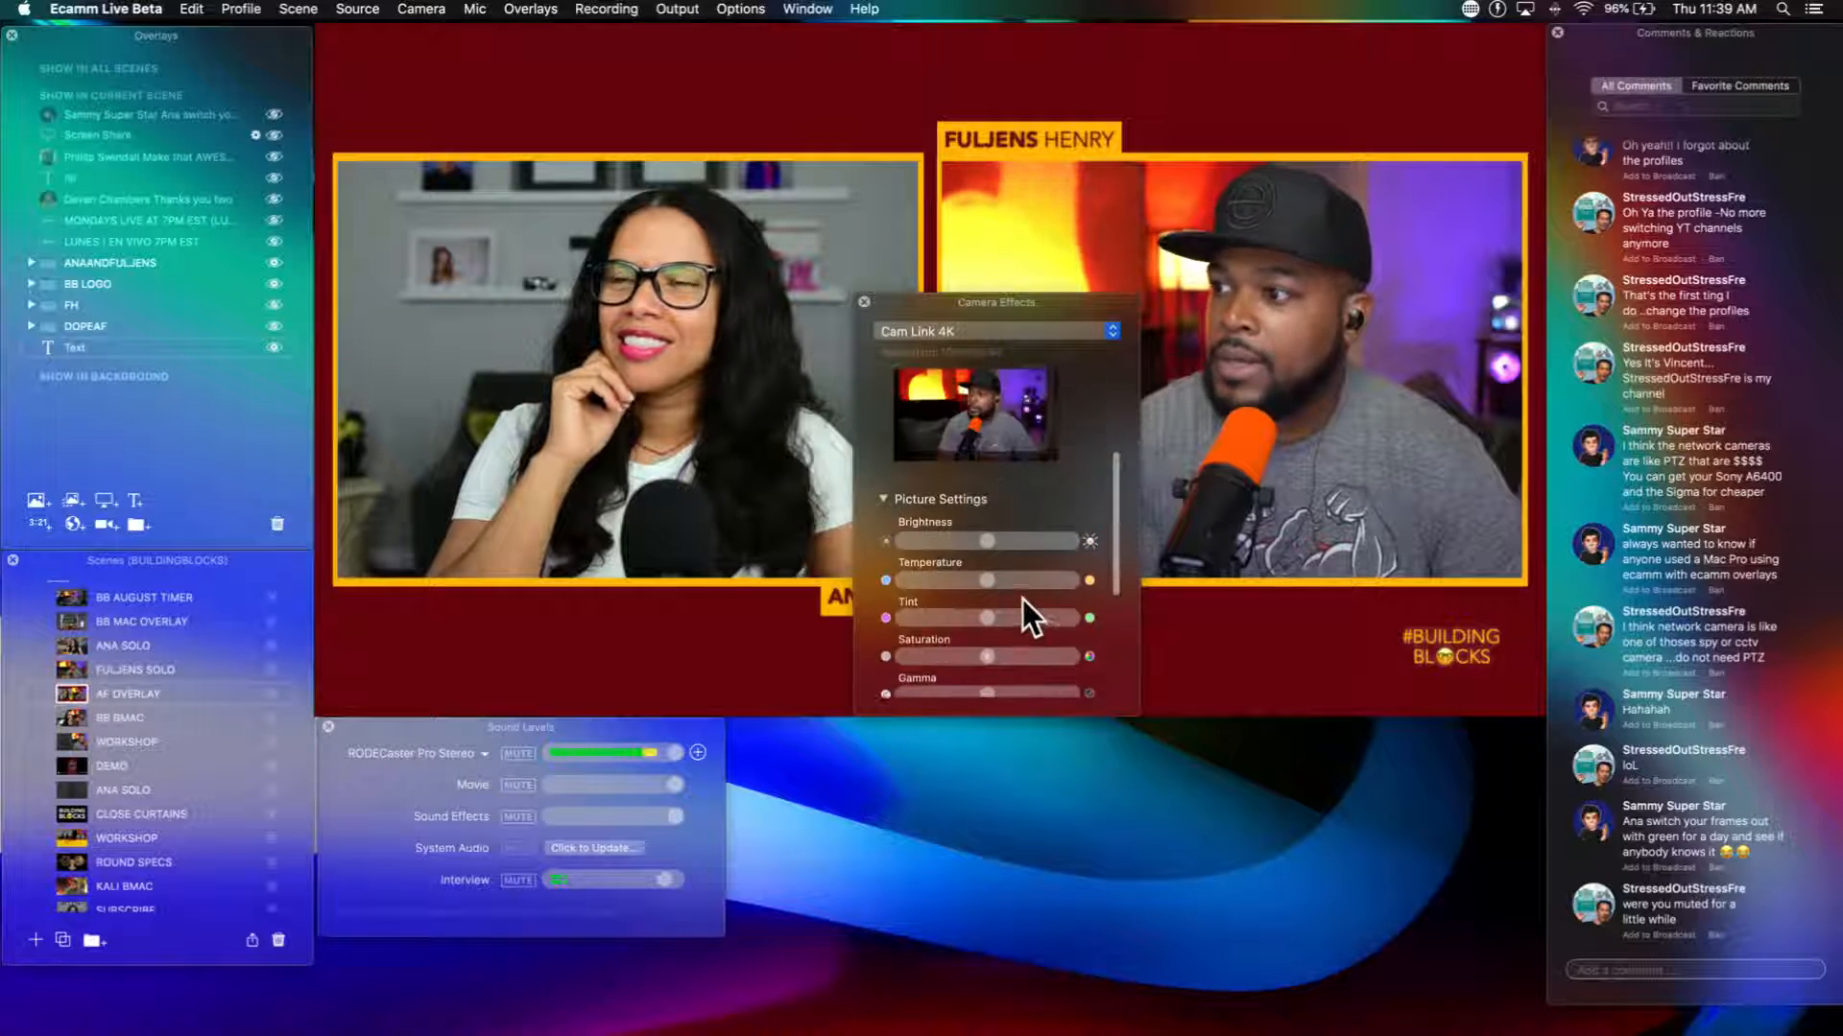
pyautogui.scroll(5, 1022, 599)
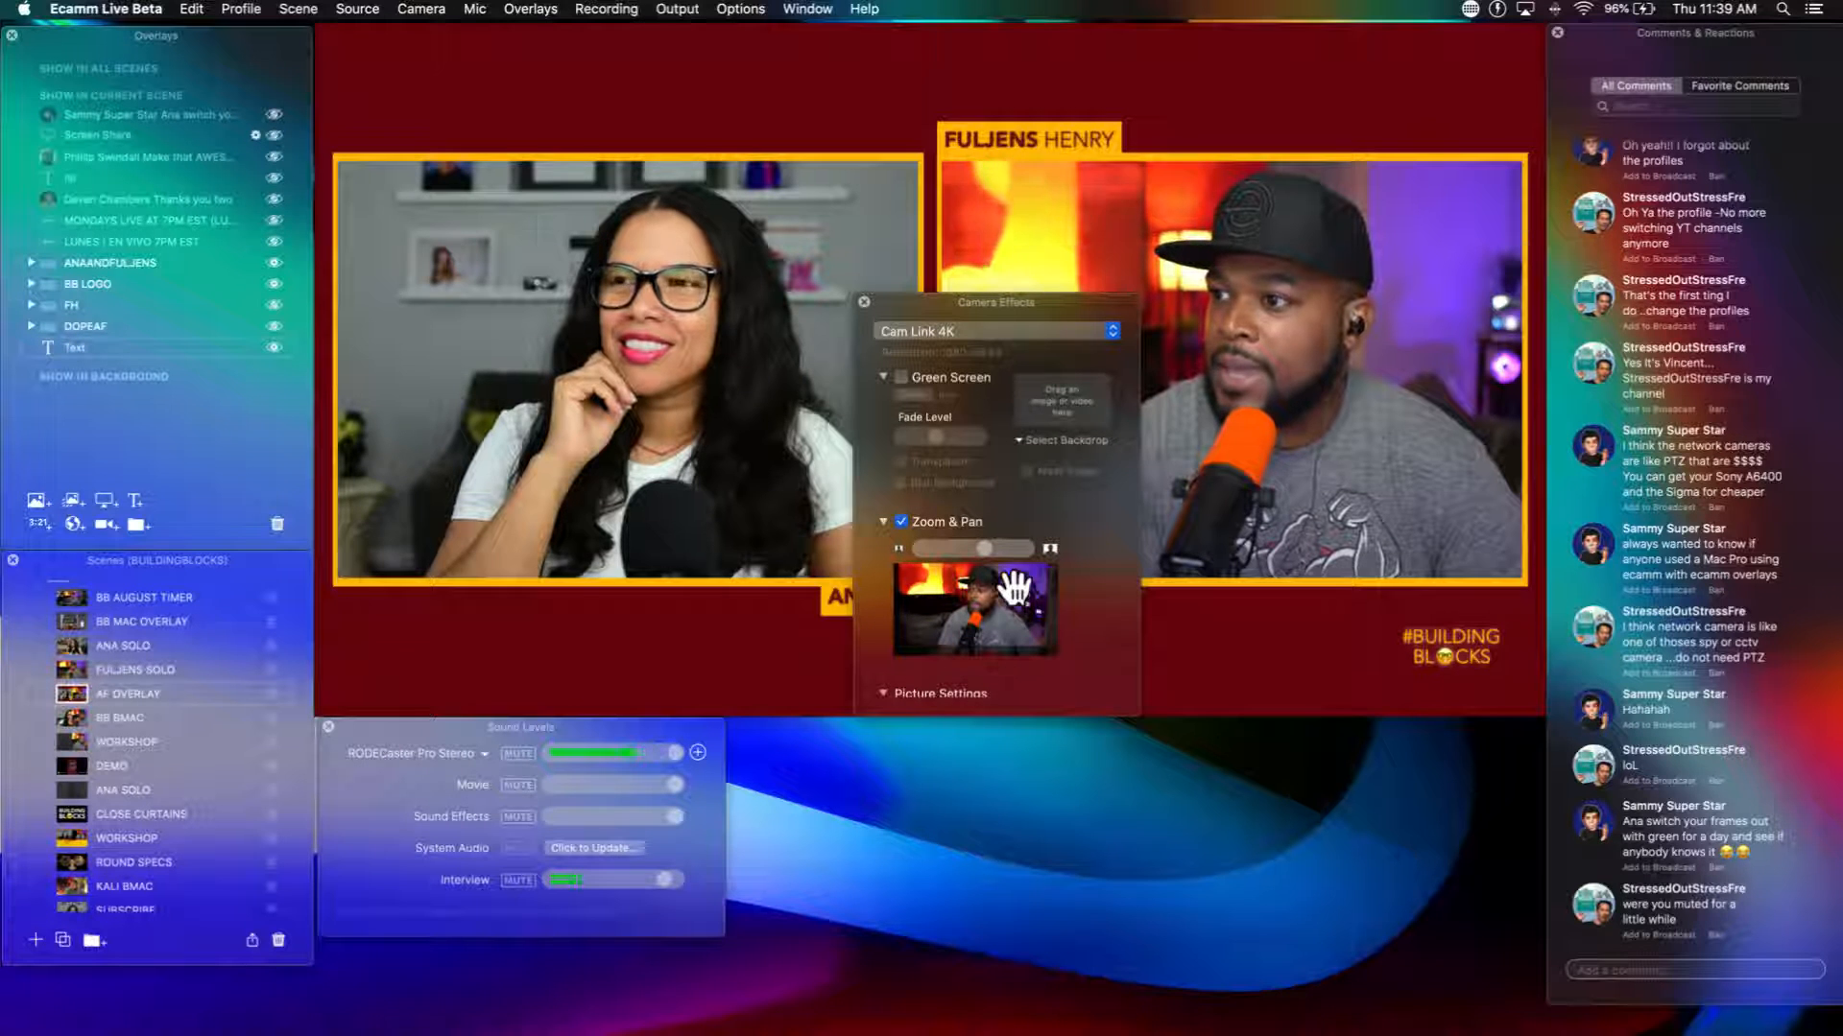
pyautogui.moveTo(630, 391)
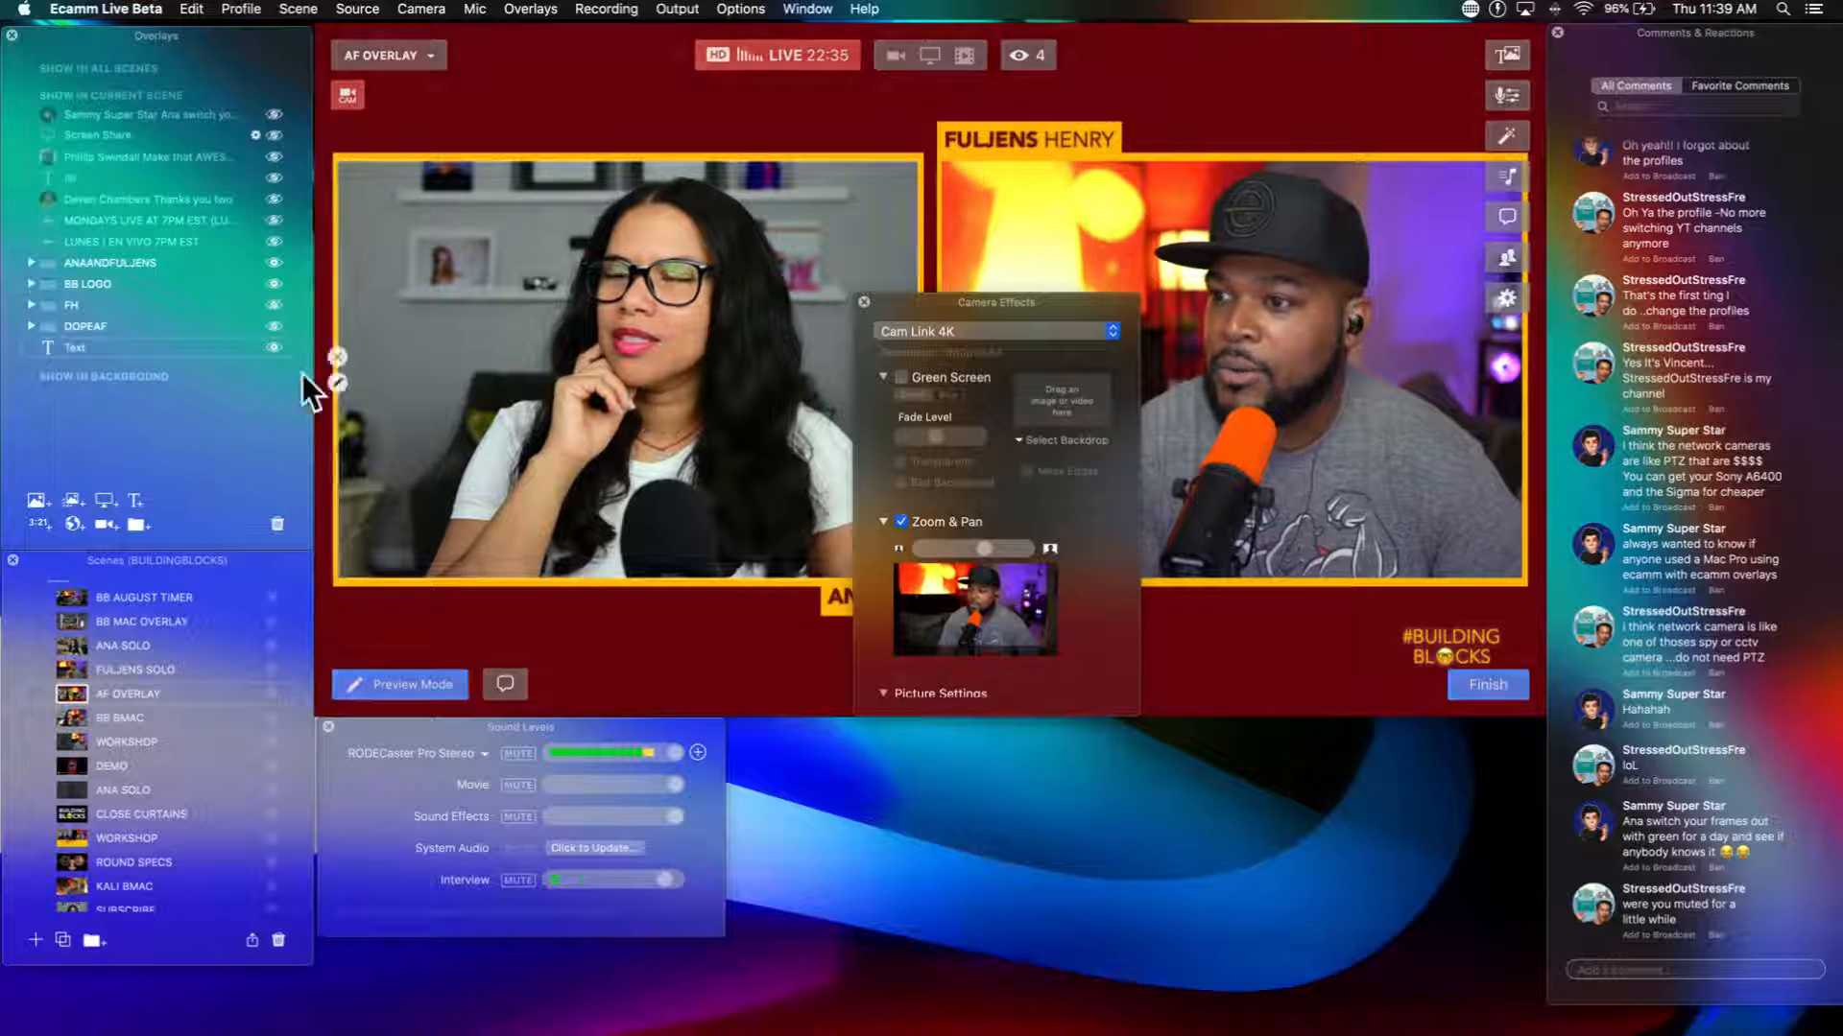
pyautogui.click(71, 641)
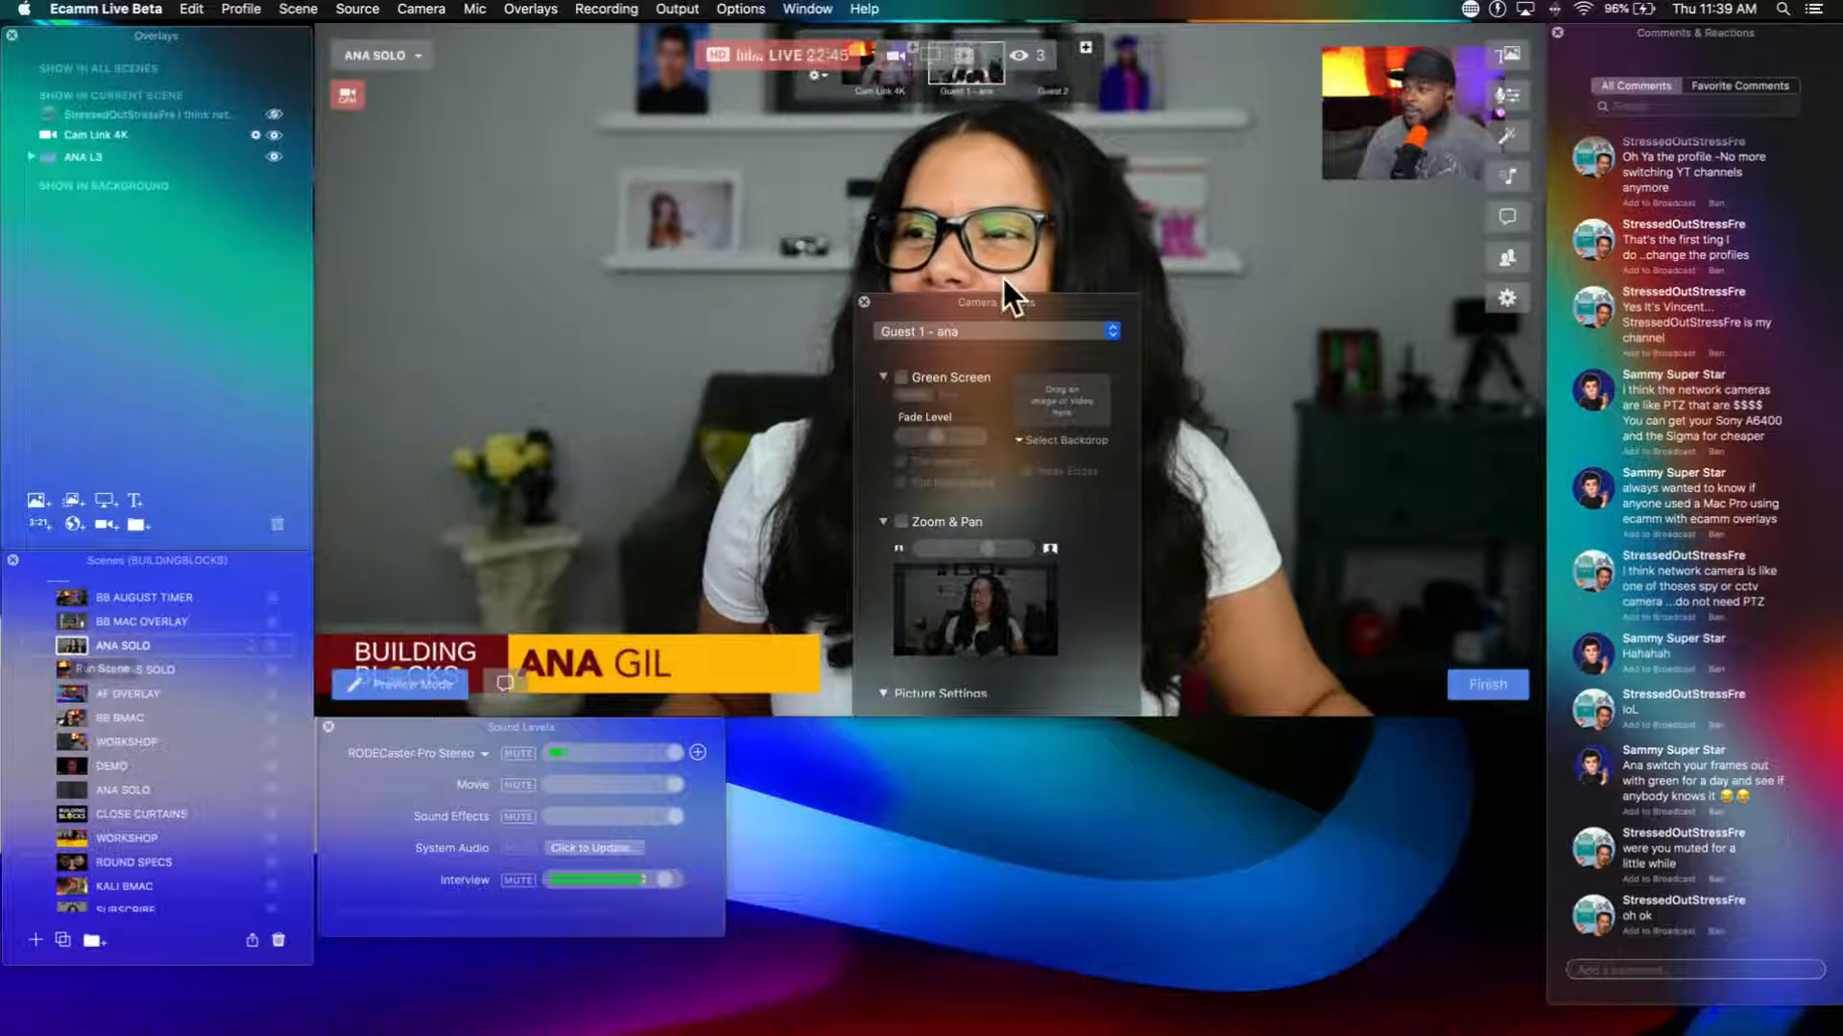
pyautogui.moveTo(1029, 301); pyautogui.dragTo(1367, 384)
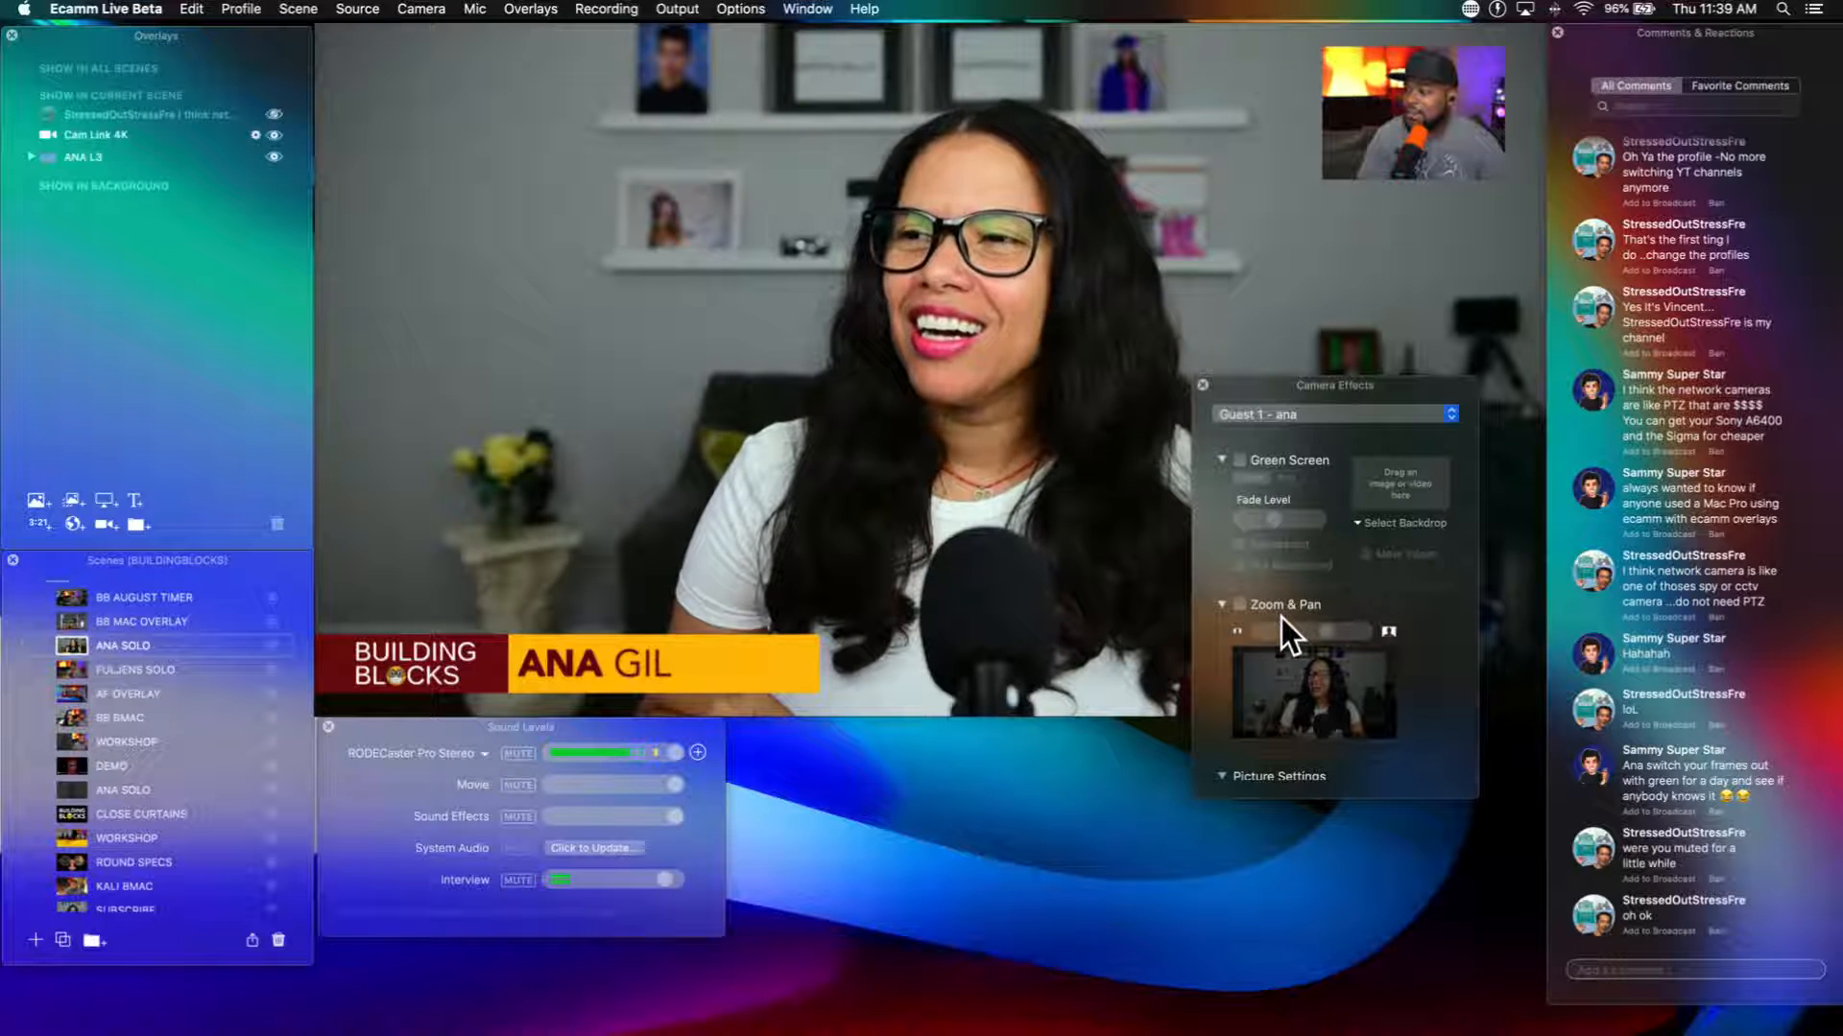
pyautogui.moveTo(867, 649)
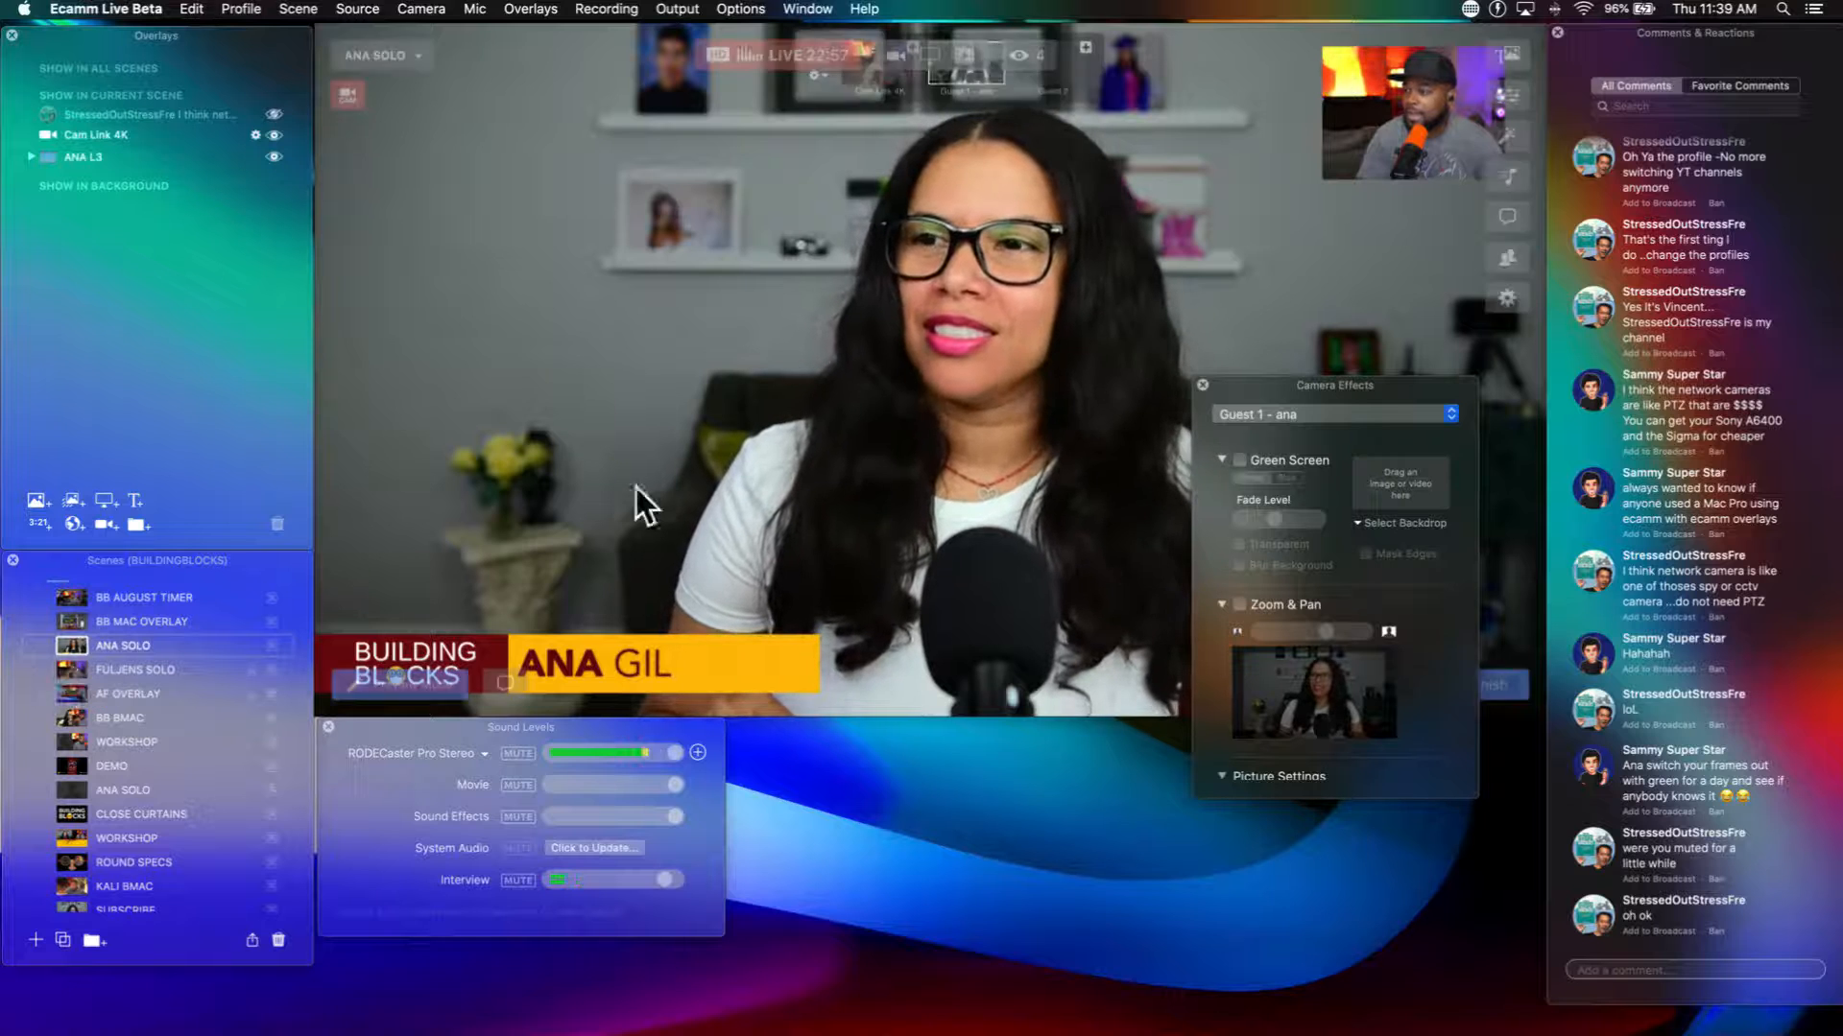
pyautogui.moveTo(1107, 455)
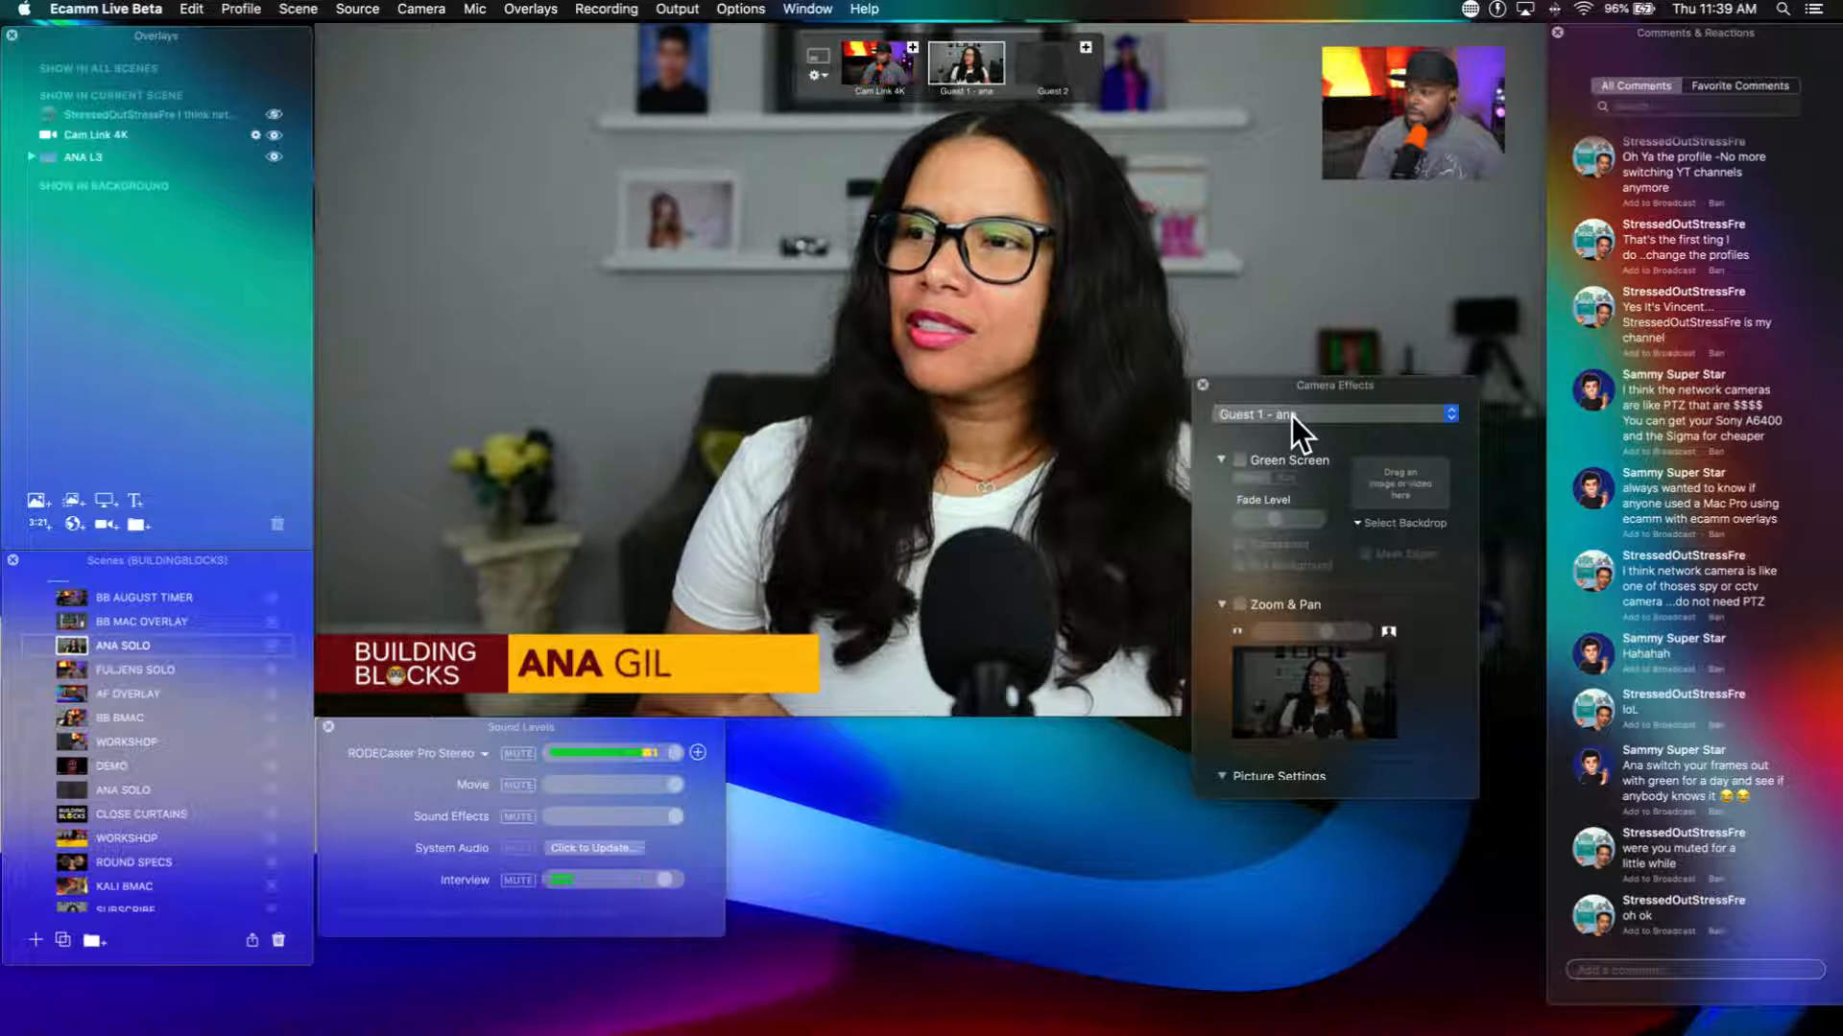
pyautogui.click(1241, 606)
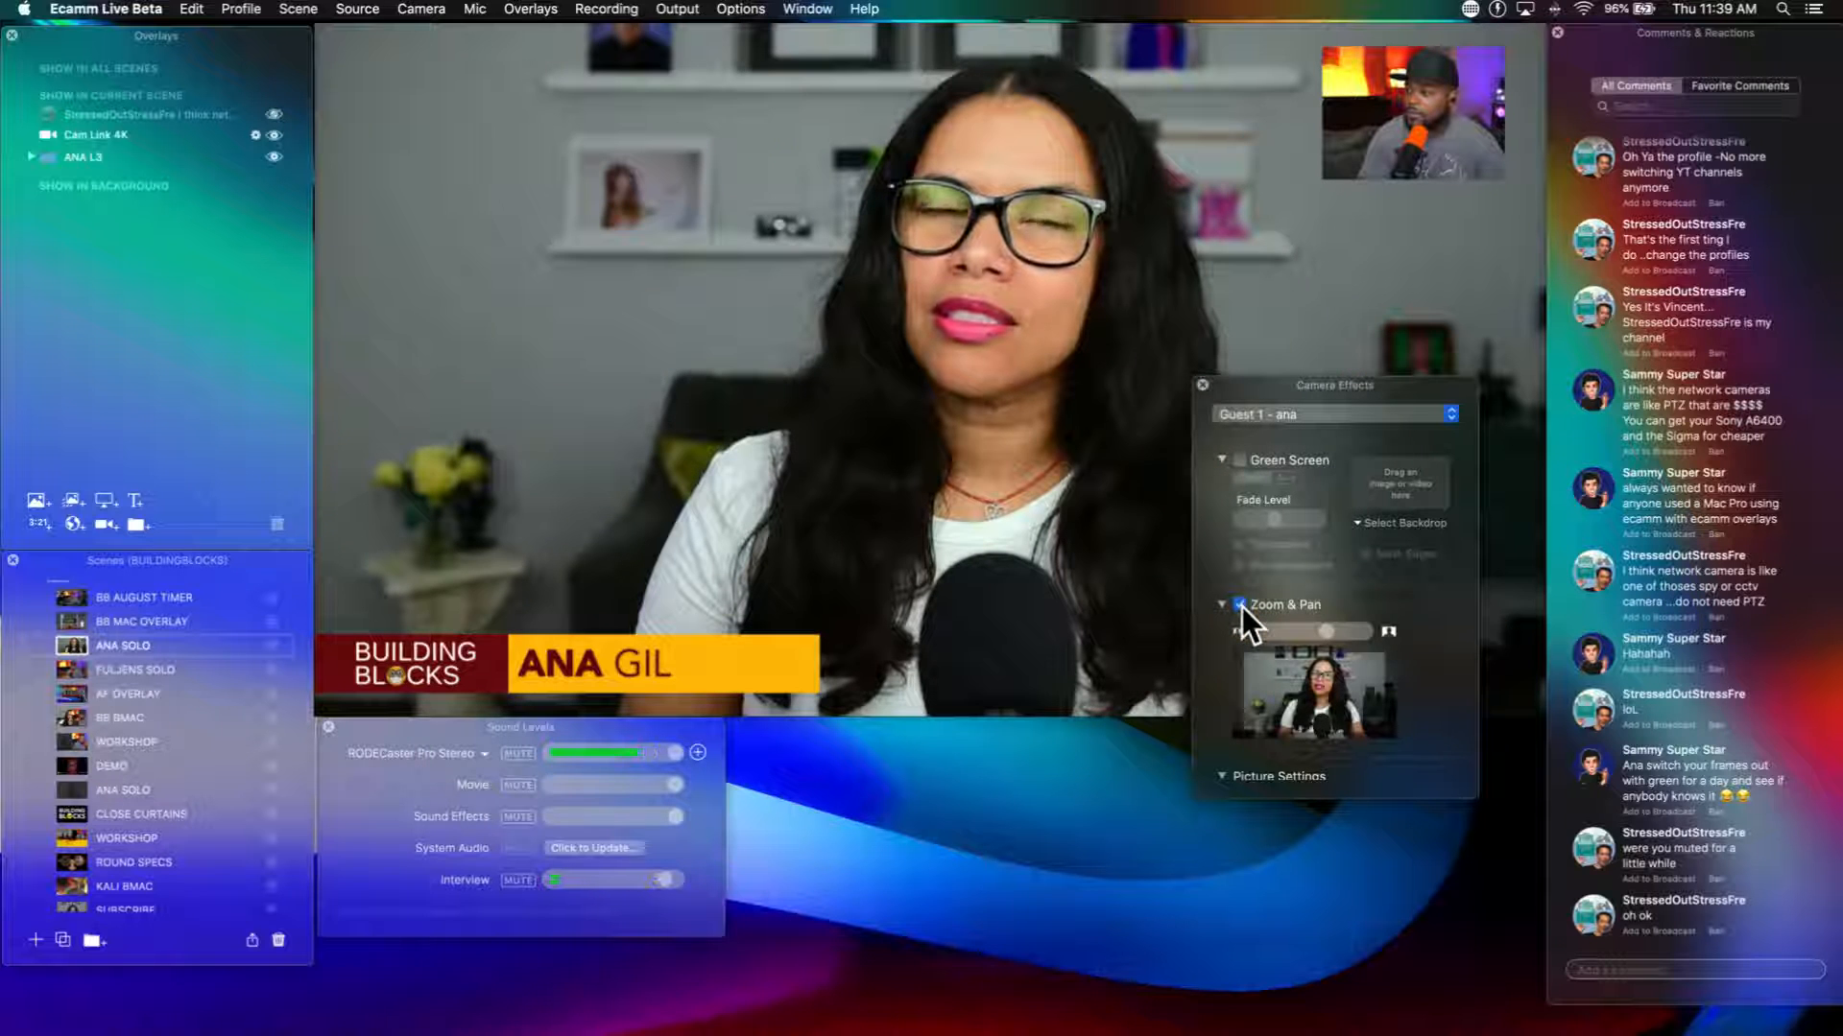
pyautogui.click(1241, 605)
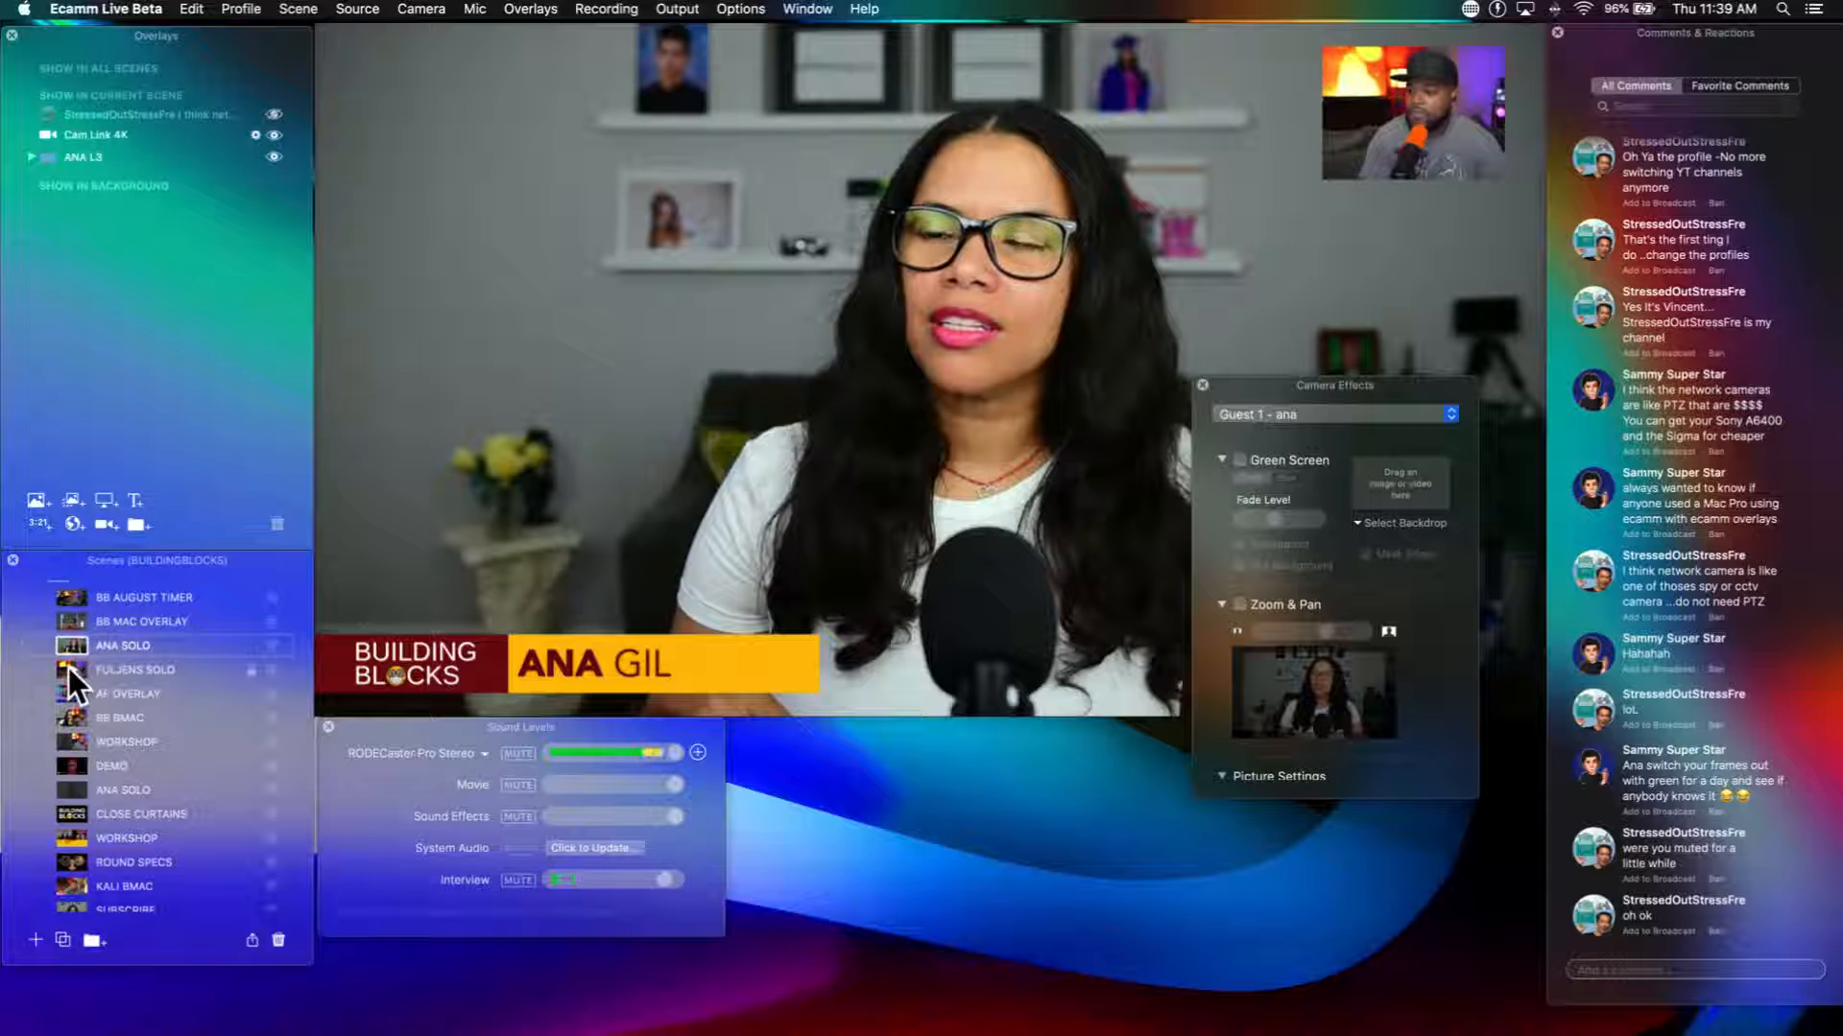
# Step: Turn off Zoom & Pan for Cam Link 4K in the AF OVERLAY scene and apply the camera settings to all scenes
pyautogui.click(70, 687)
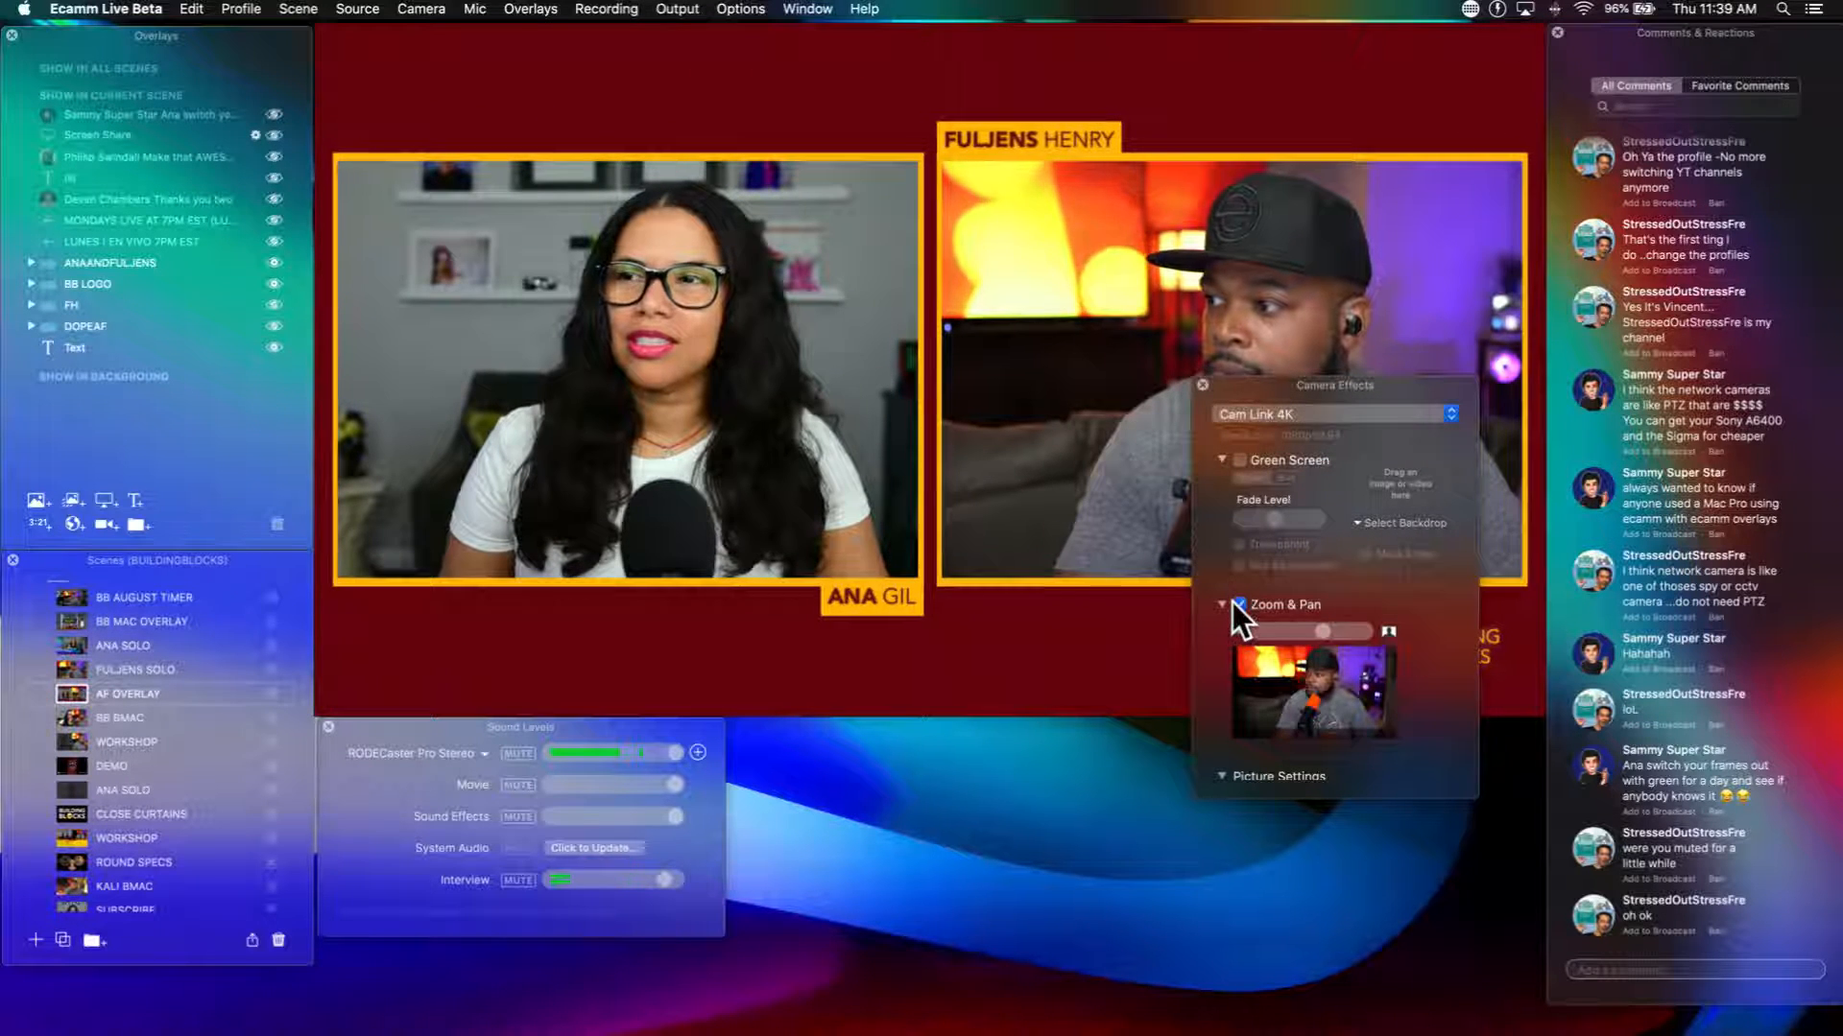
pyautogui.scroll(-8, 1234, 601)
pyautogui.scroll(-2, 1234, 601)
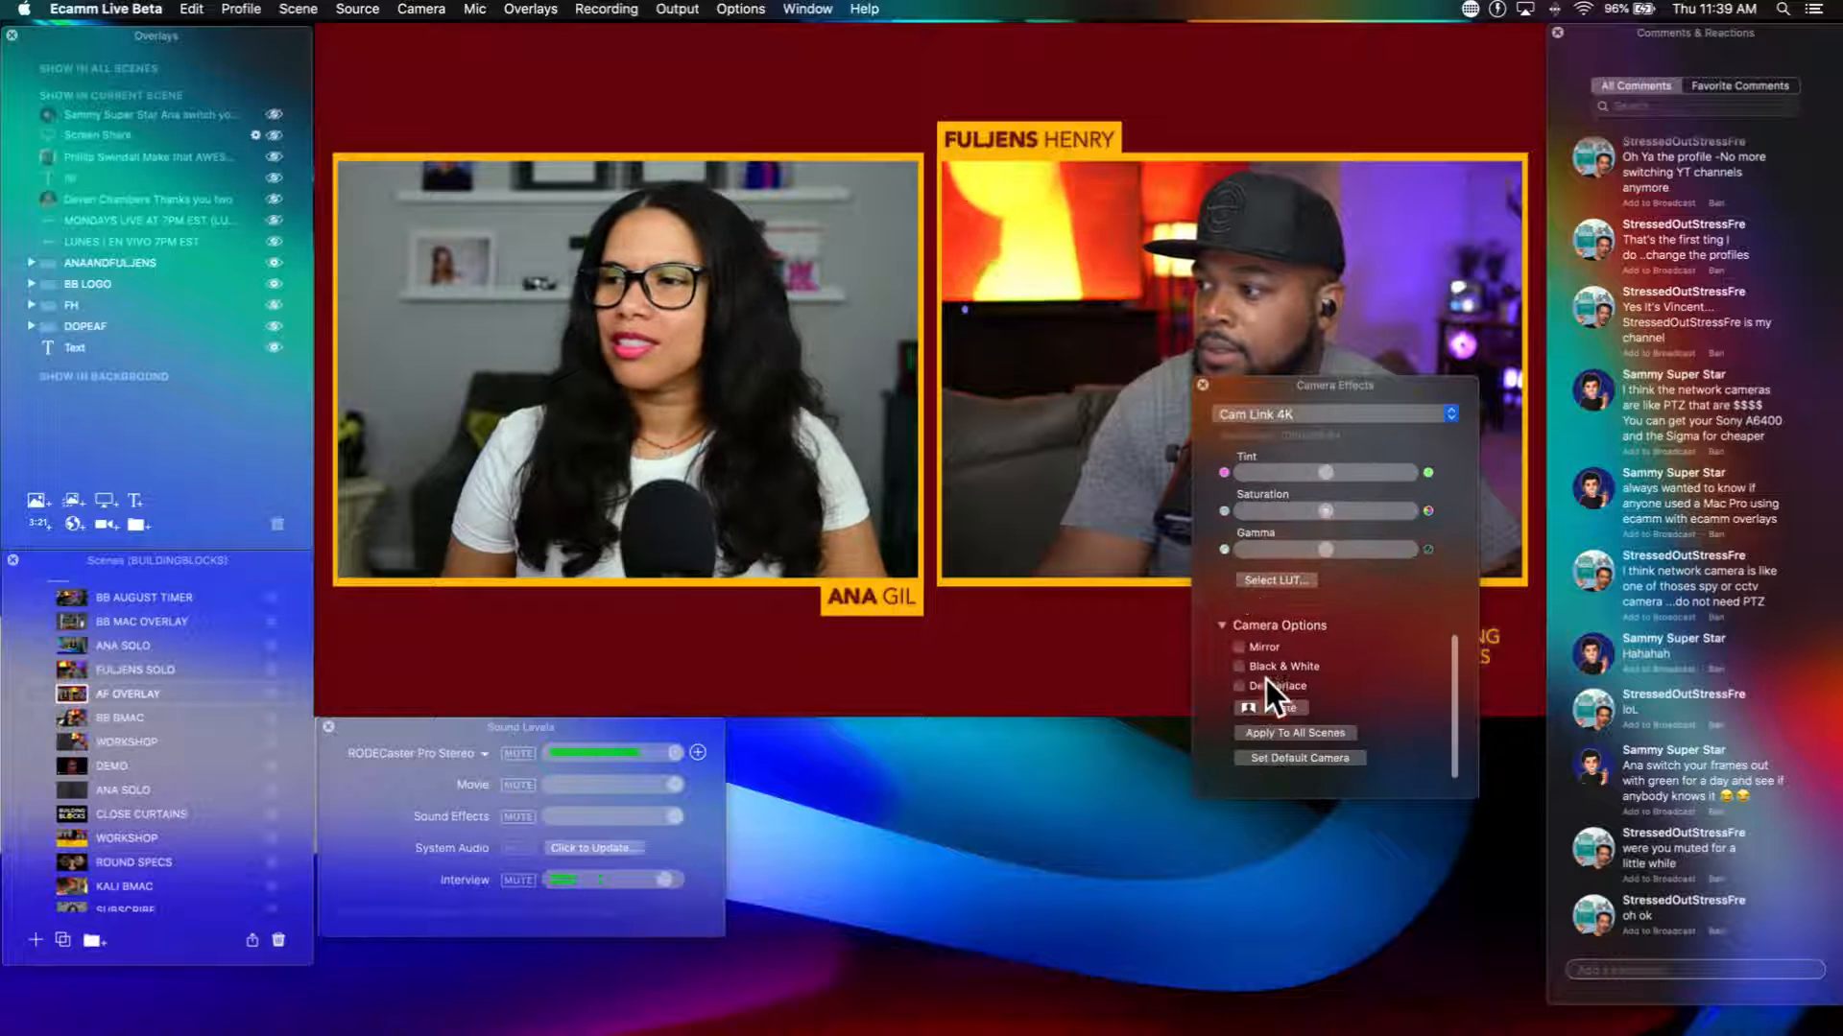
pyautogui.click(1280, 730)
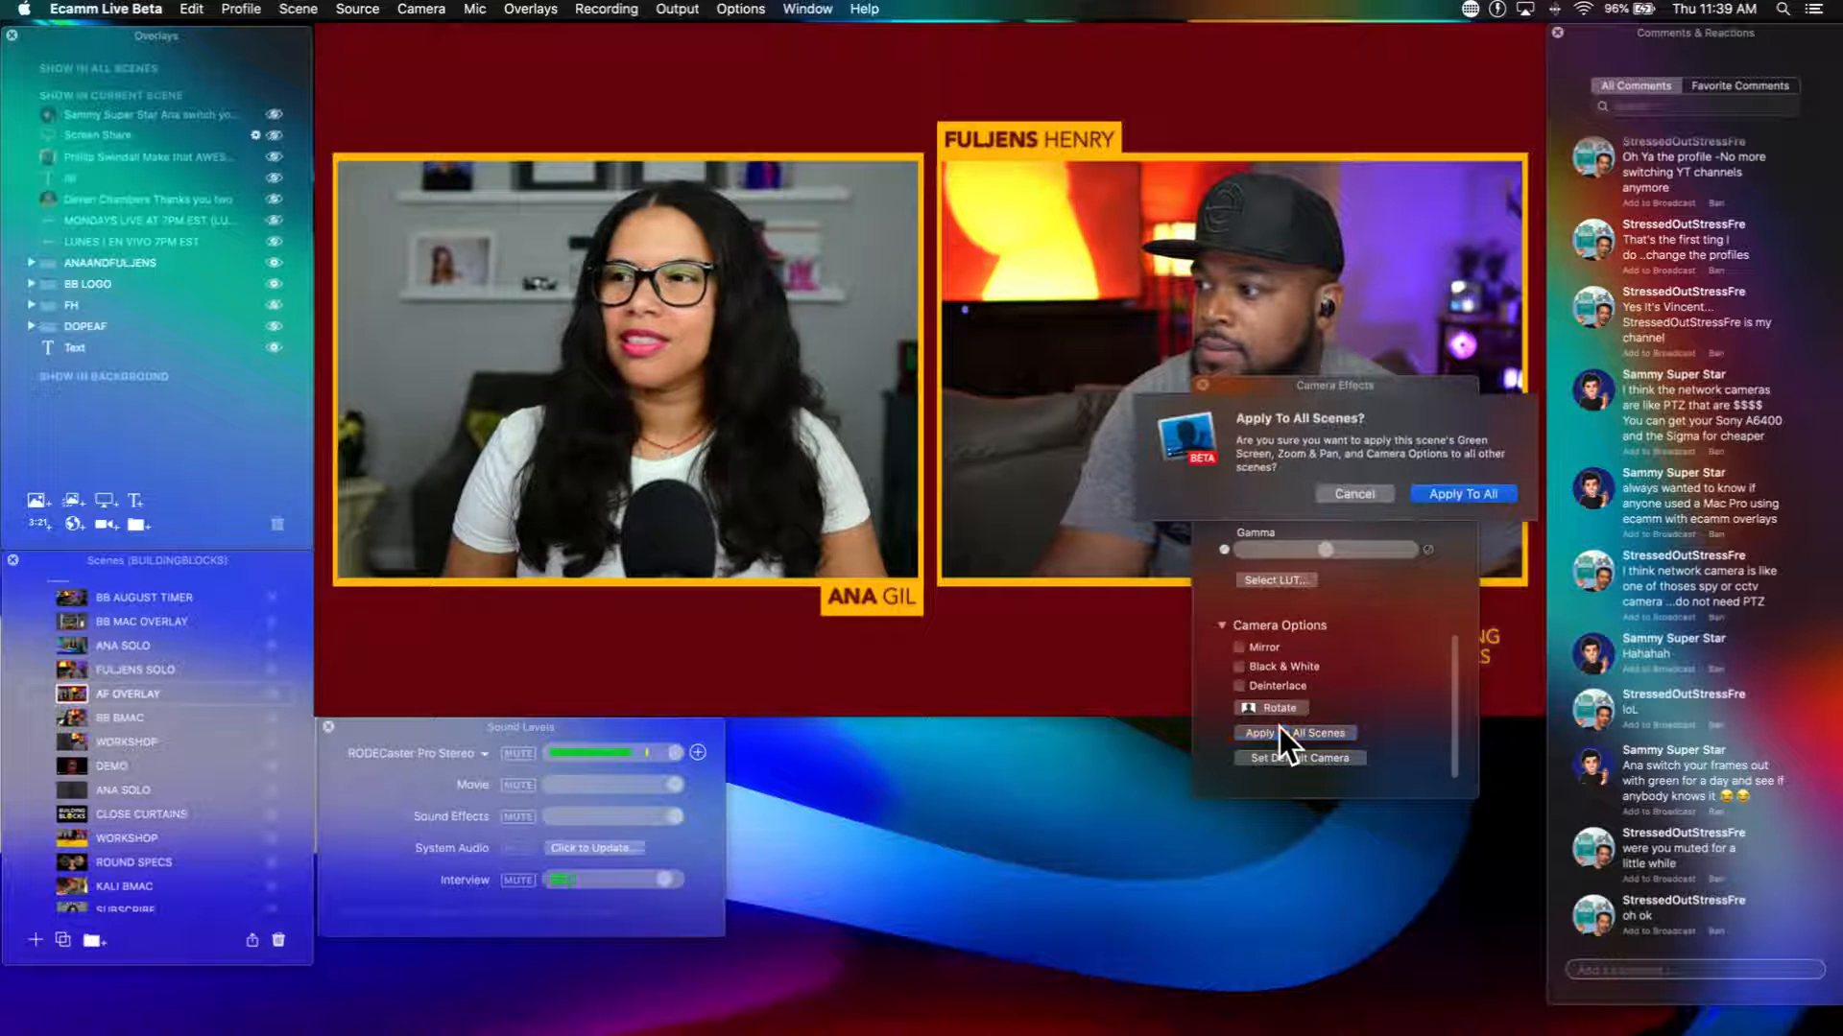
pyautogui.click(1444, 495)
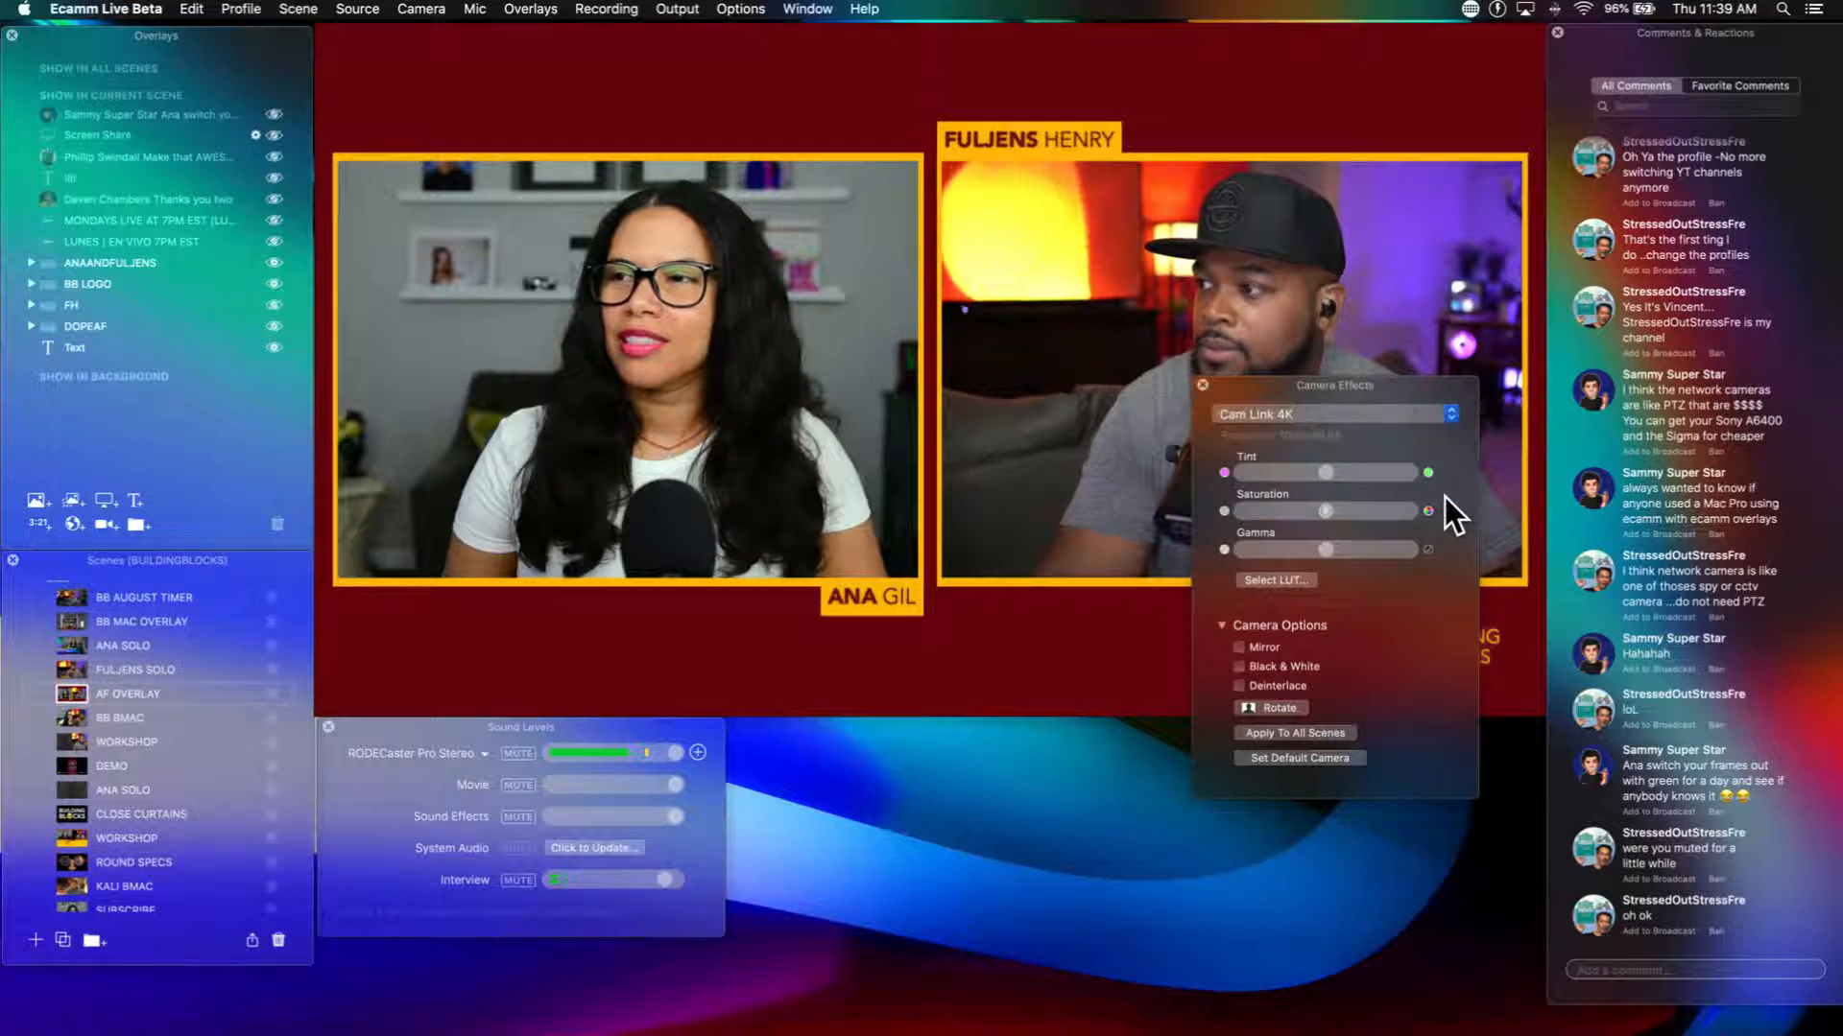
pyautogui.click(1202, 384)
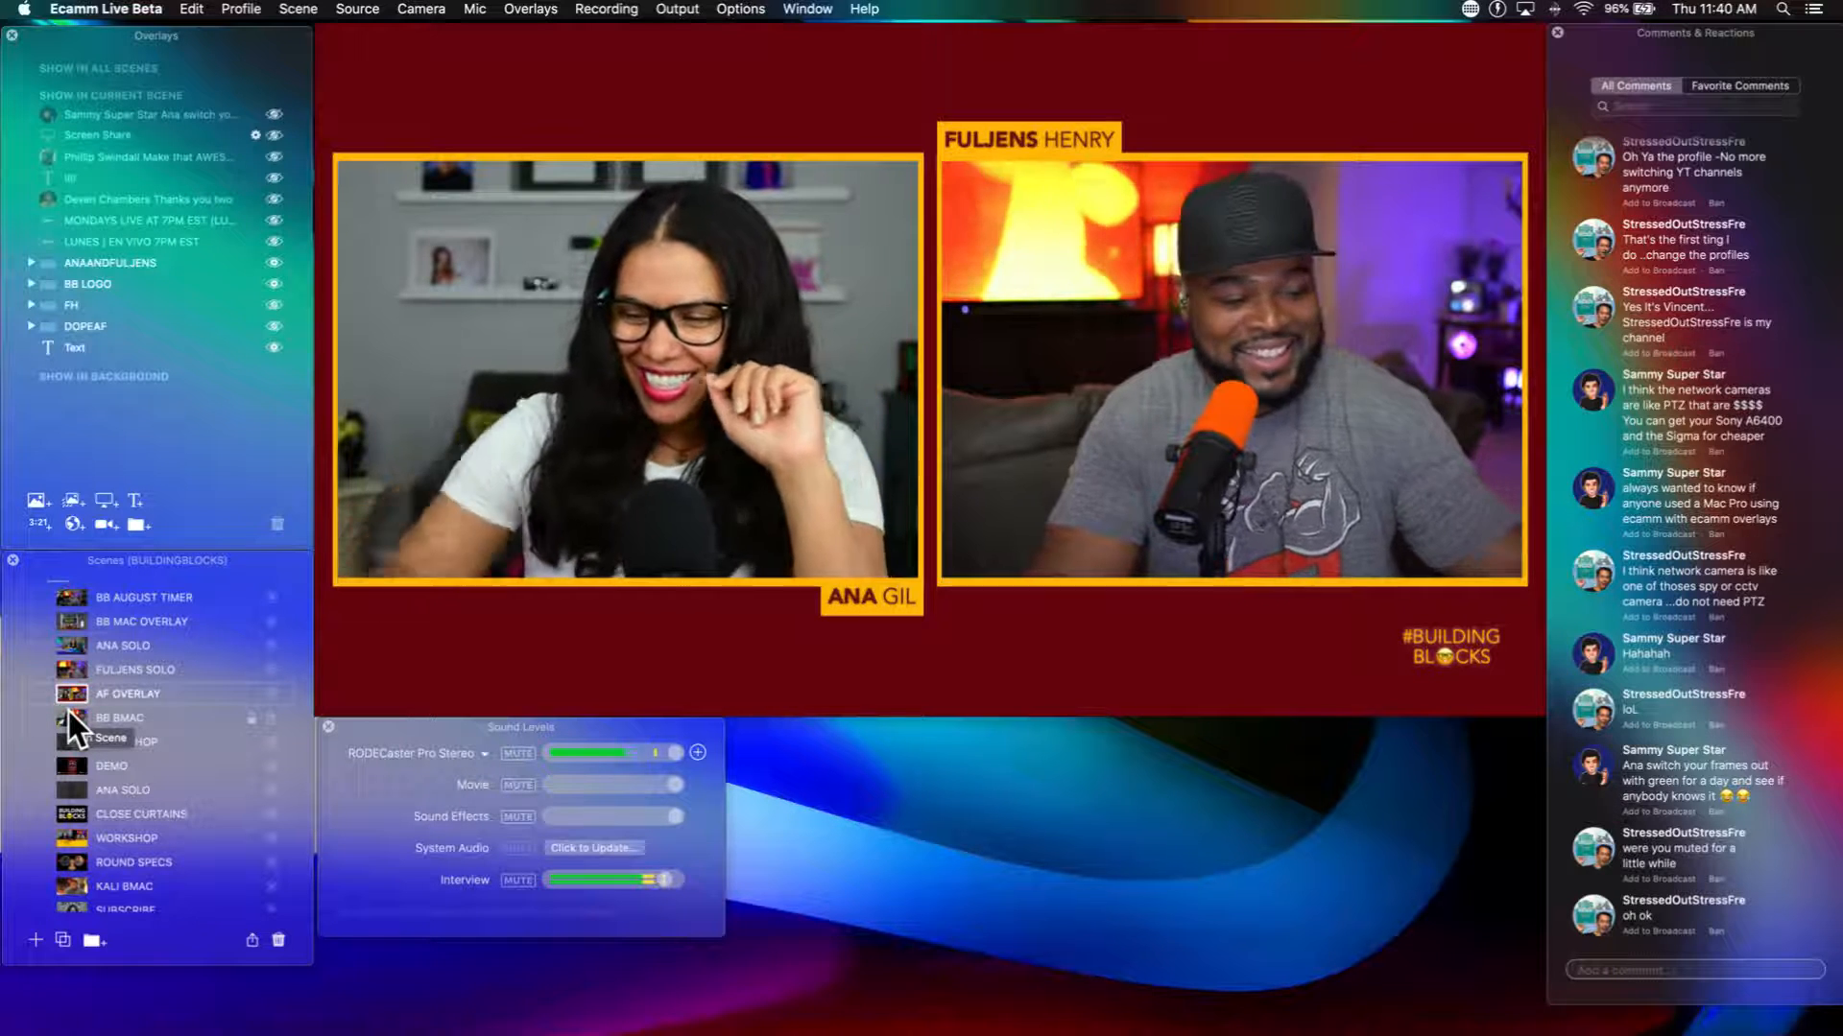
# Step: Switch the broadcast to the BB BMAC scene
pyautogui.moveTo(437, 711)
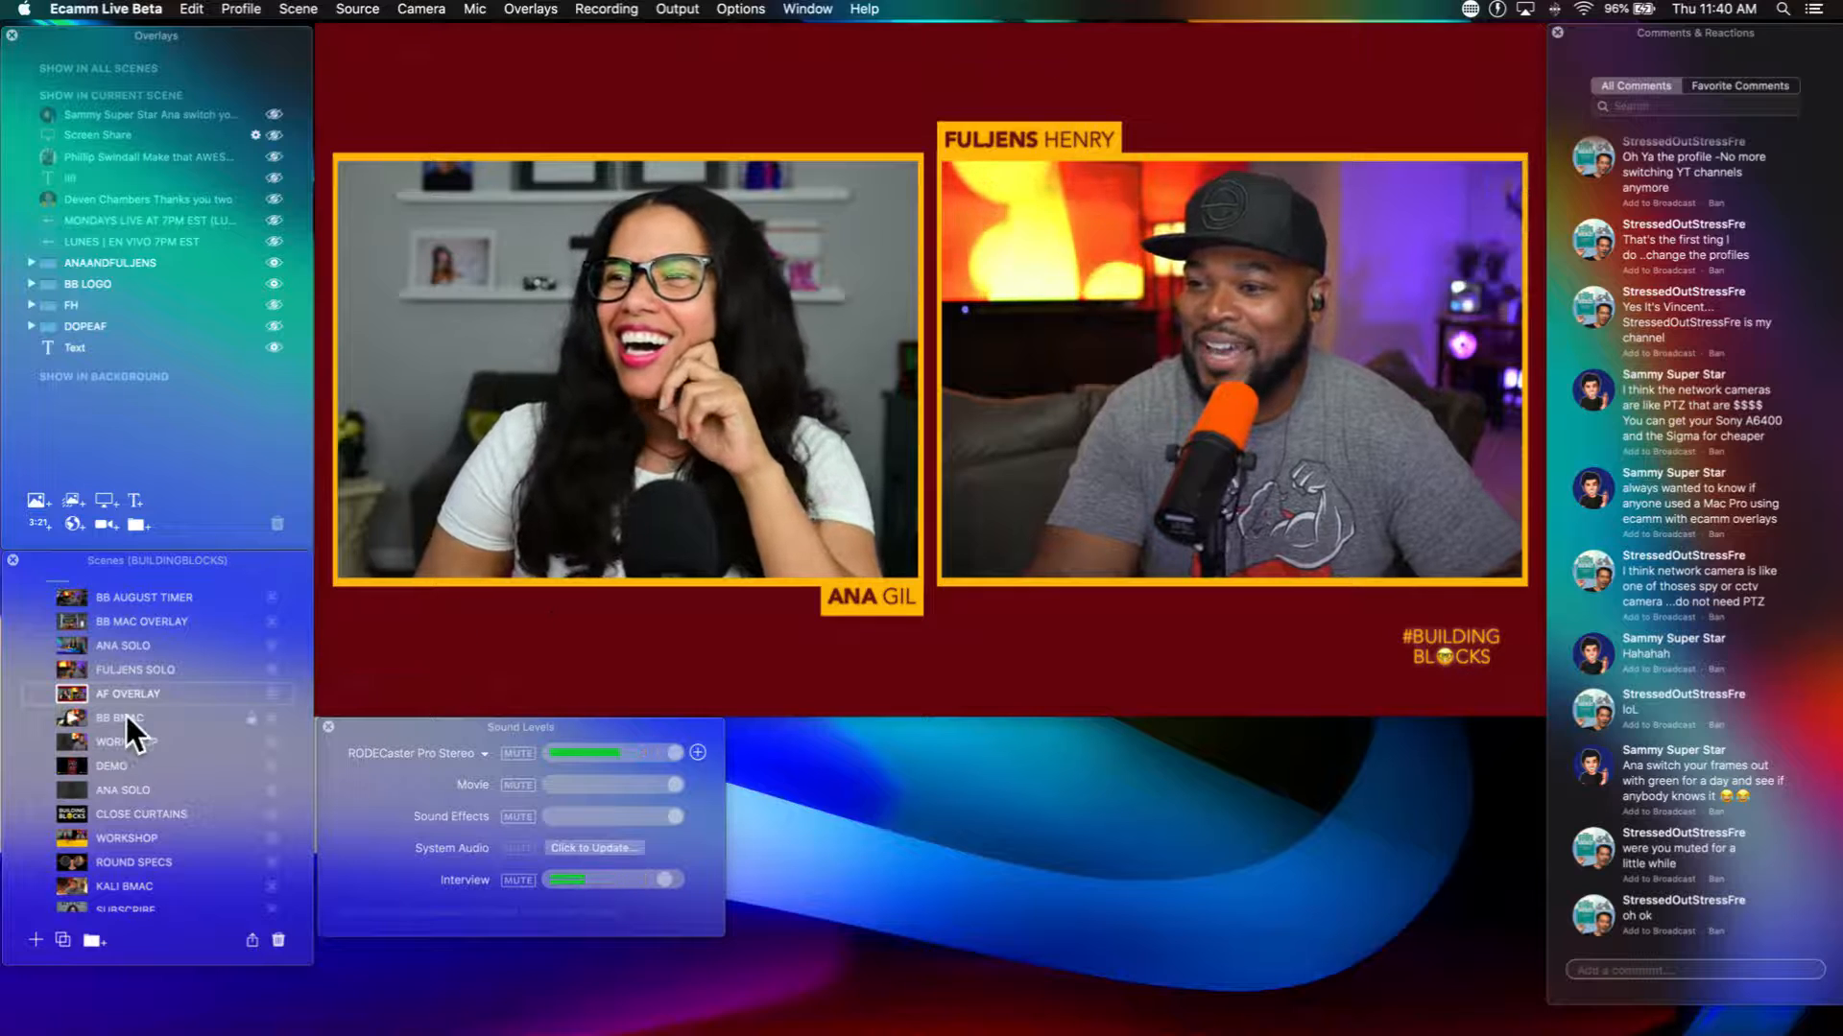
pyautogui.click(69, 716)
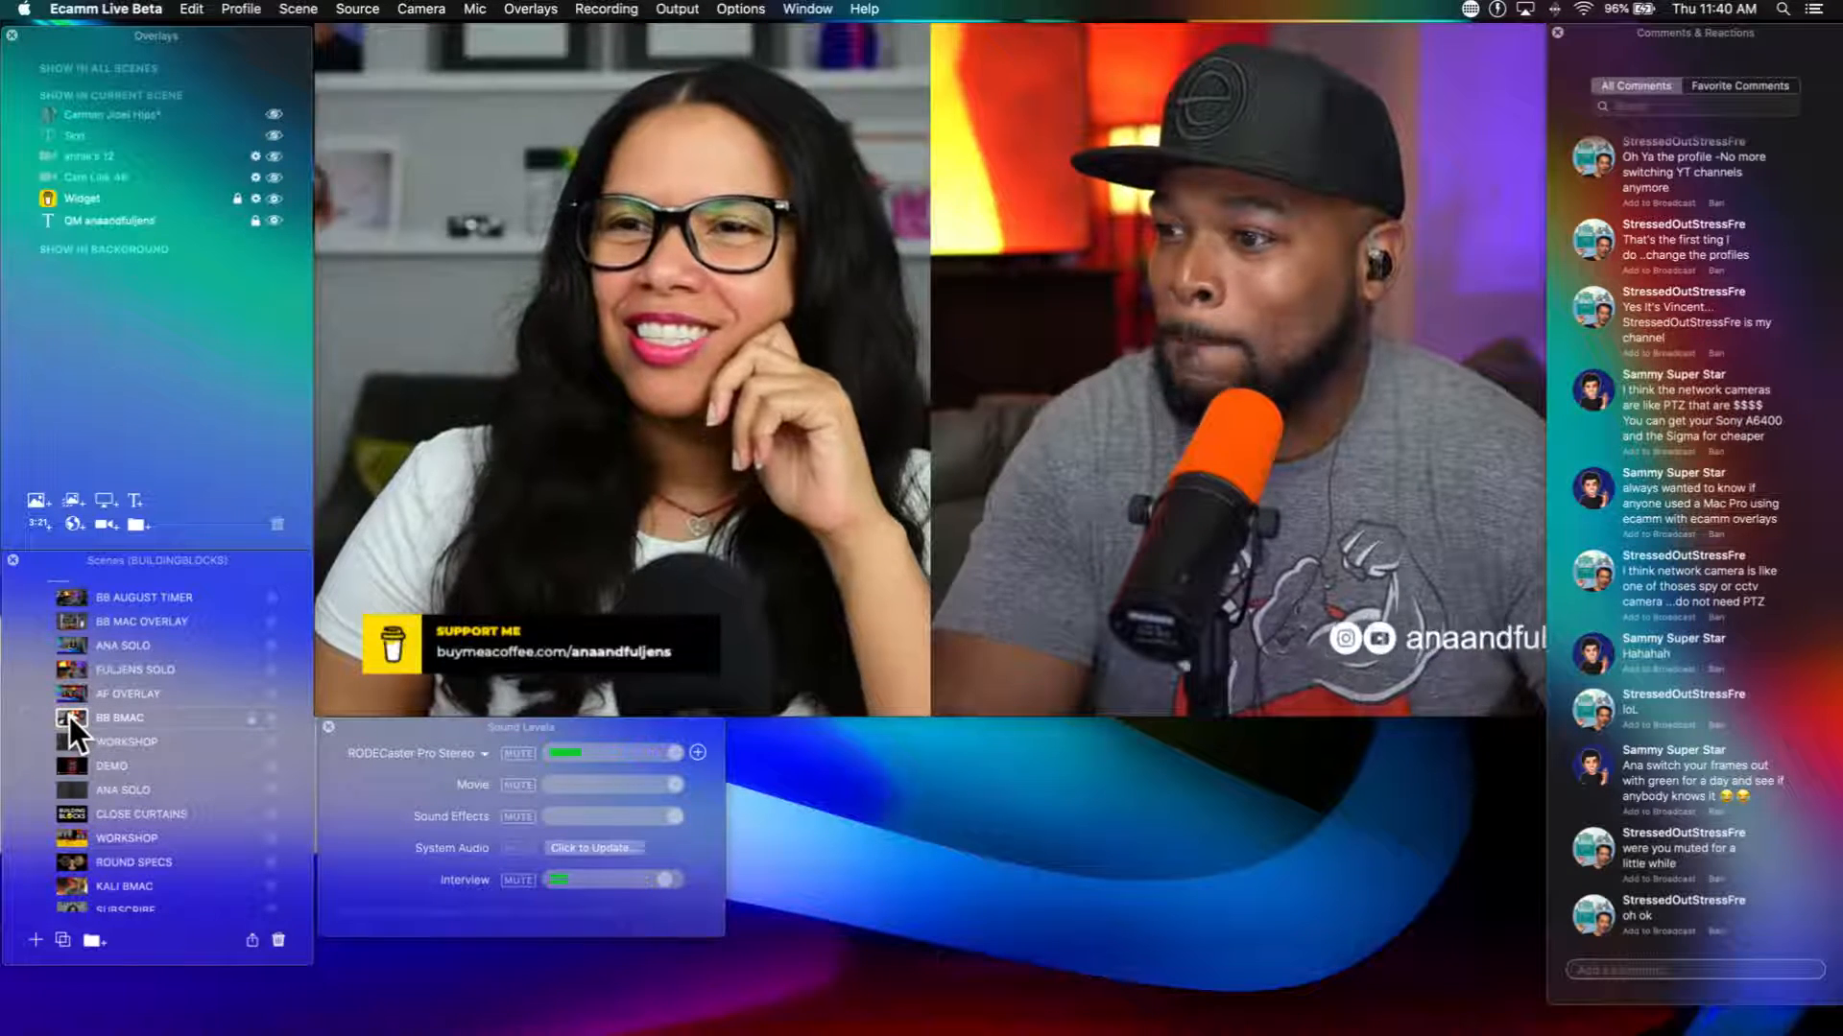
pyautogui.moveTo(327, 595)
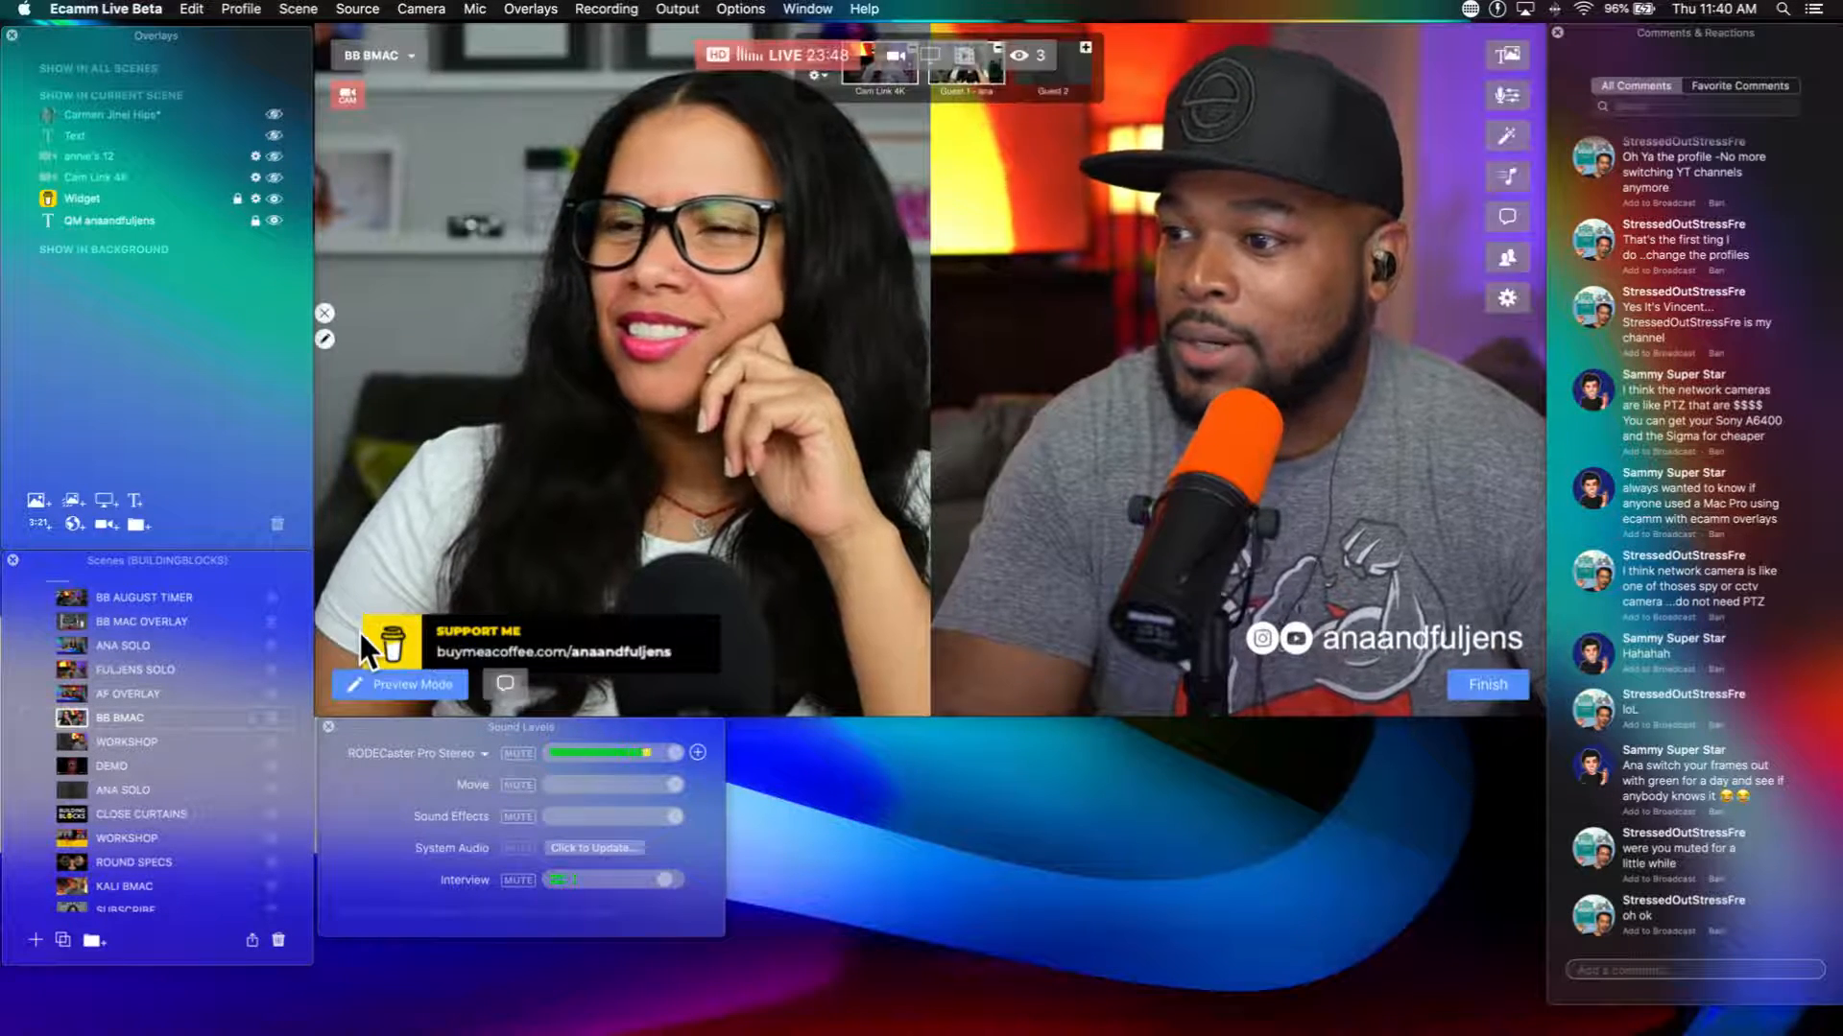
# Step: Start a new text overlay with a background, reducing its corner radius to square corners and tightening its margin
pyautogui.click(137, 499)
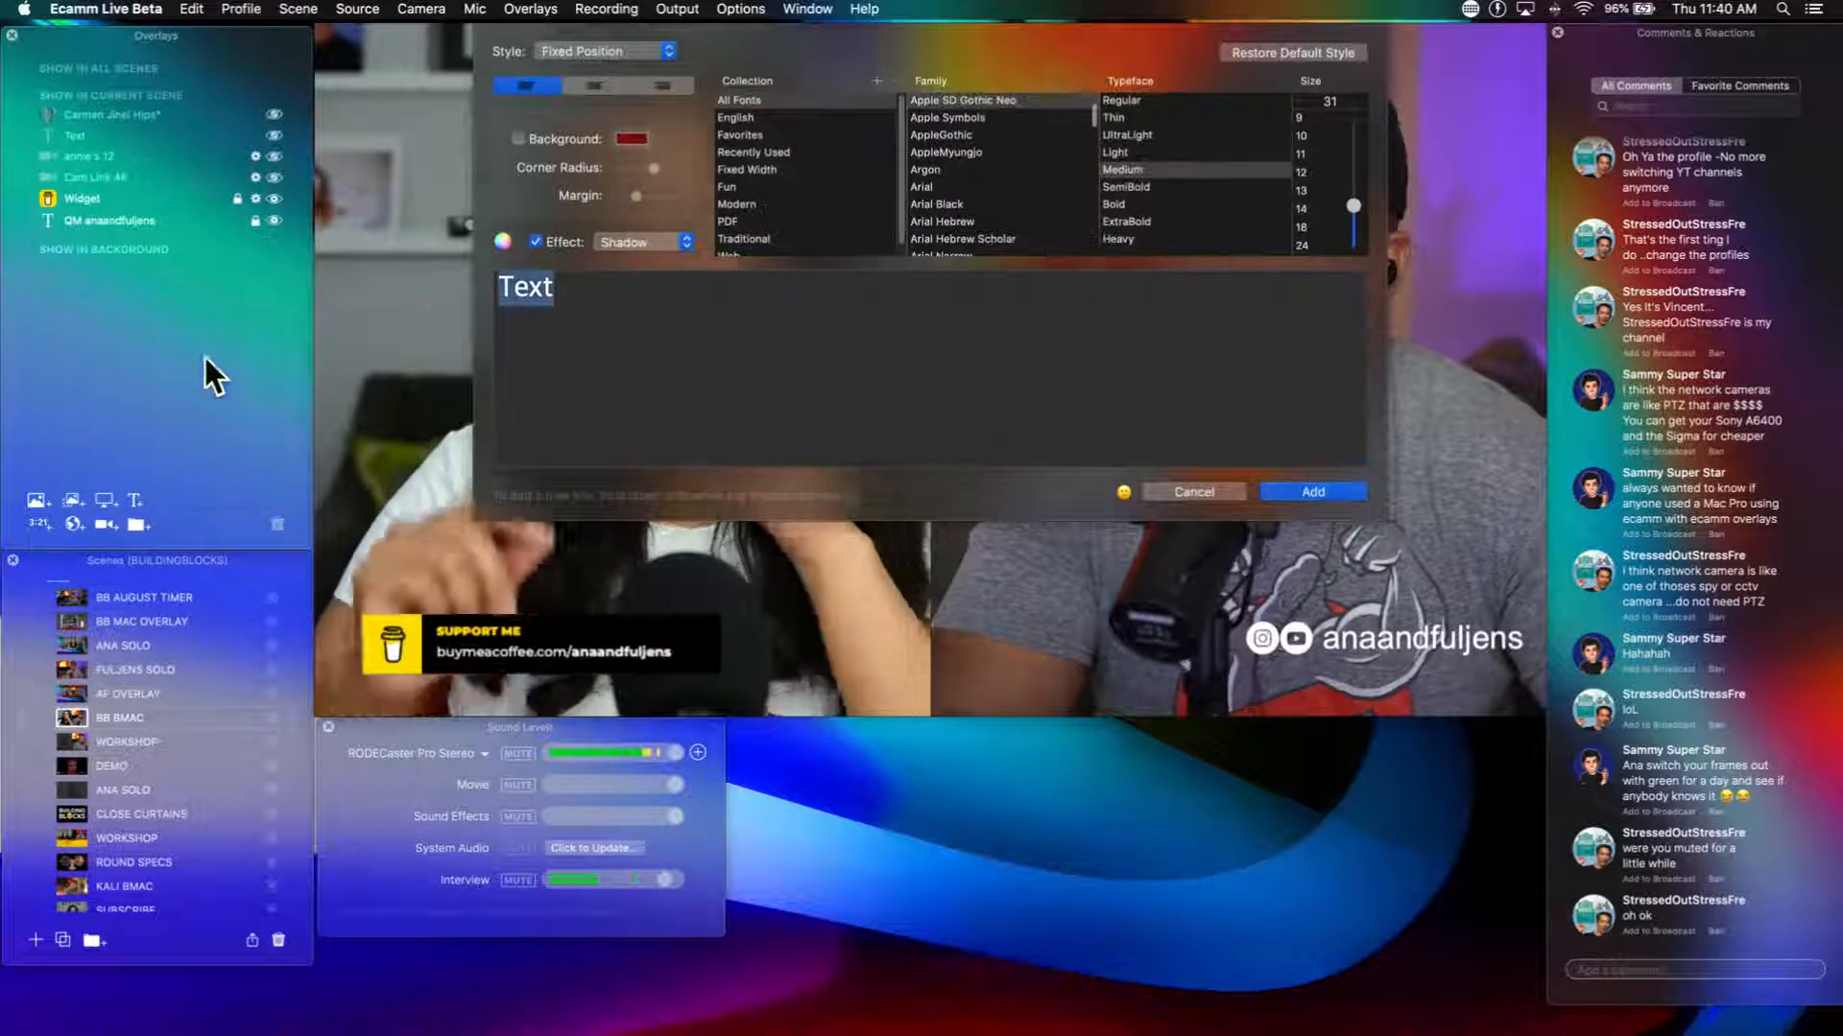
pyautogui.click(518, 138)
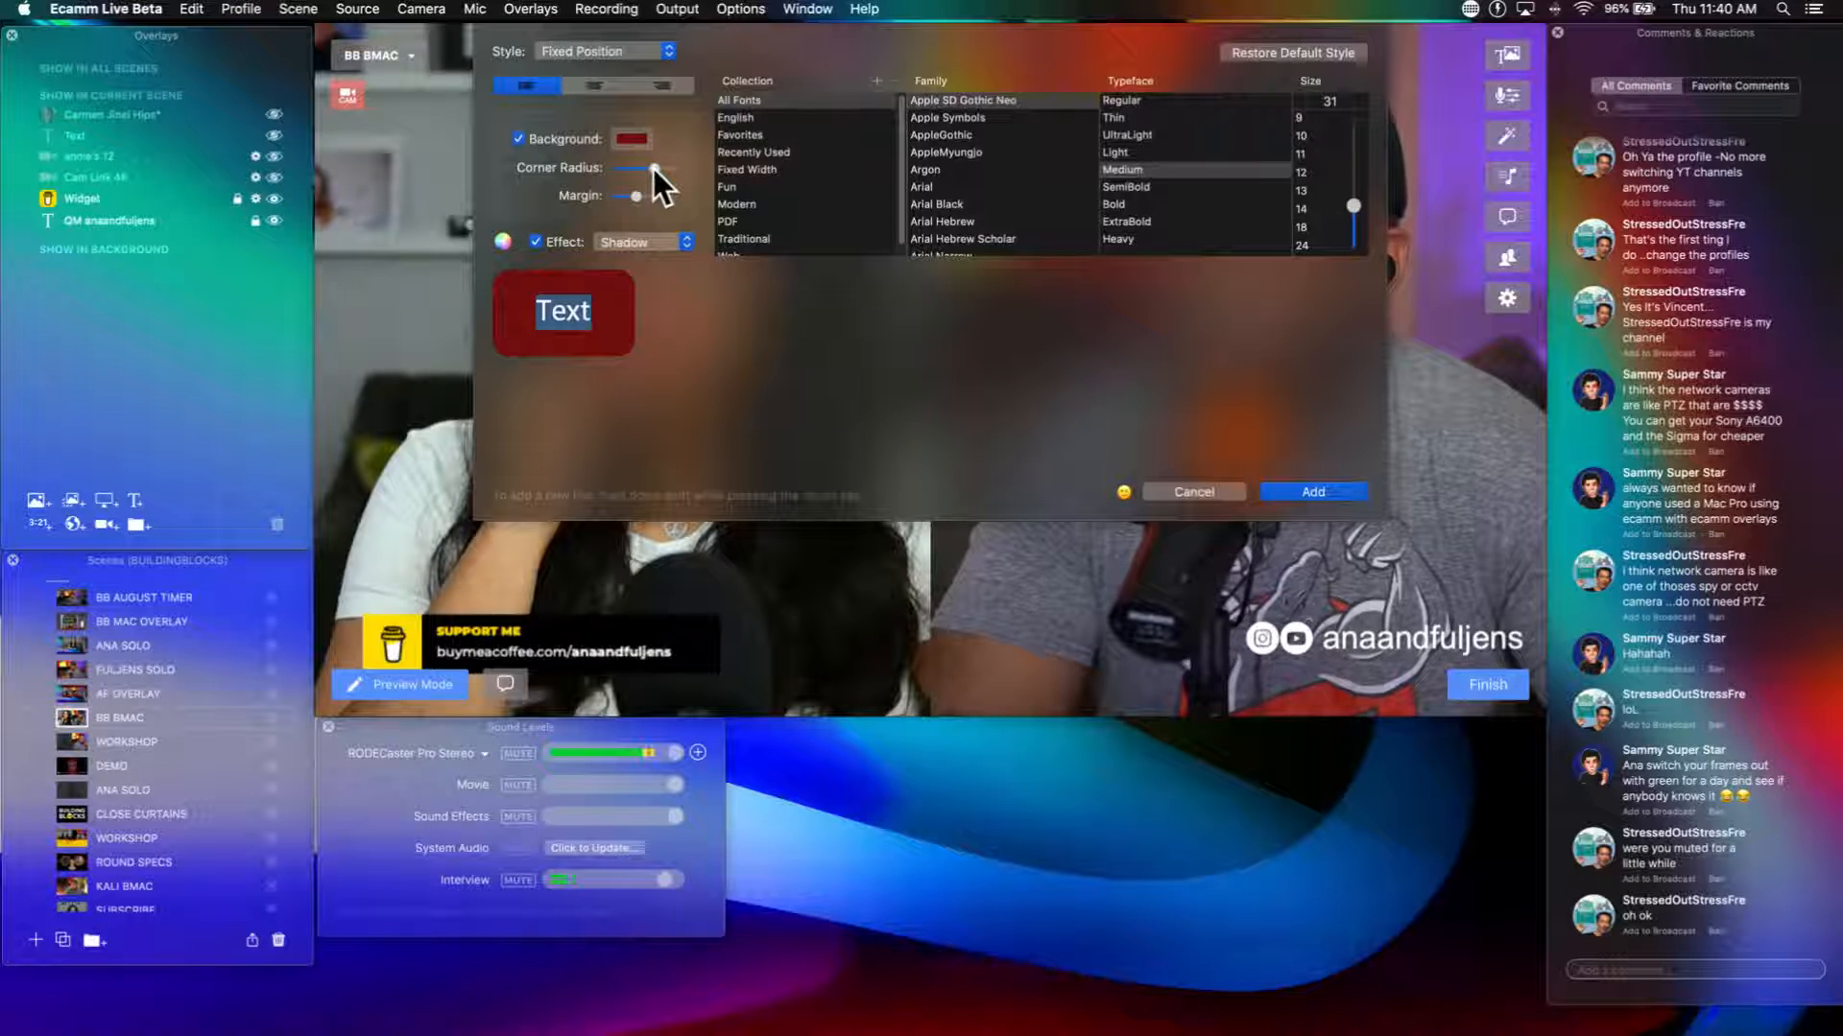
pyautogui.moveTo(652, 169); pyautogui.dragTo(641, 167)
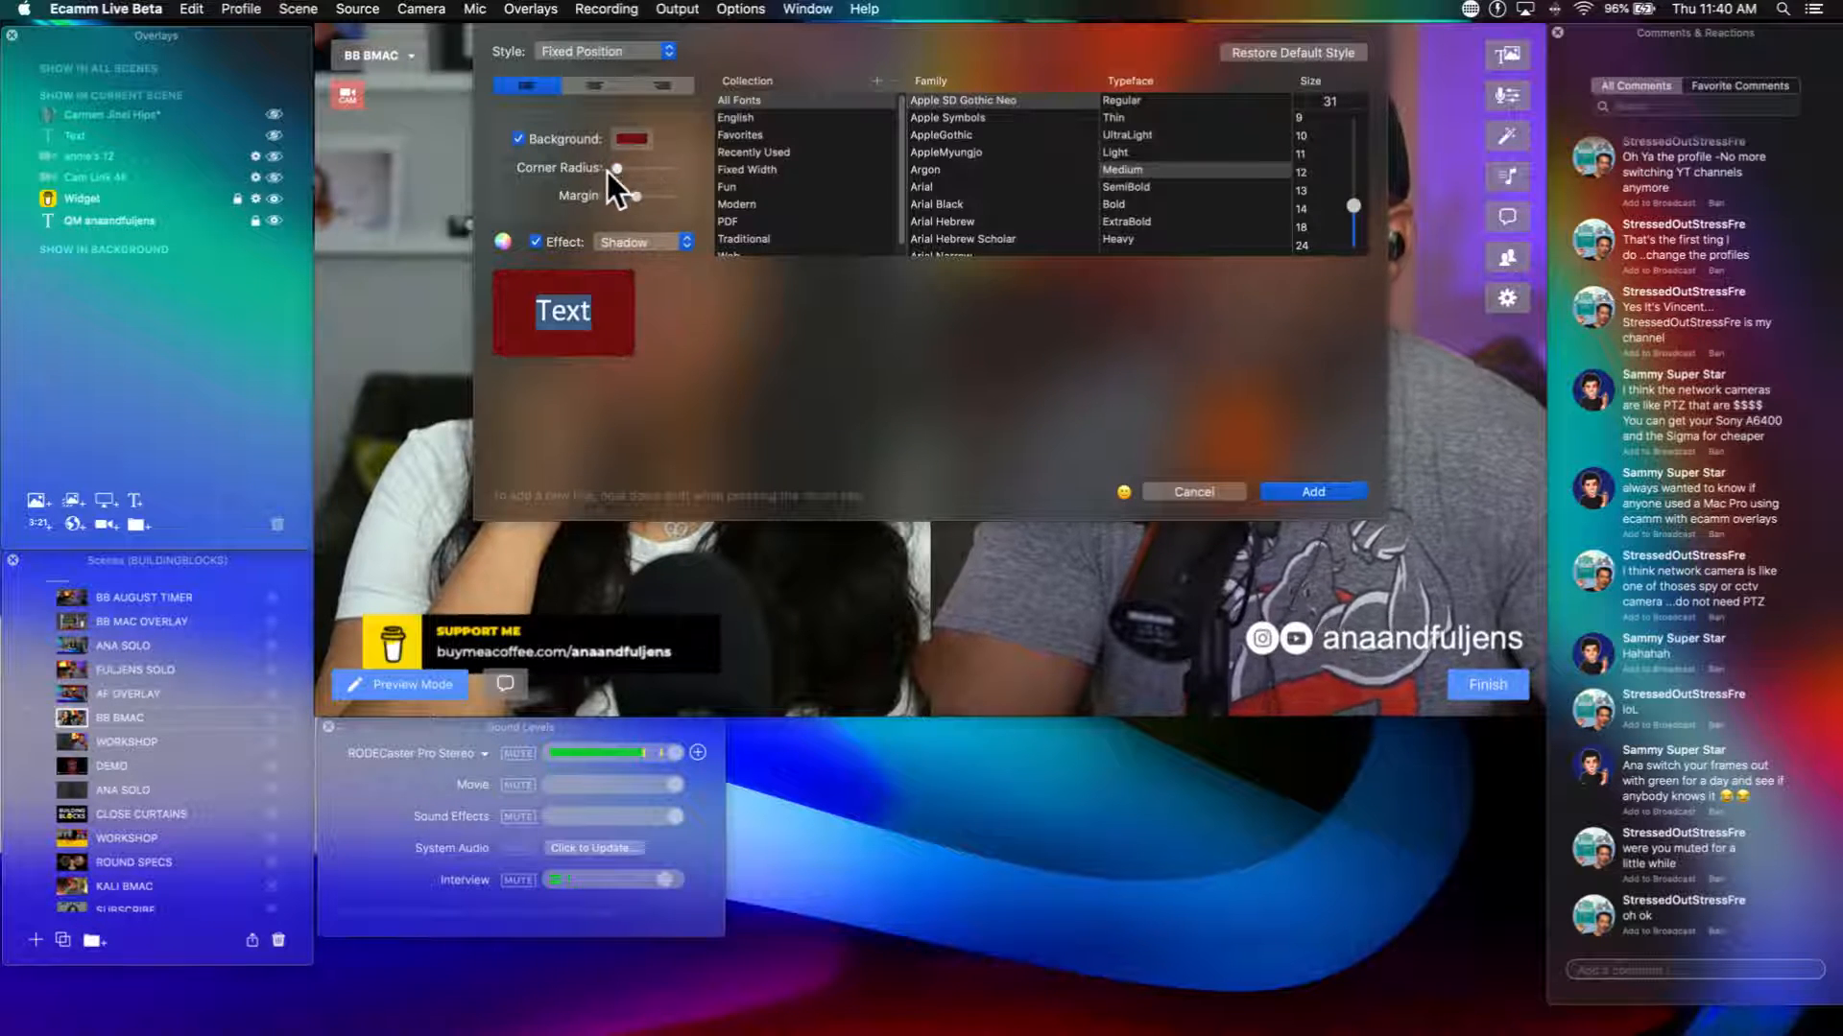
pyautogui.moveTo(632, 196); pyautogui.dragTo(622, 198)
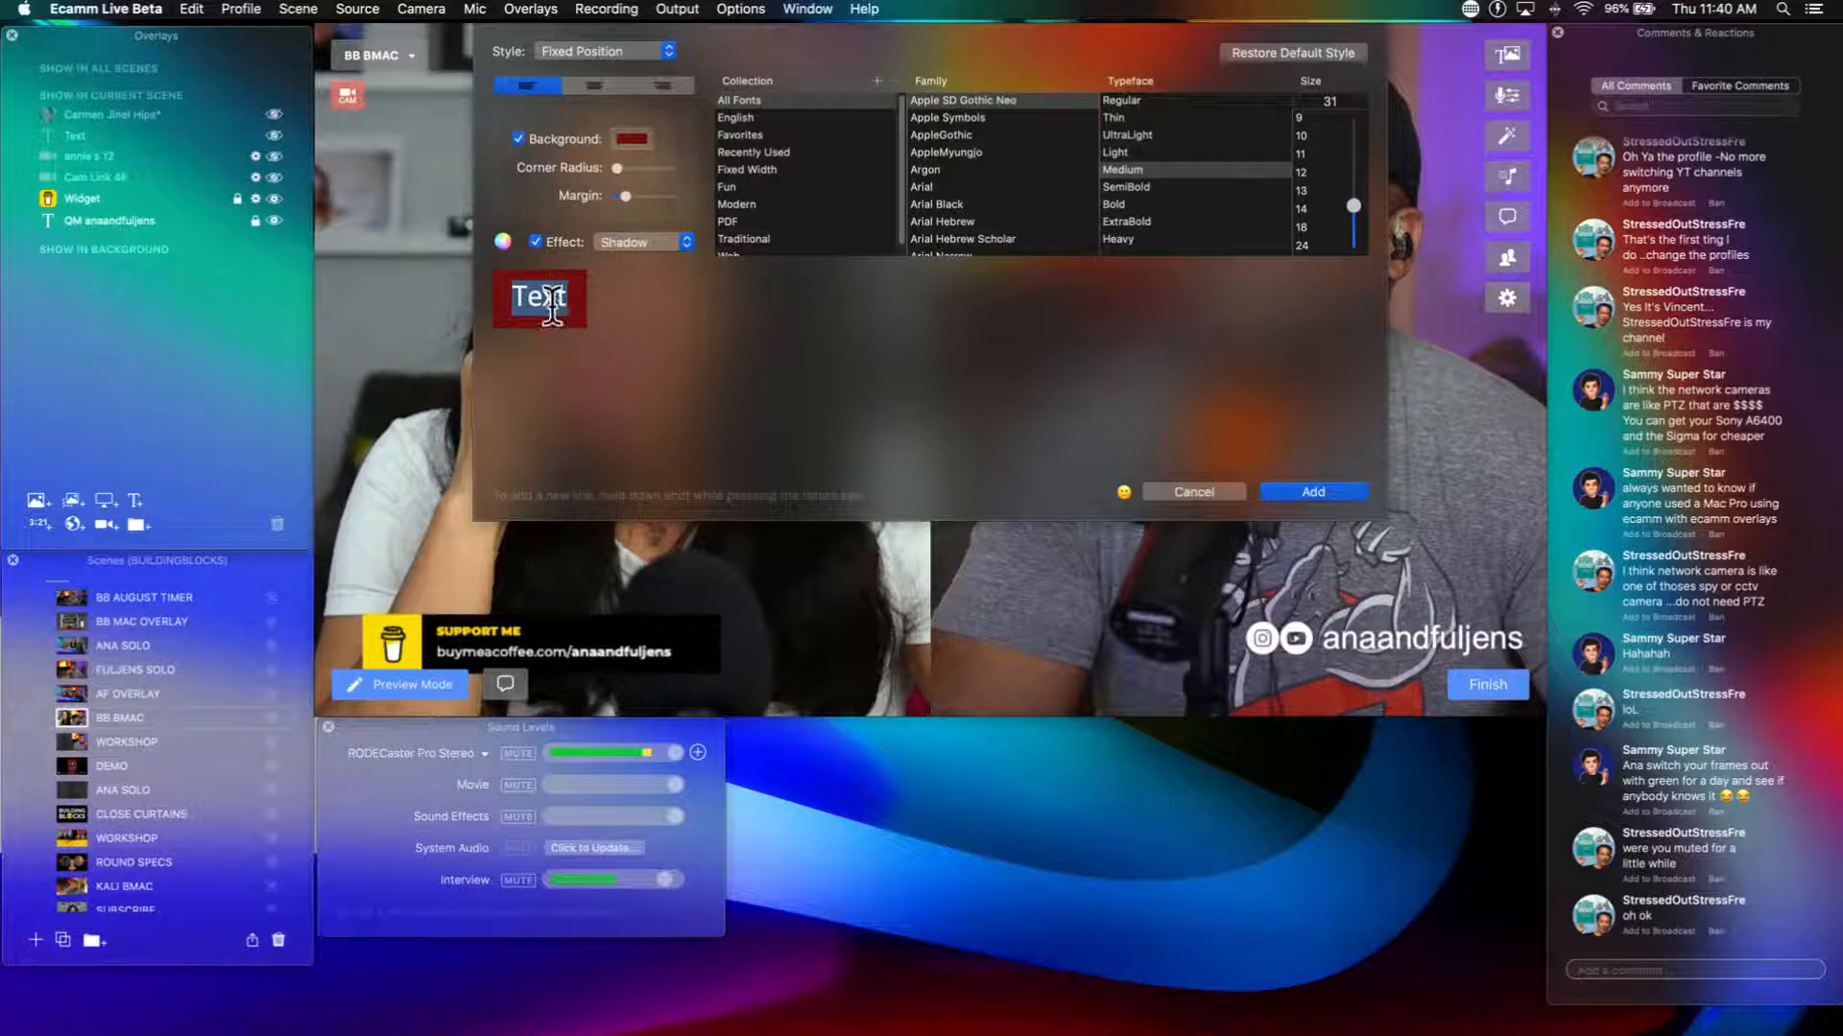
# Step: Set the new text overlay's background color to white using the color wheel at full brightness
pyautogui.click(614, 142)
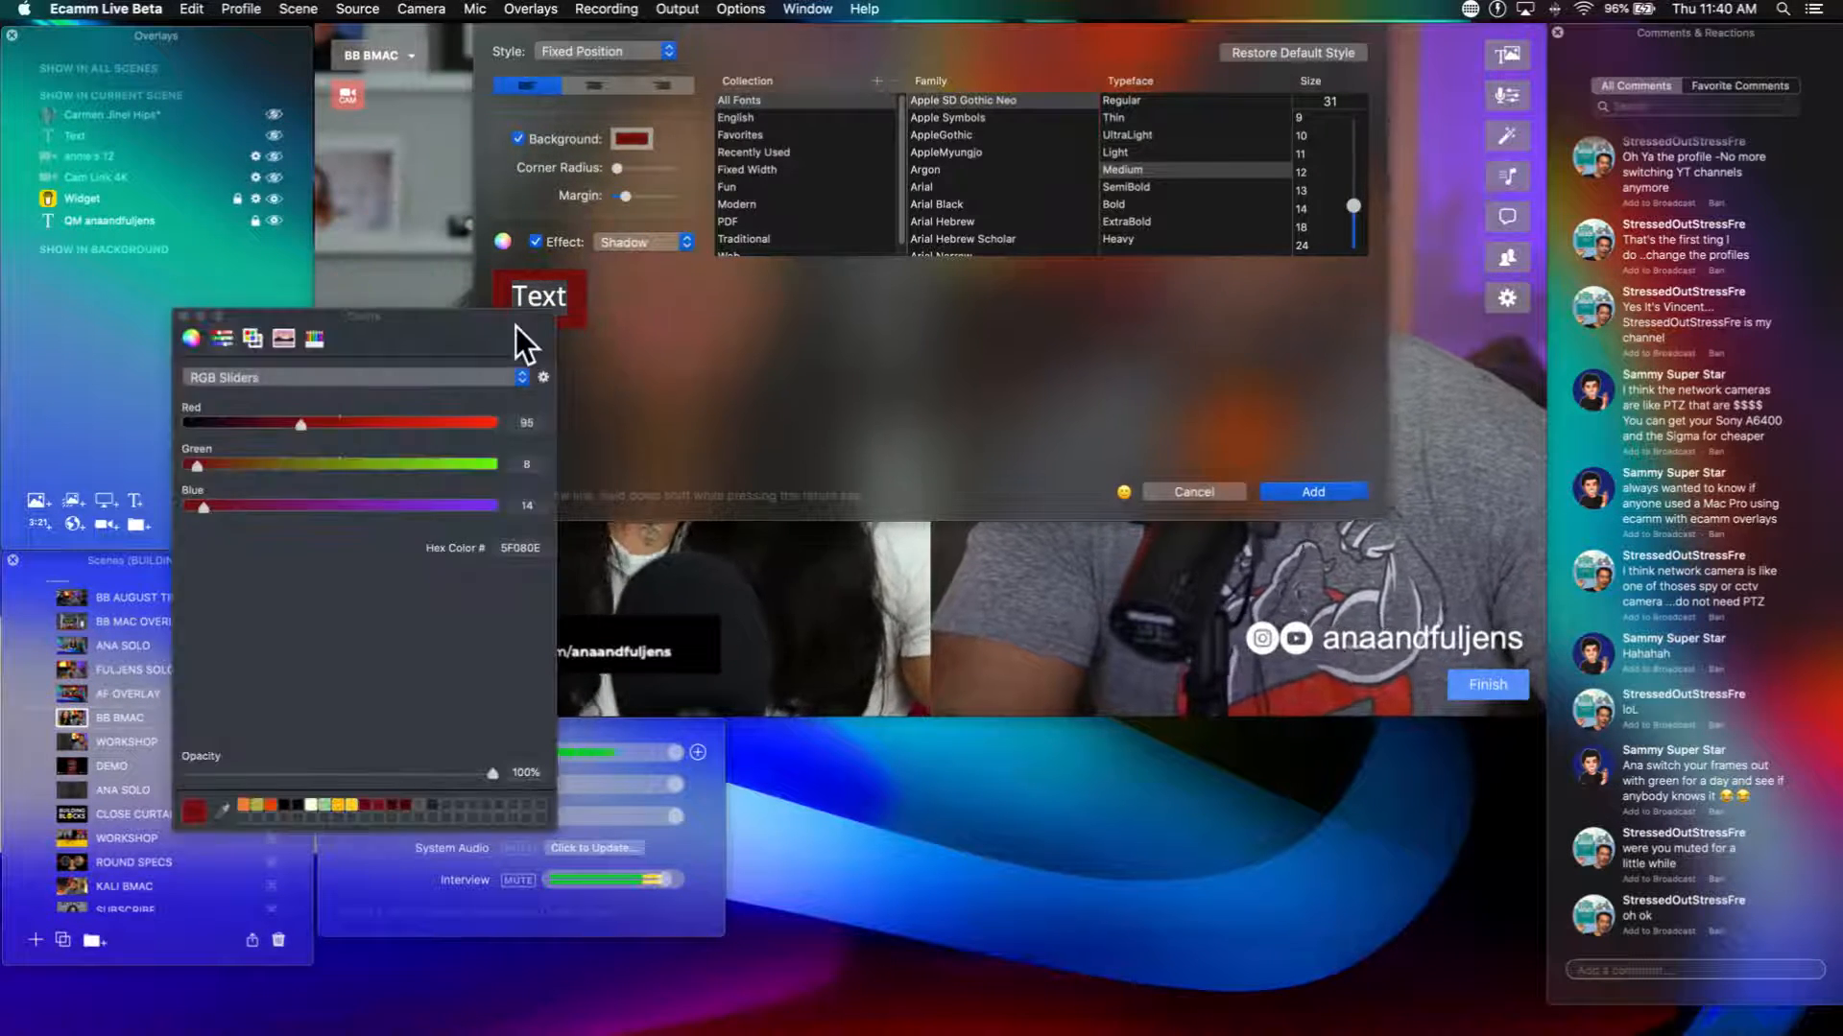
pyautogui.moveTo(522, 337); pyautogui.dragTo(1382, 521)
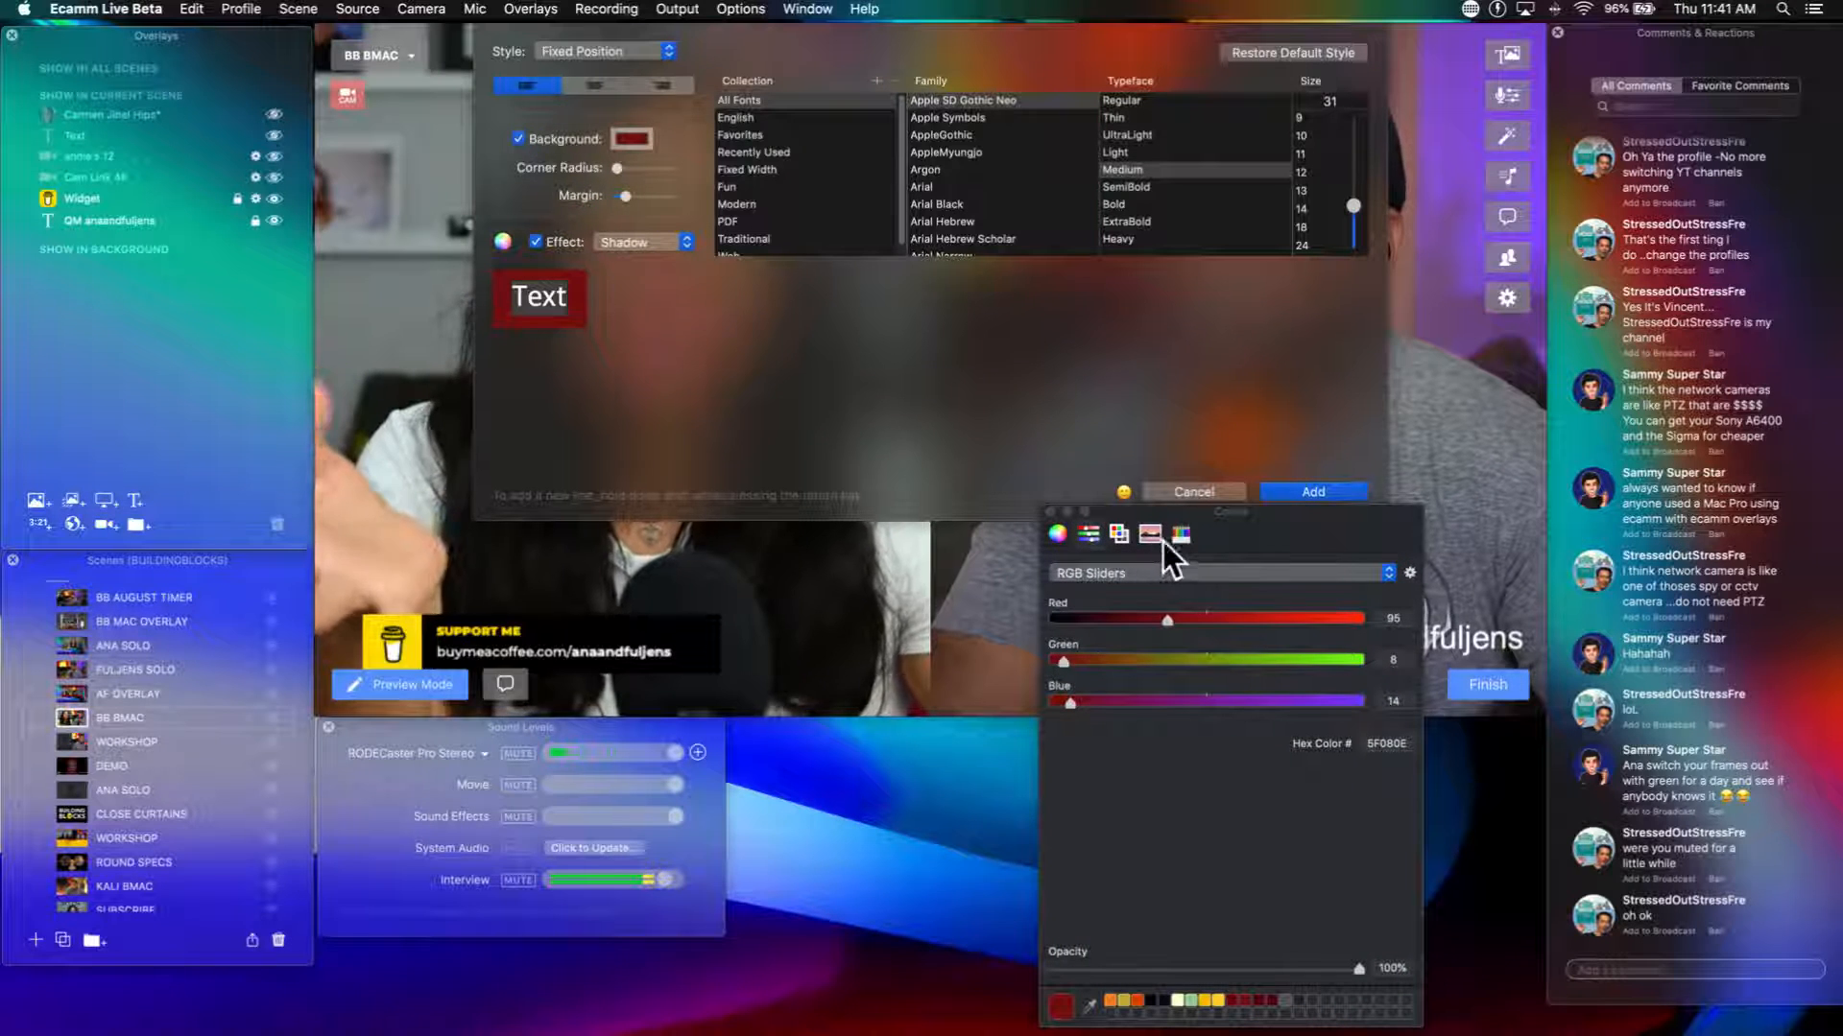
pyautogui.click(1056, 535)
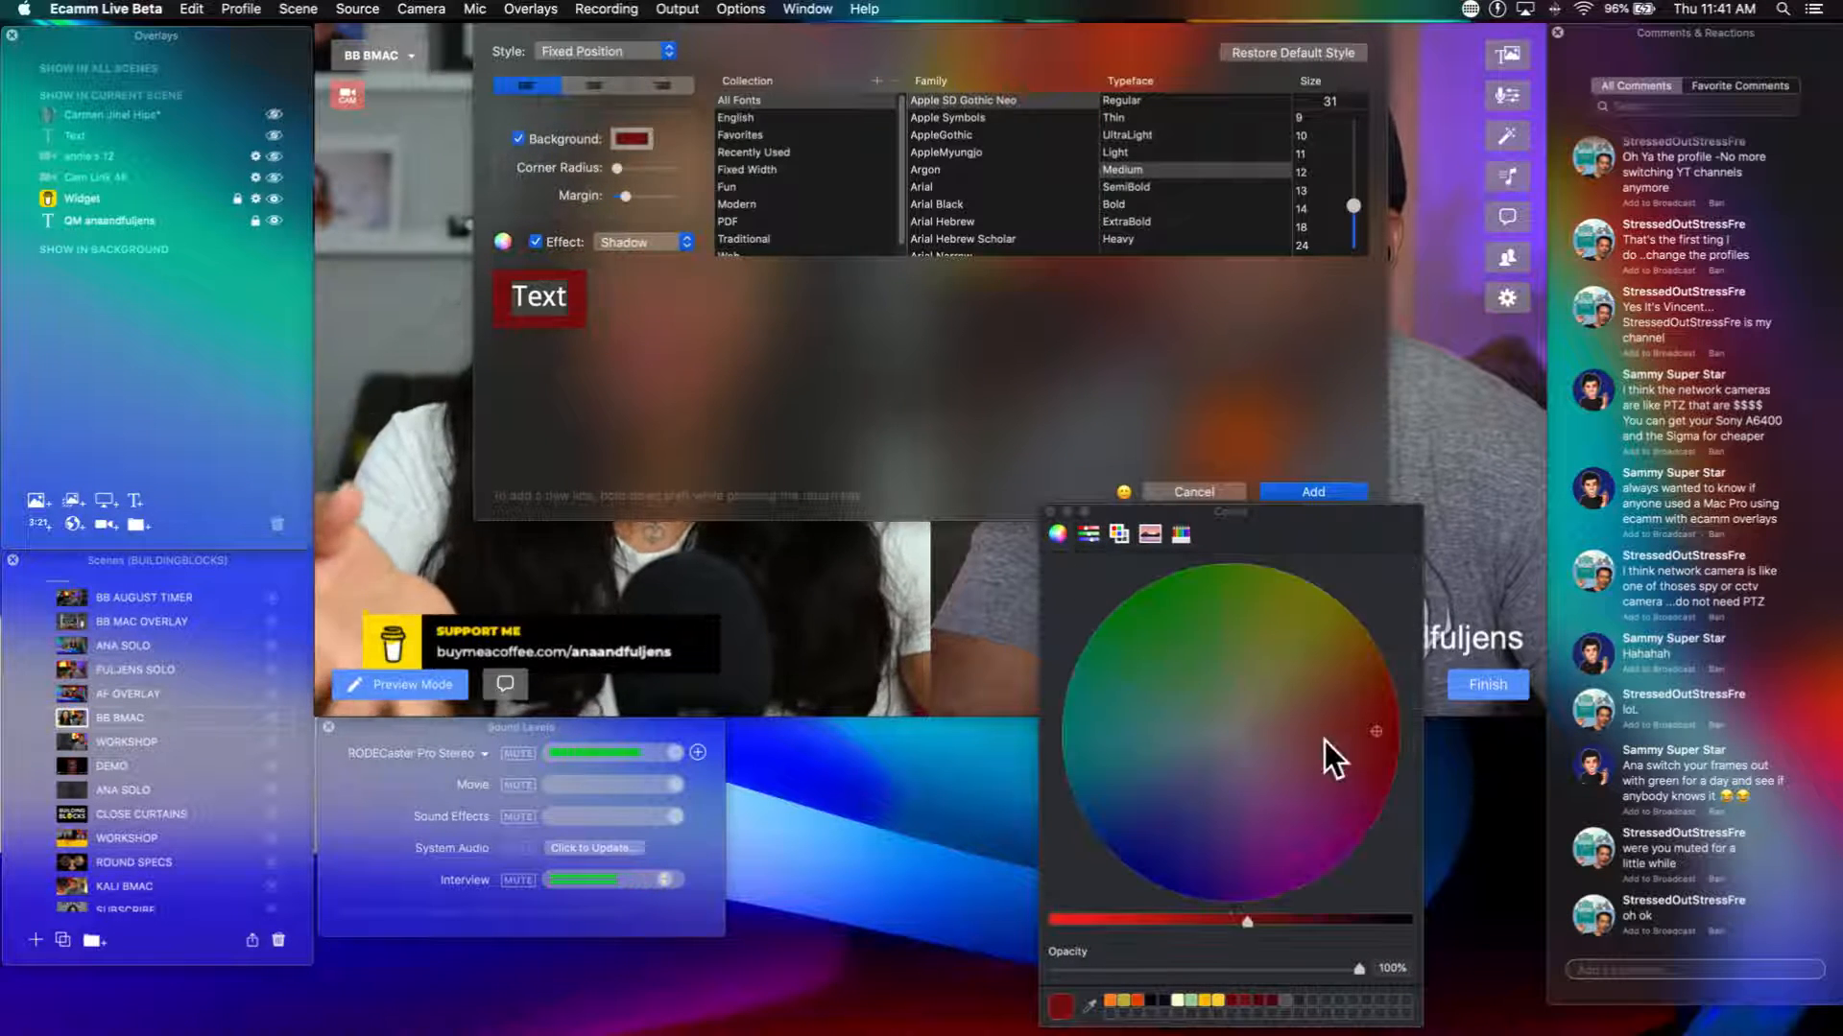
pyautogui.moveTo(1324, 741); pyautogui.dragTo(1218, 733)
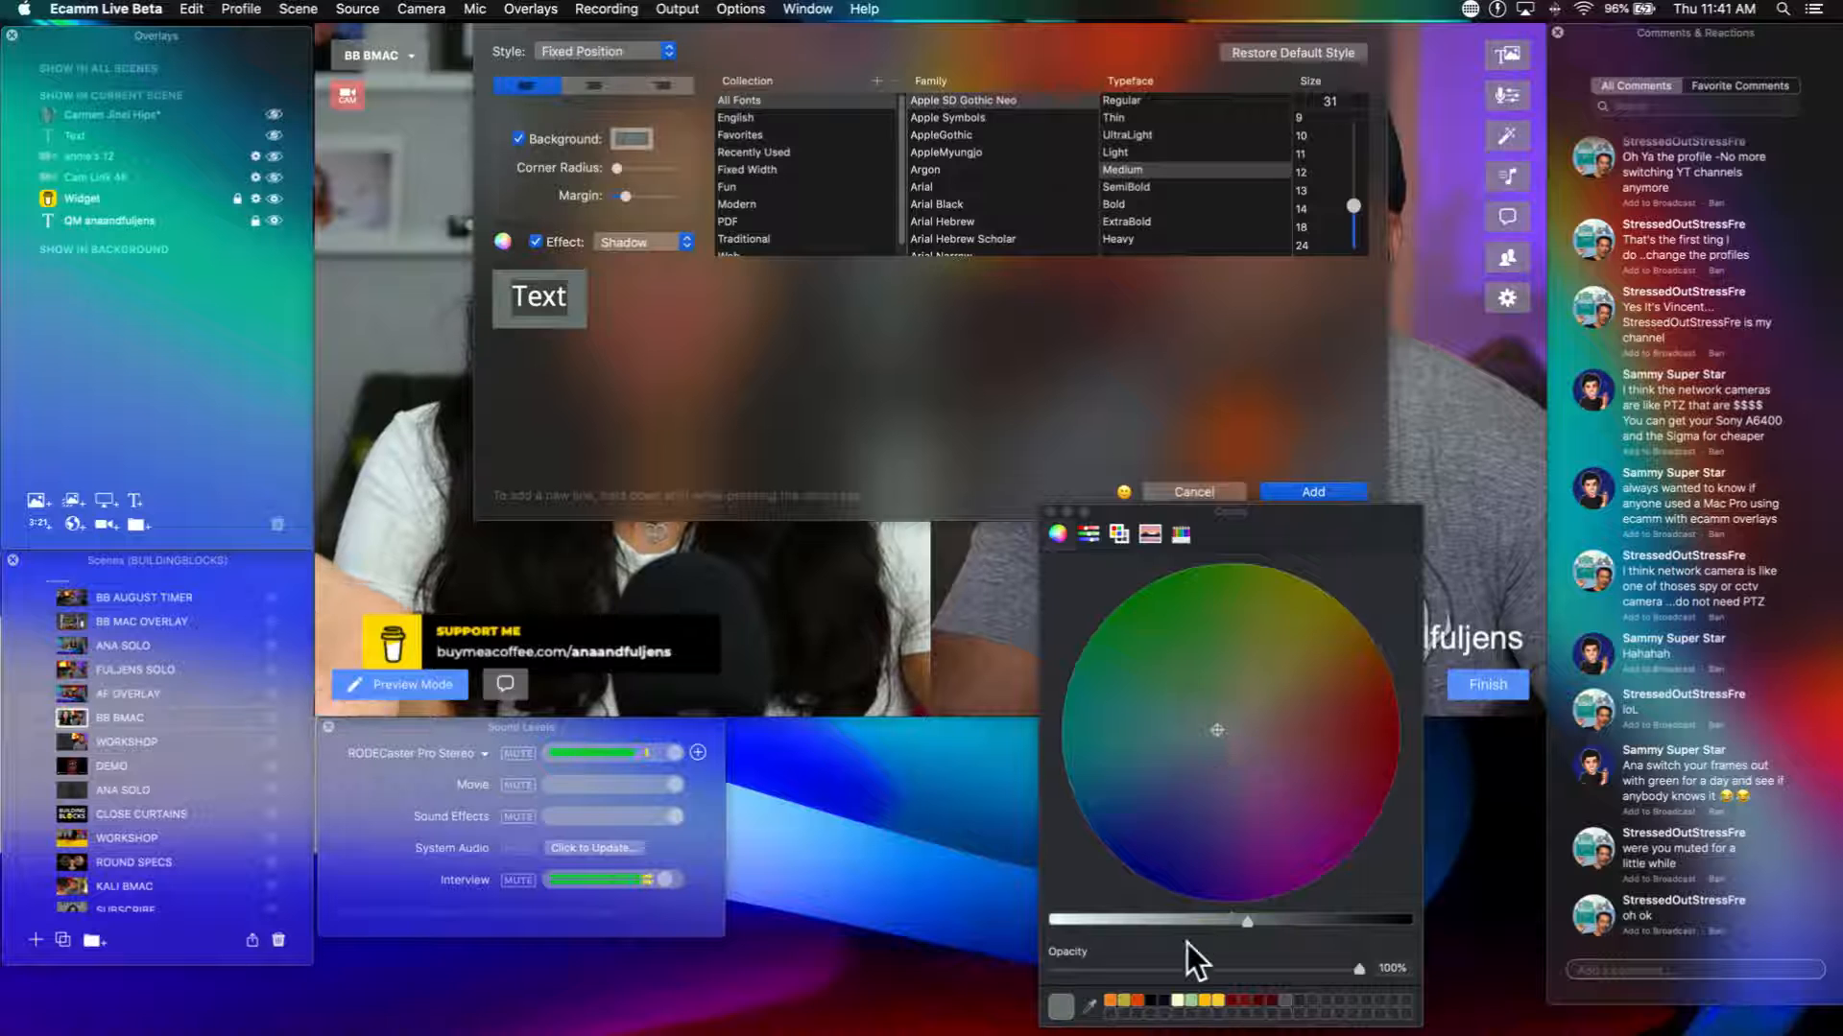
pyautogui.moveTo(1187, 921); pyautogui.dragTo(1054, 919)
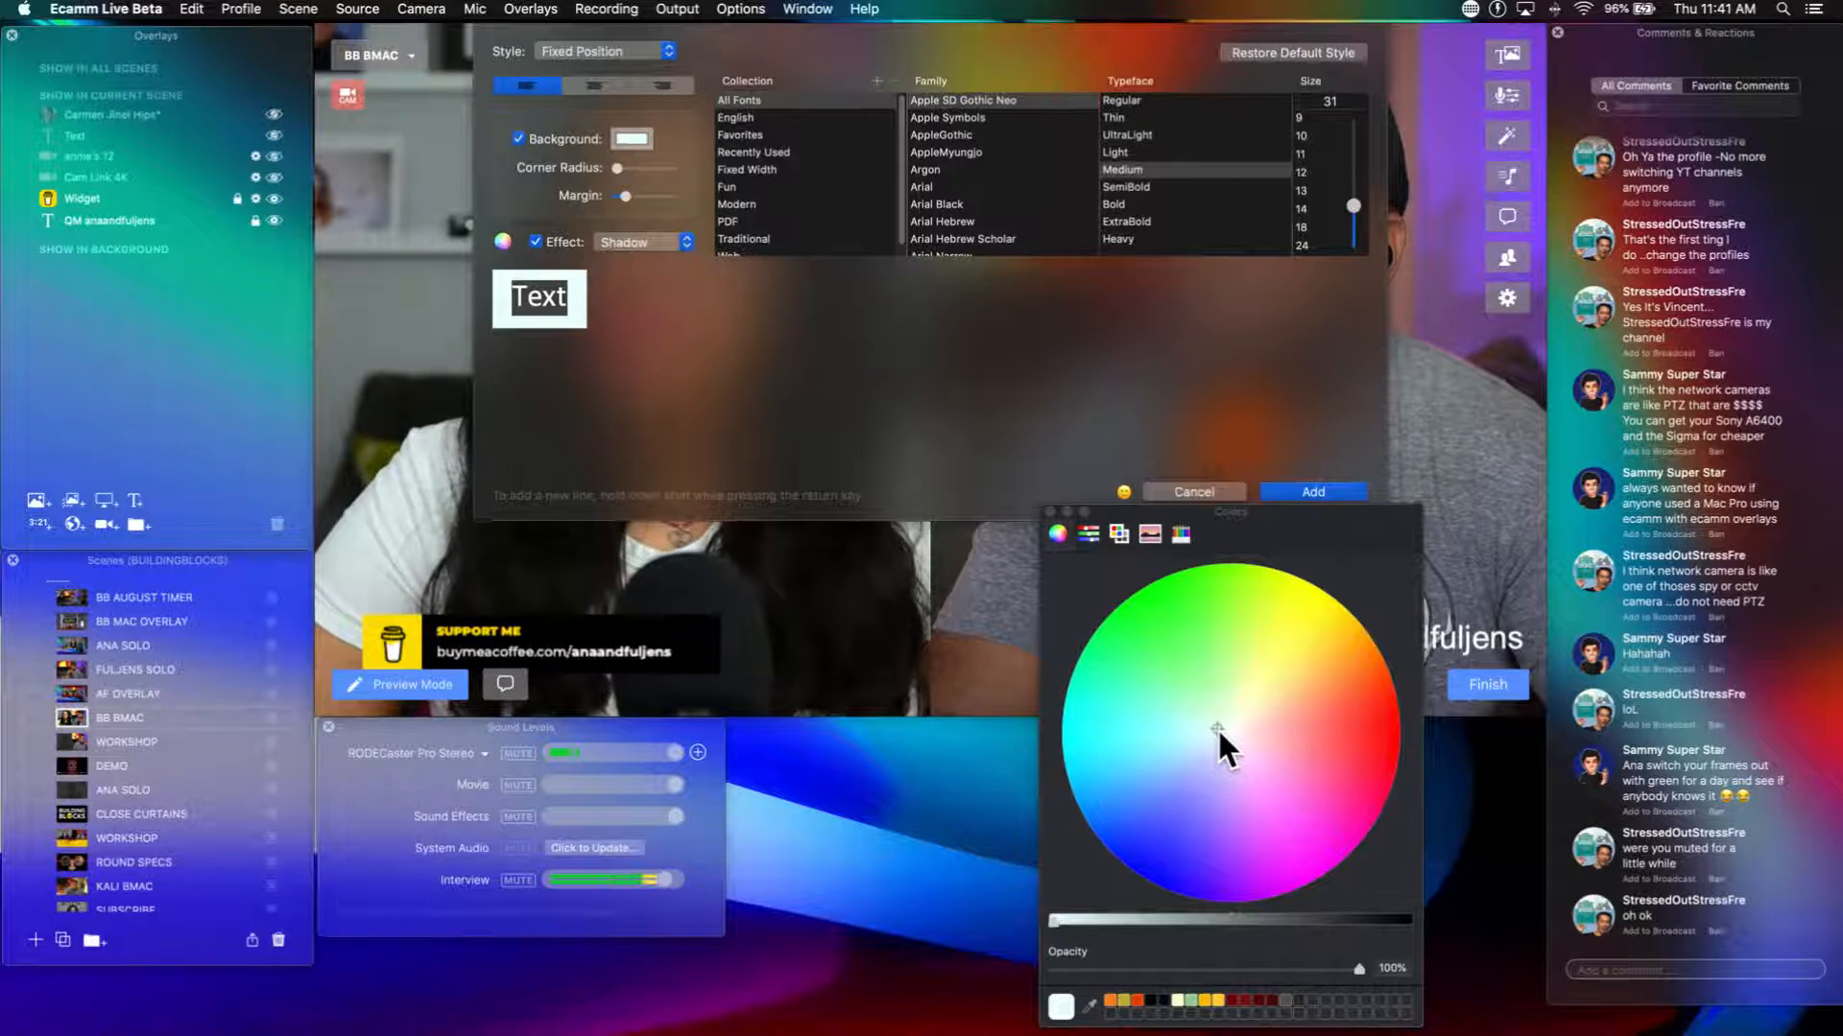
pyautogui.moveTo(1075, 921); pyautogui.dragTo(1045, 927)
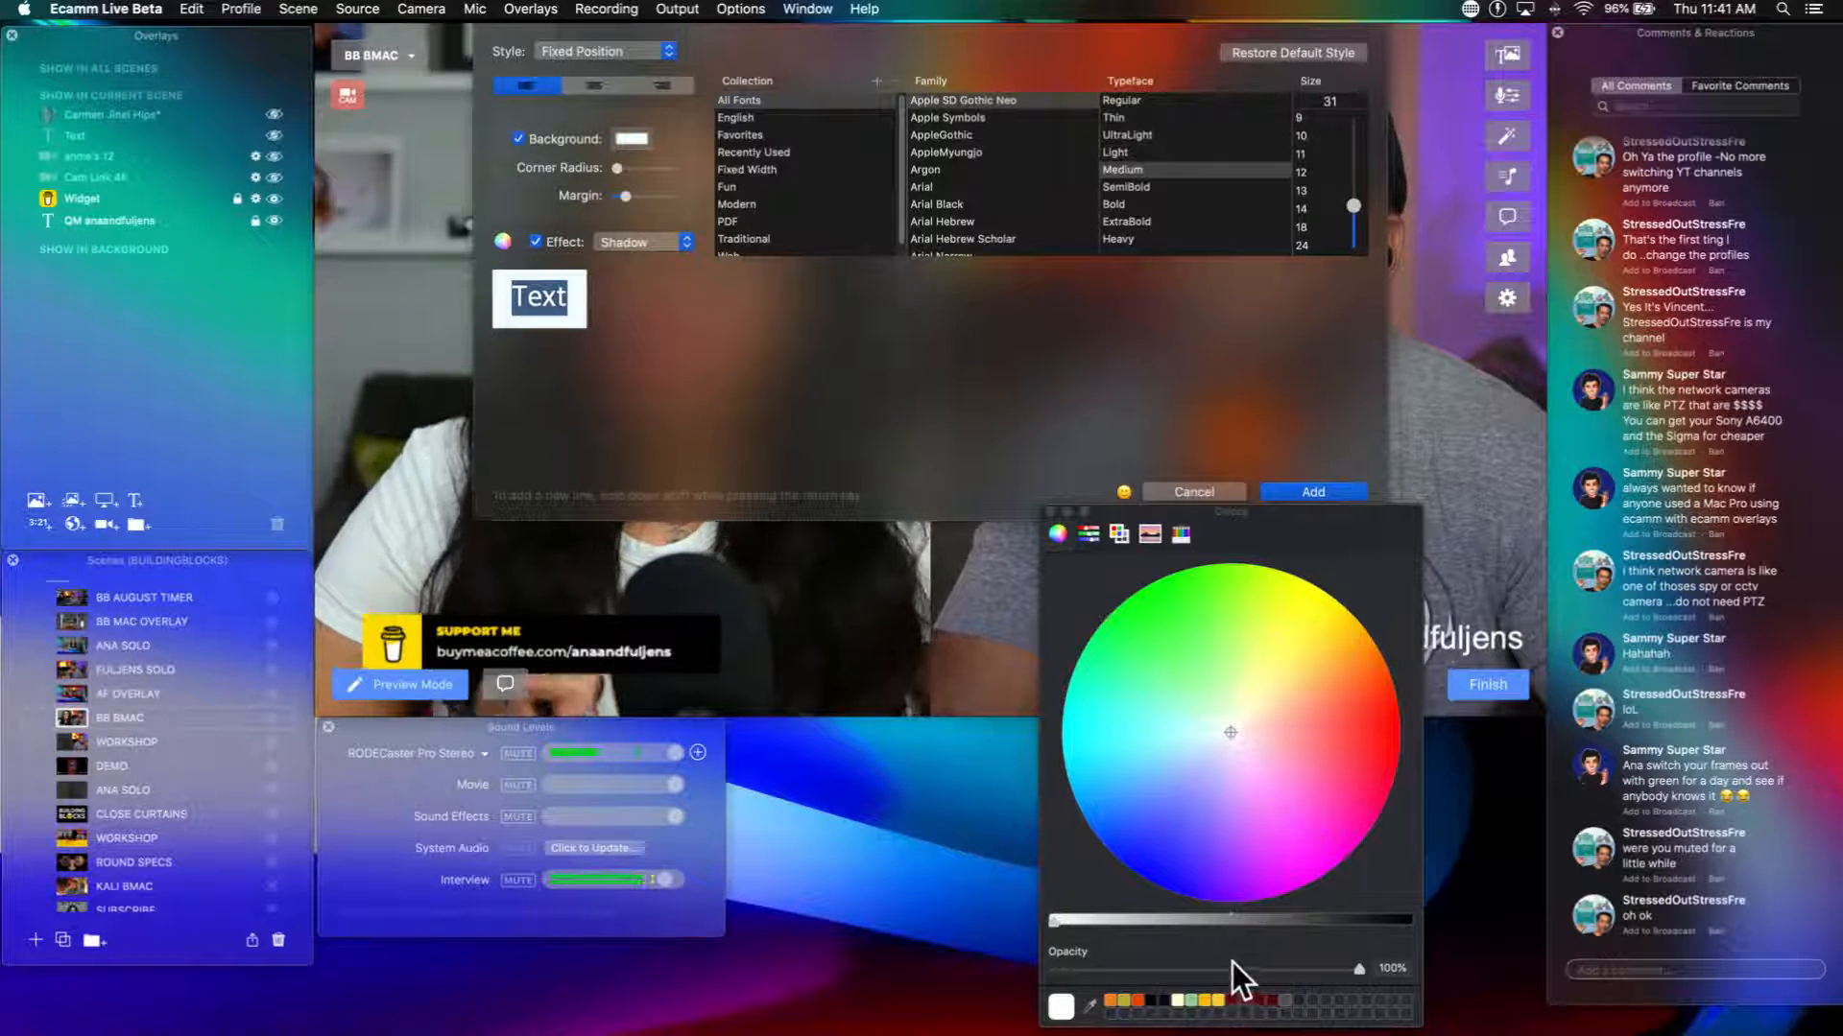
# Step: Color the overlay's text dark red and add the overlay to the scene
pyautogui.click(1234, 999)
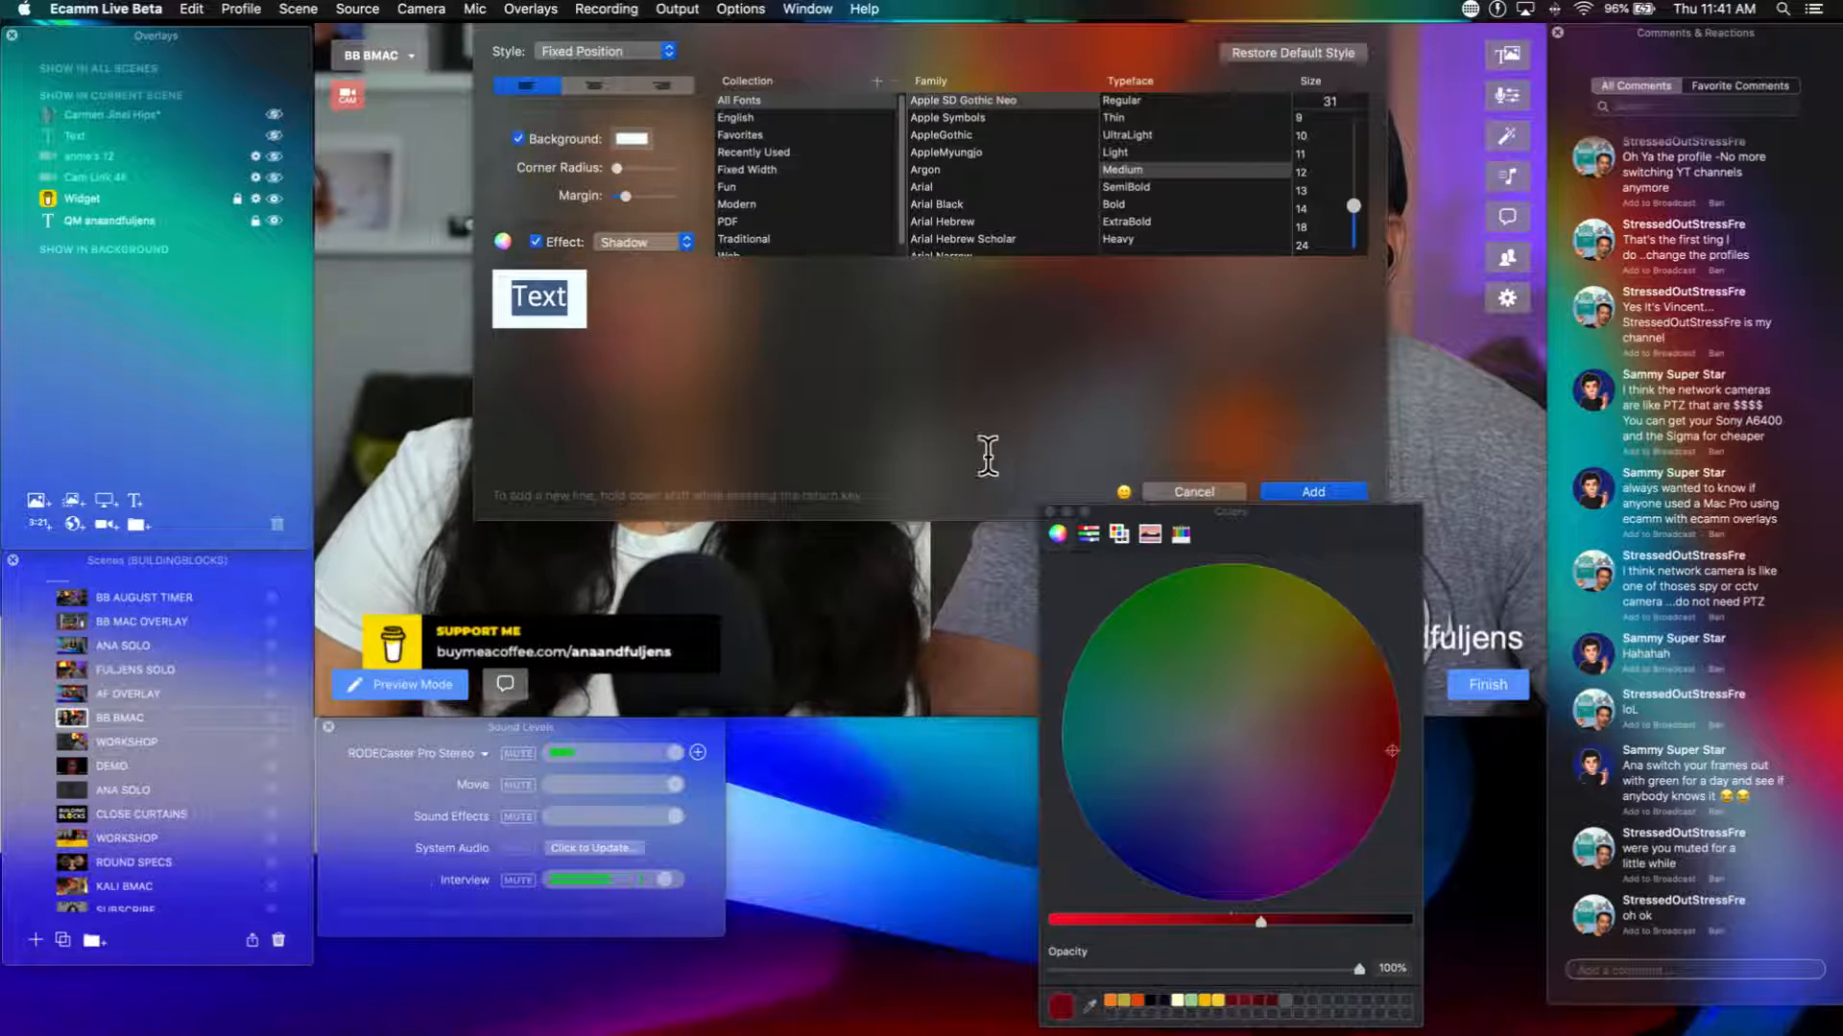
pyautogui.click(1066, 511)
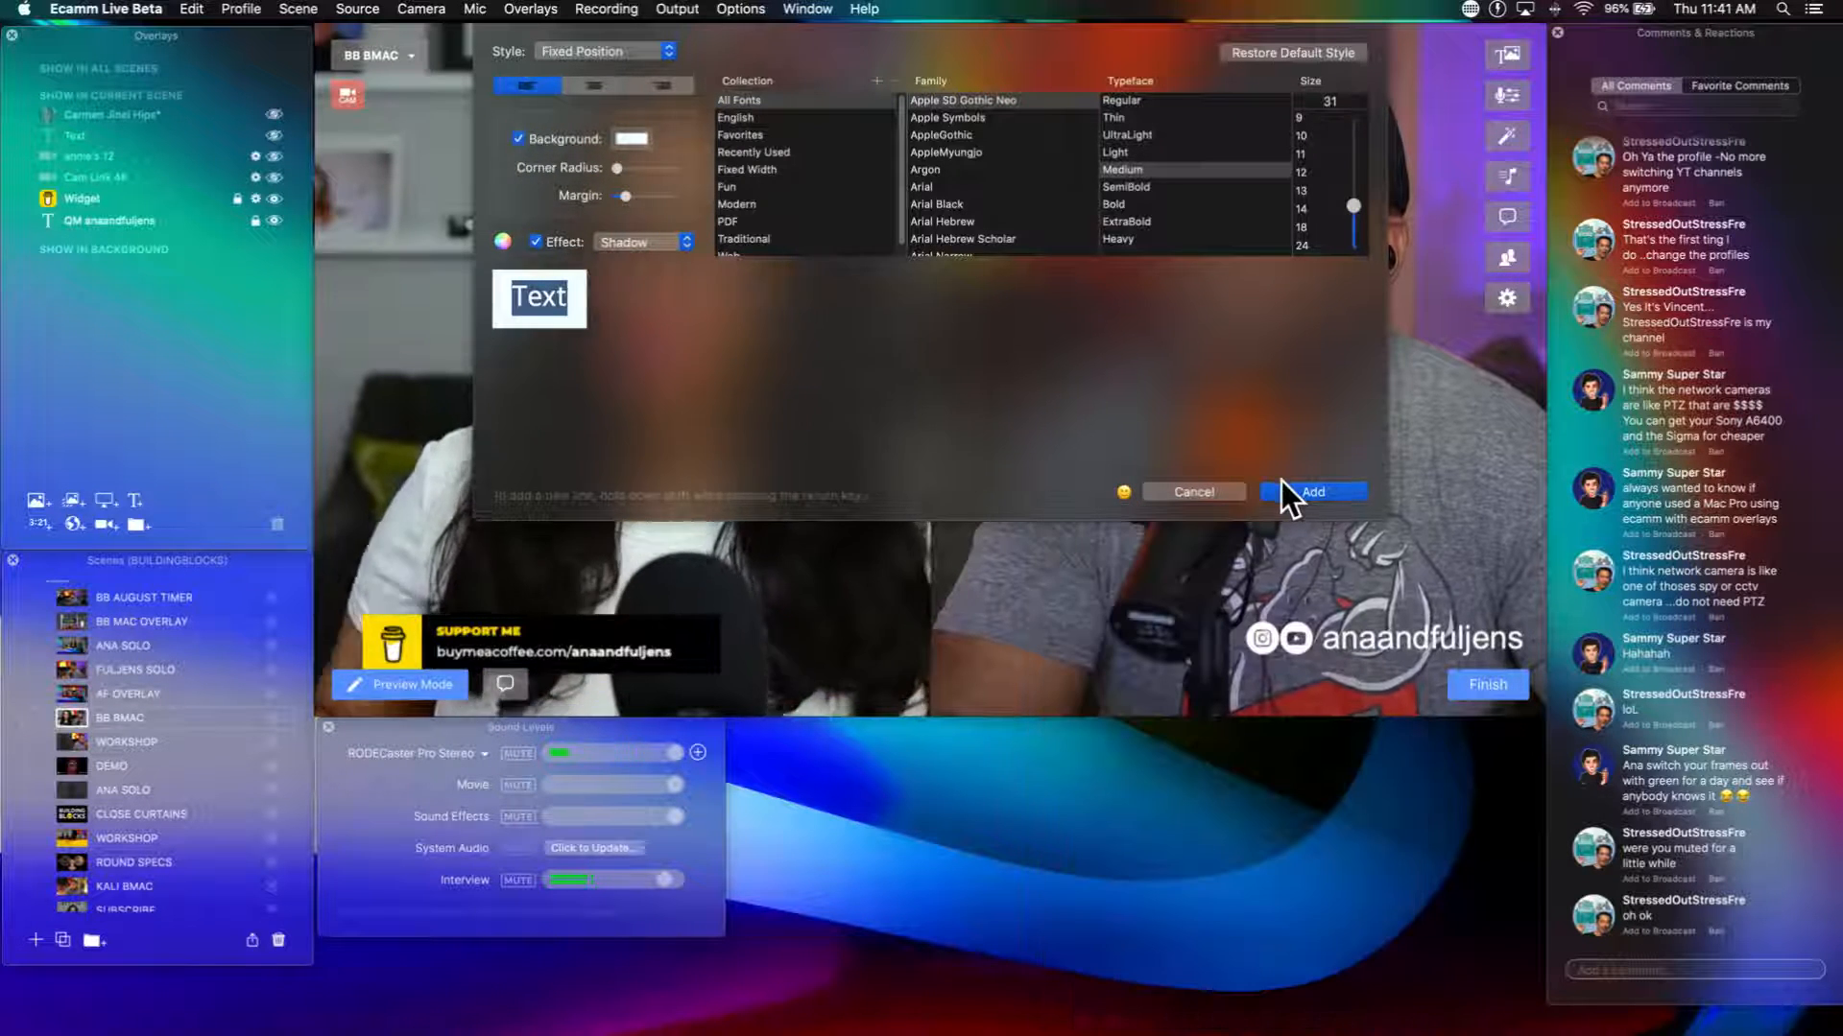
pyautogui.click(1286, 487)
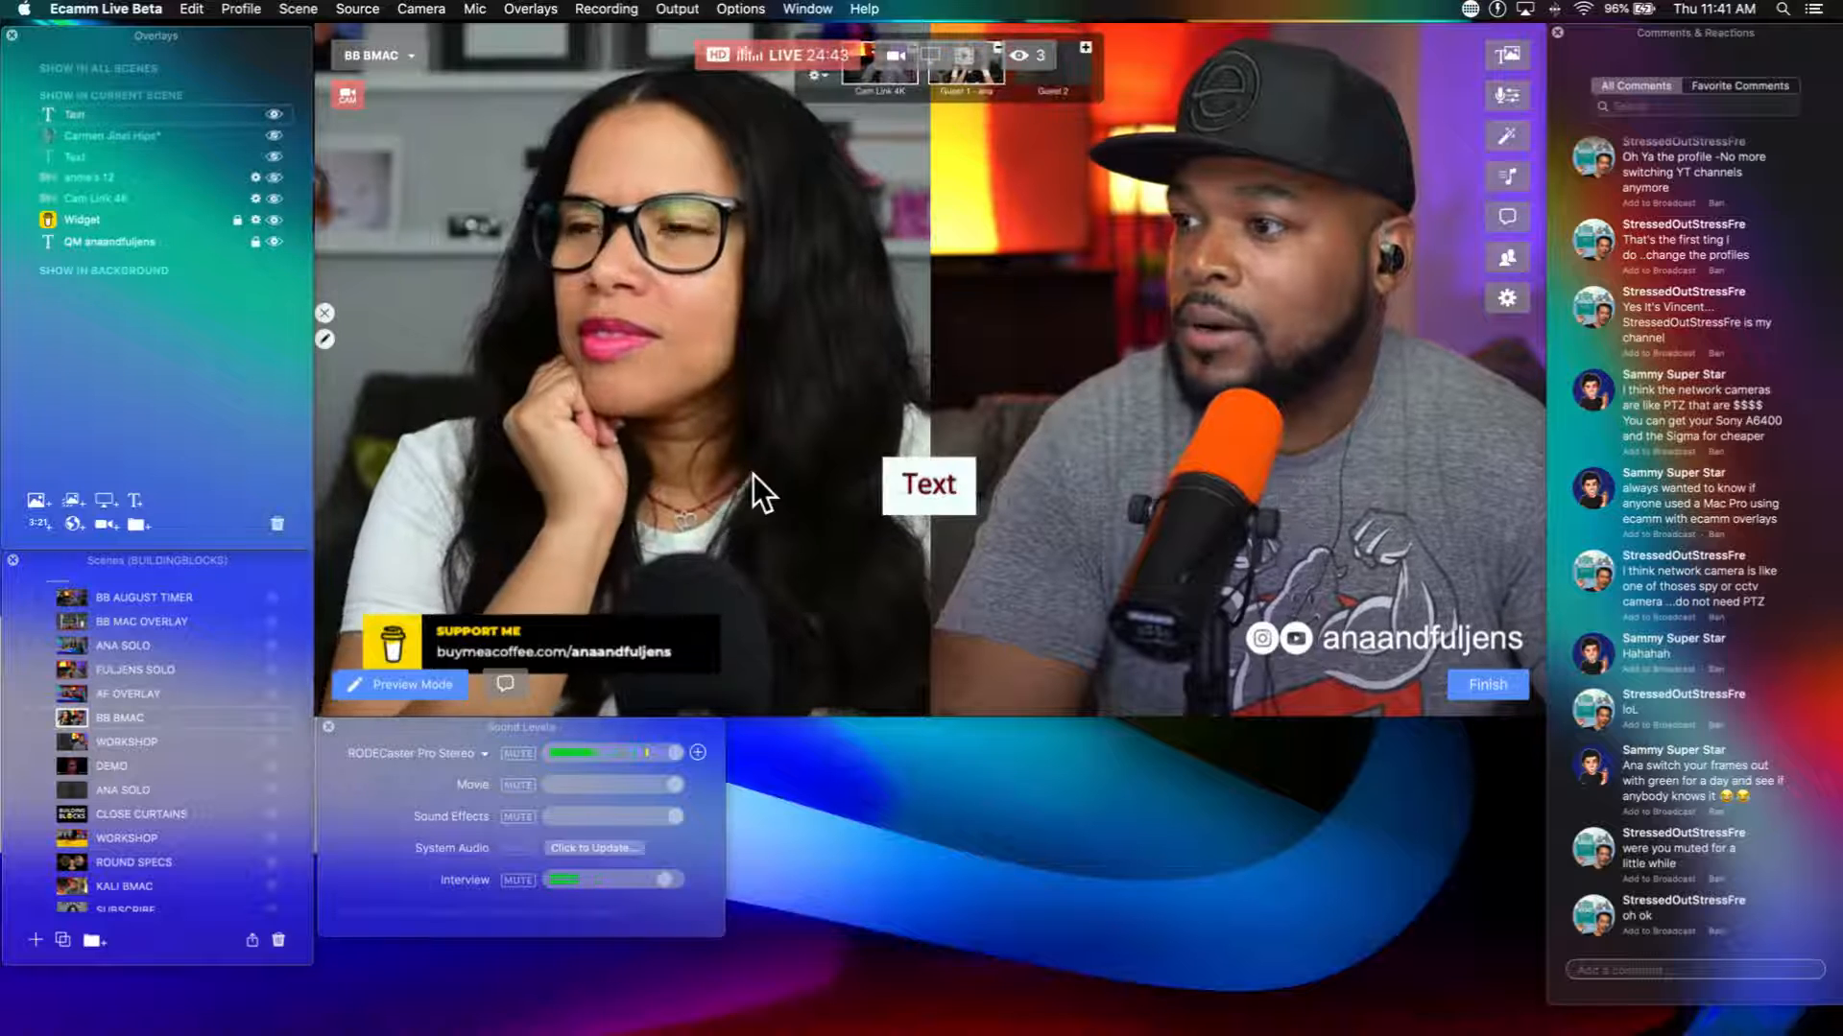
# Step: Stretch the white text overlay into a long horizontal bar, reposition it toward the middle of the frame and duplicate it
pyautogui.moveTo(964, 489); pyautogui.dragTo(1473, 477)
pyautogui.click(1322, 509)
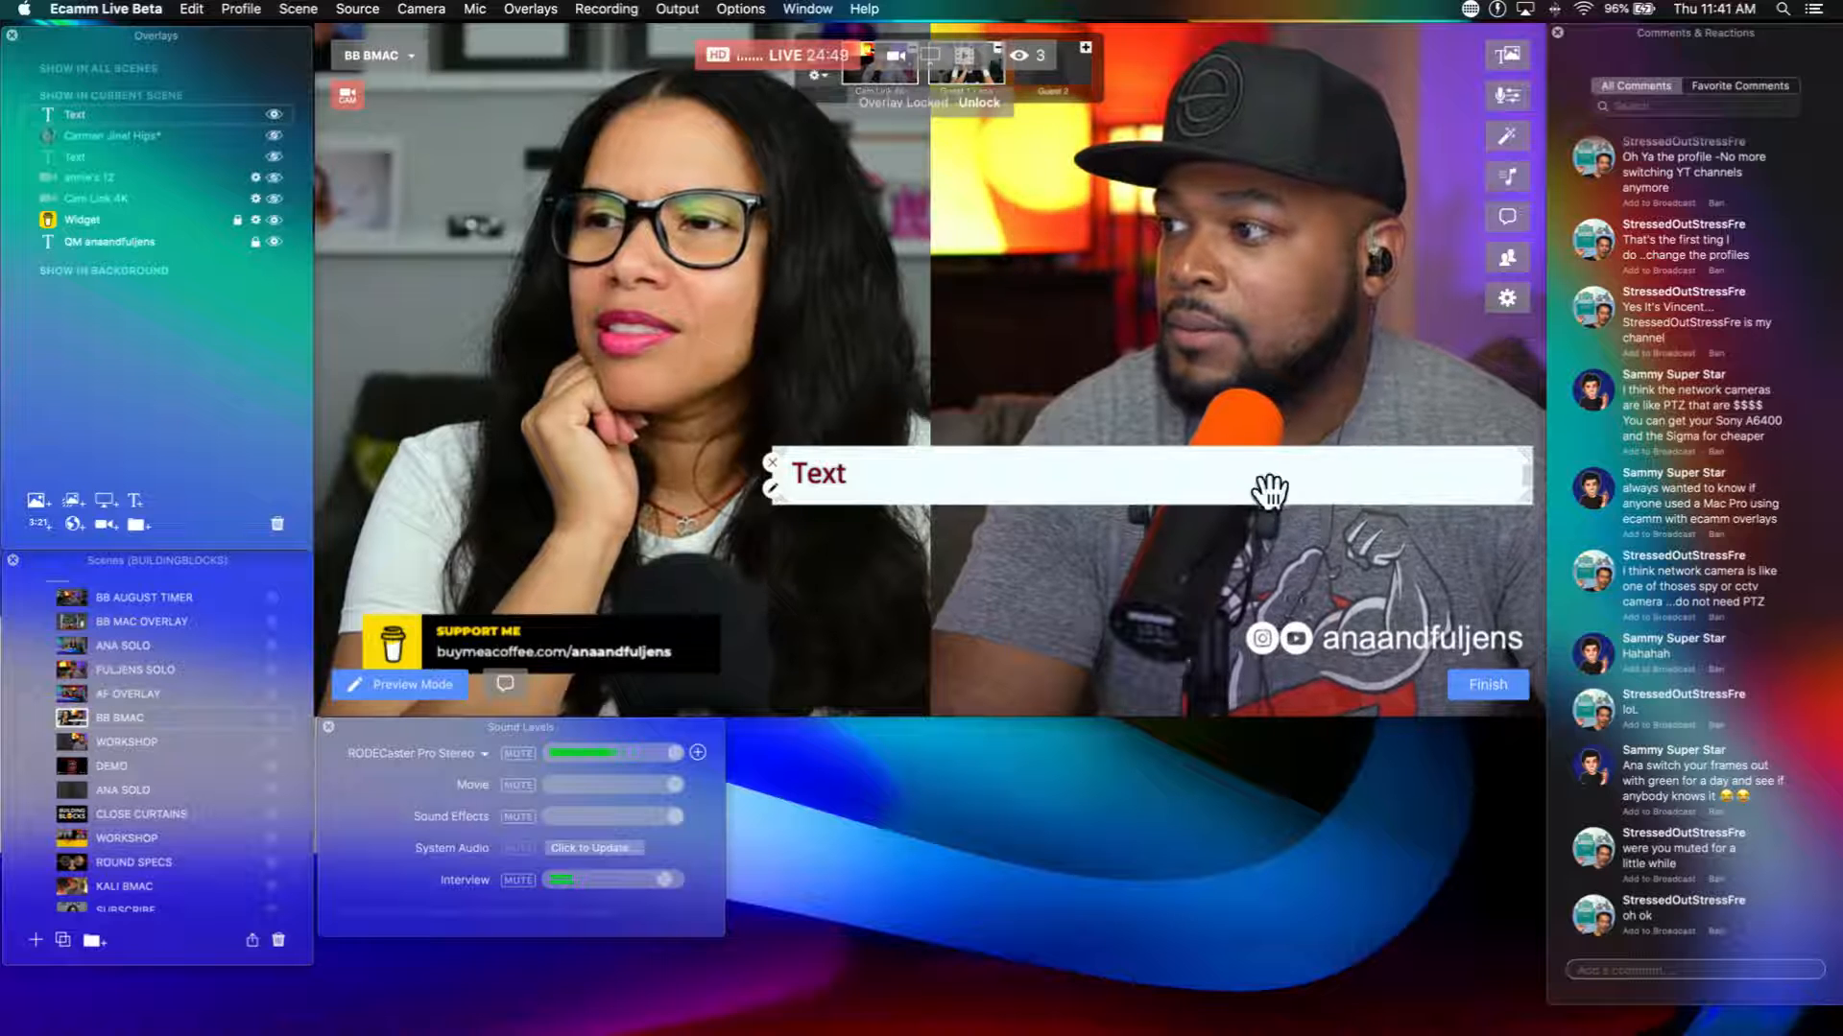
pyautogui.moveTo(1253, 487); pyautogui.dragTo(1010, 480)
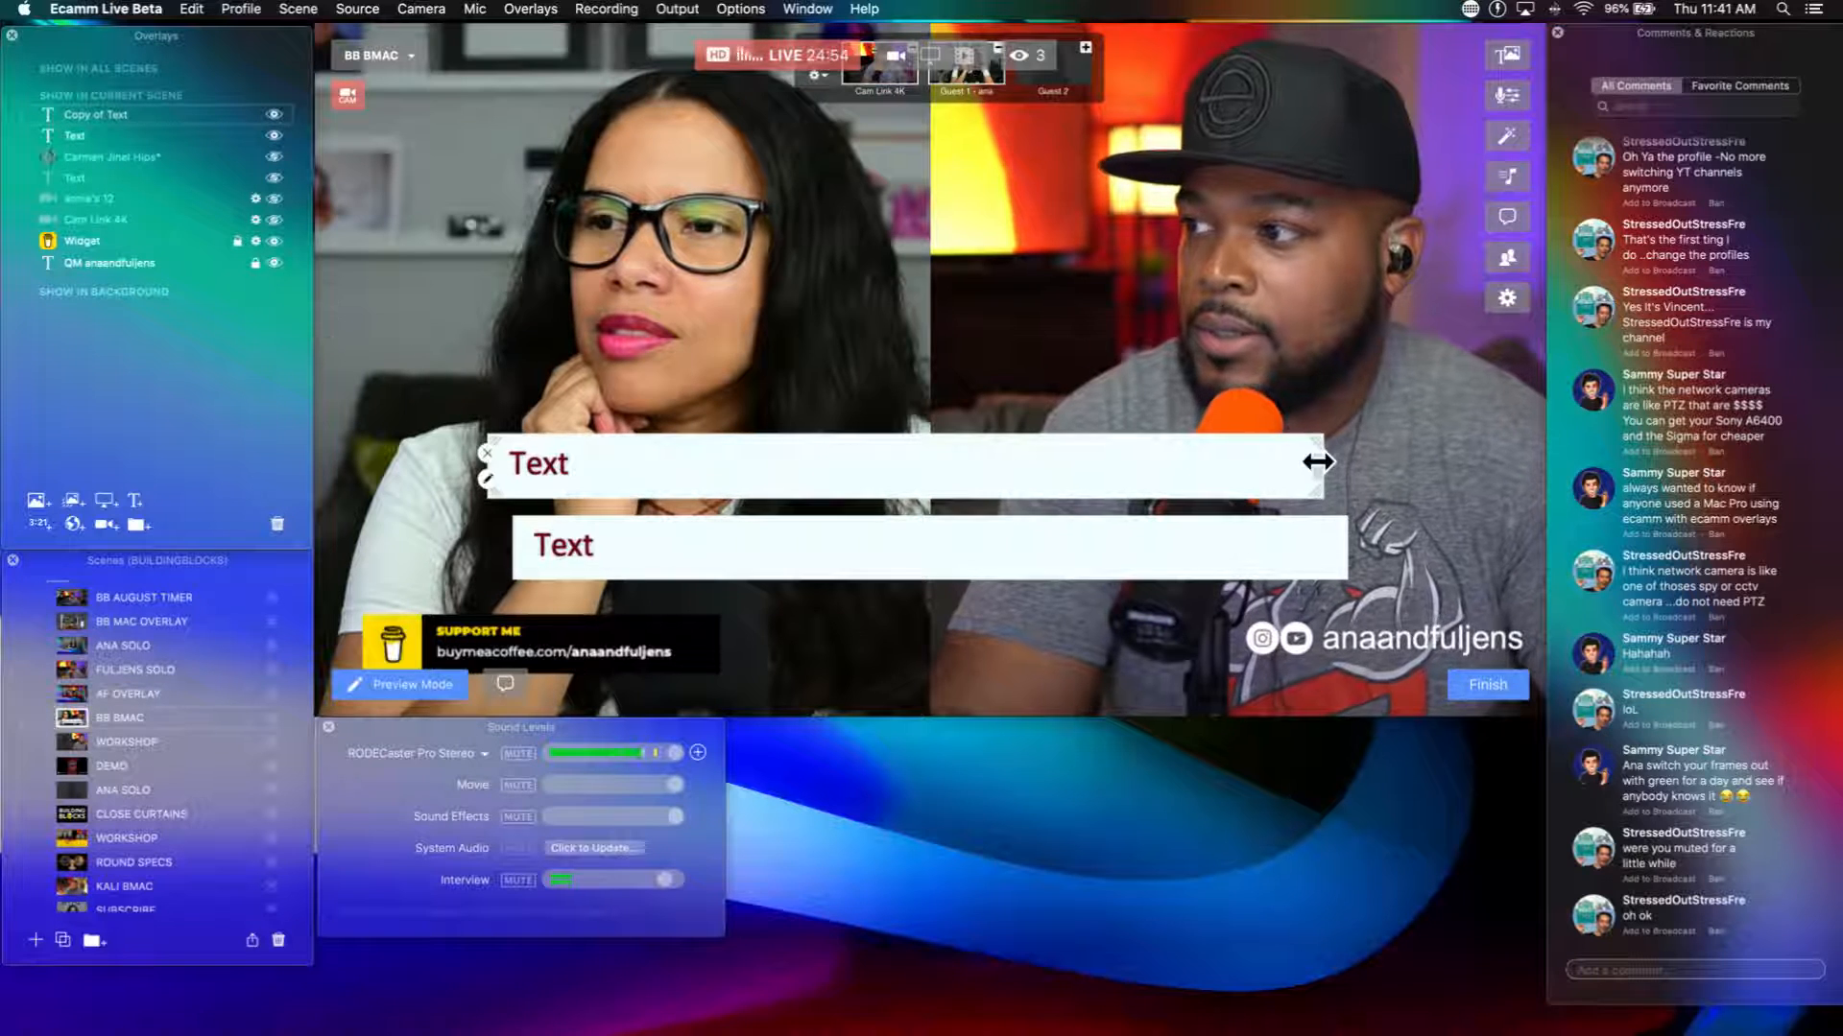
# Step: Shorten the duplicated text bar and change its background color to yellow-orange
pyautogui.moveTo(1321, 464); pyautogui.dragTo(833, 488)
pyautogui.doubleClick(793, 490)
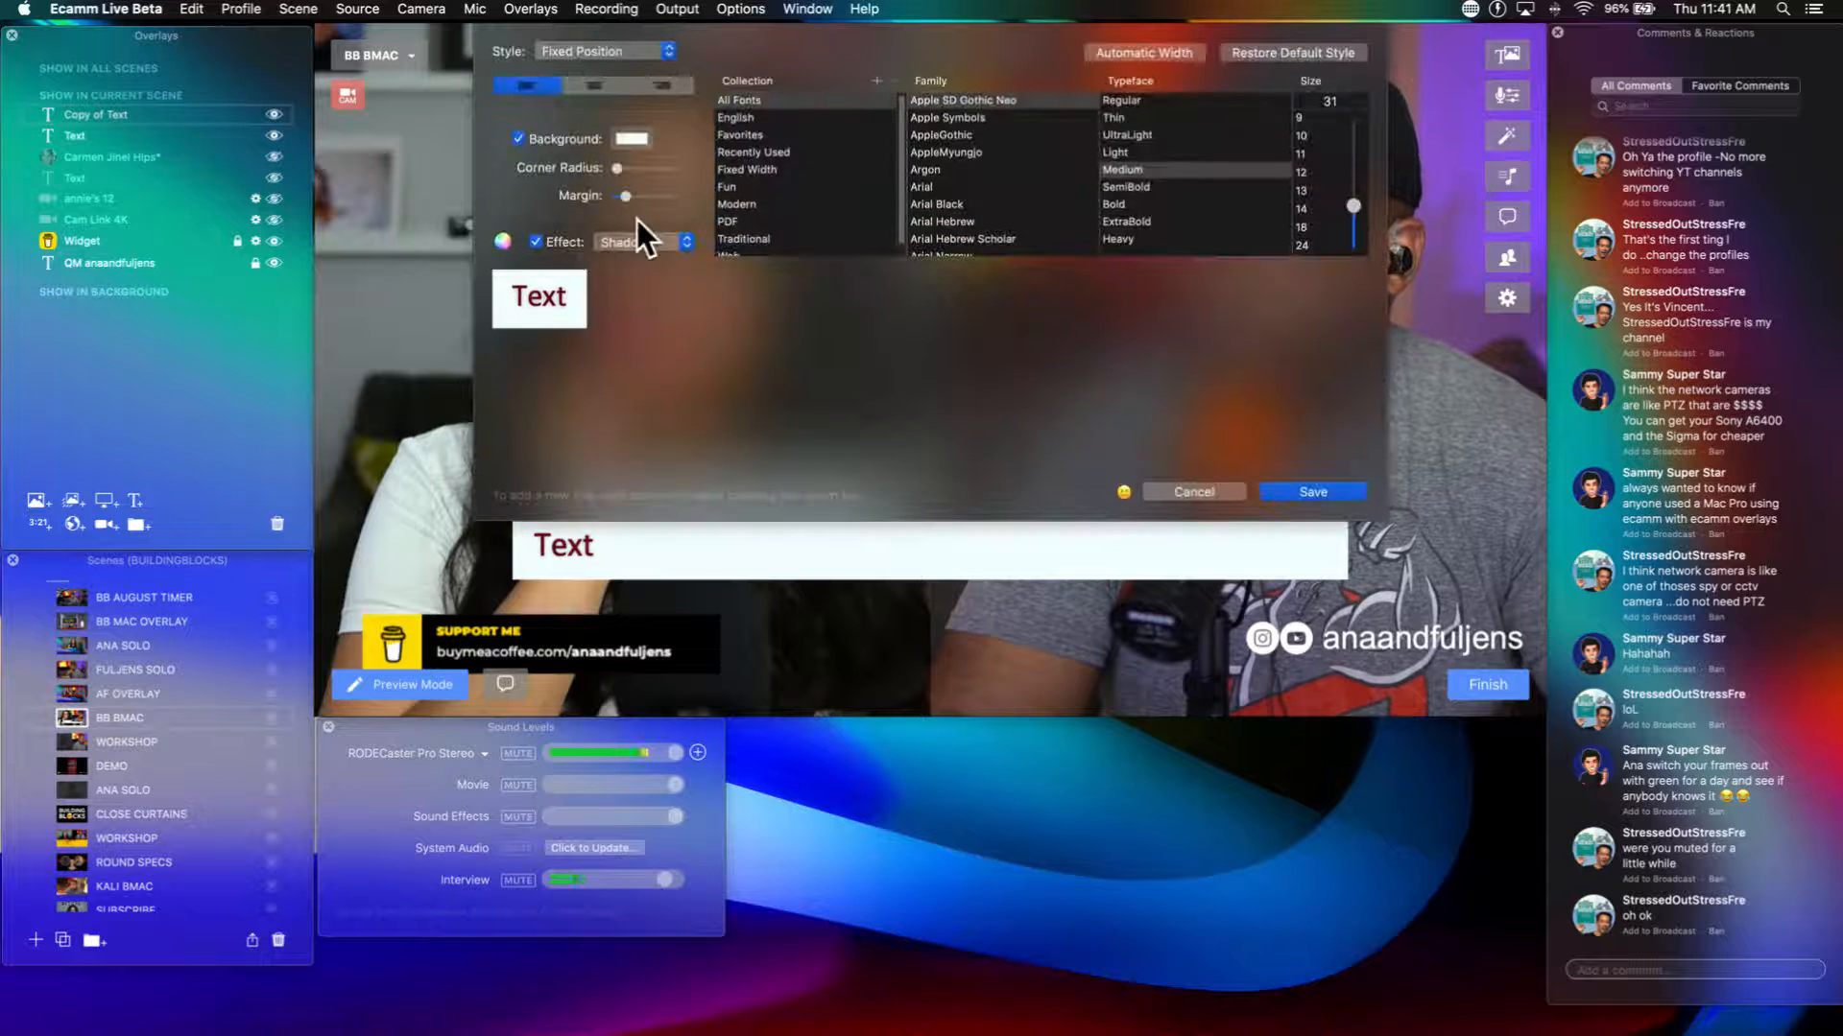
pyautogui.click(631, 139)
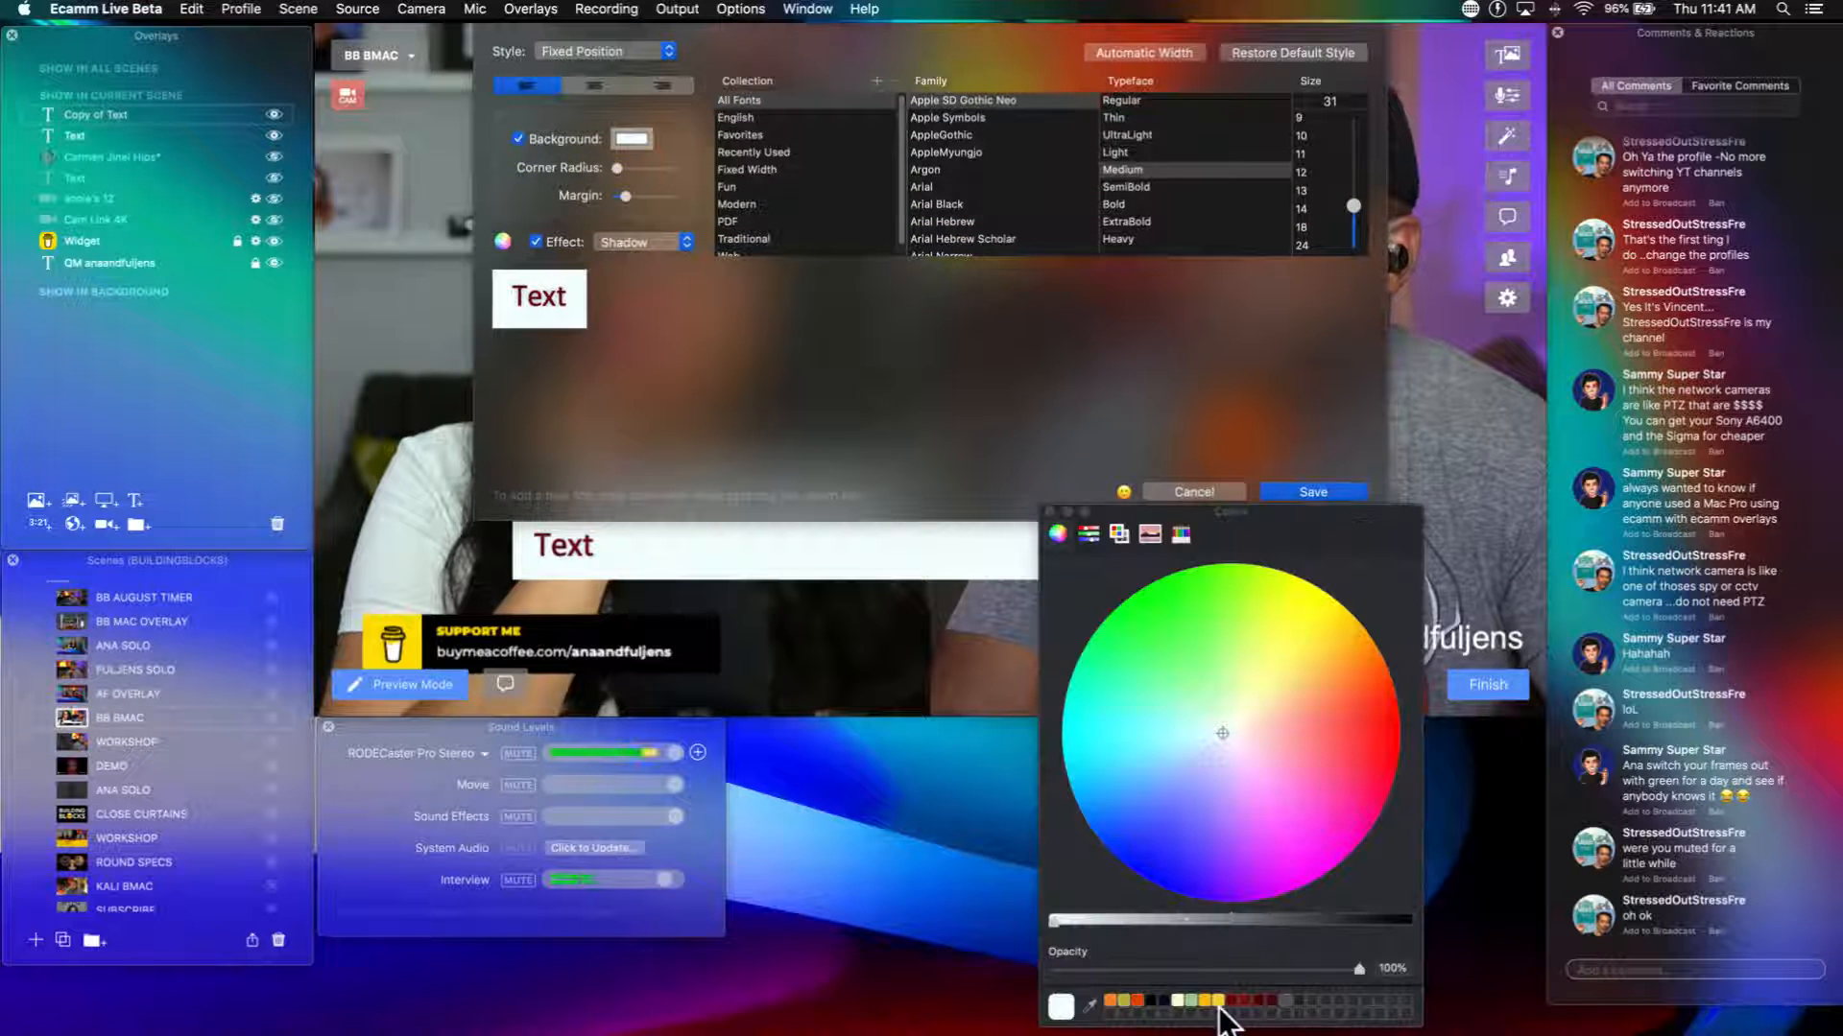
pyautogui.click(1277, 489)
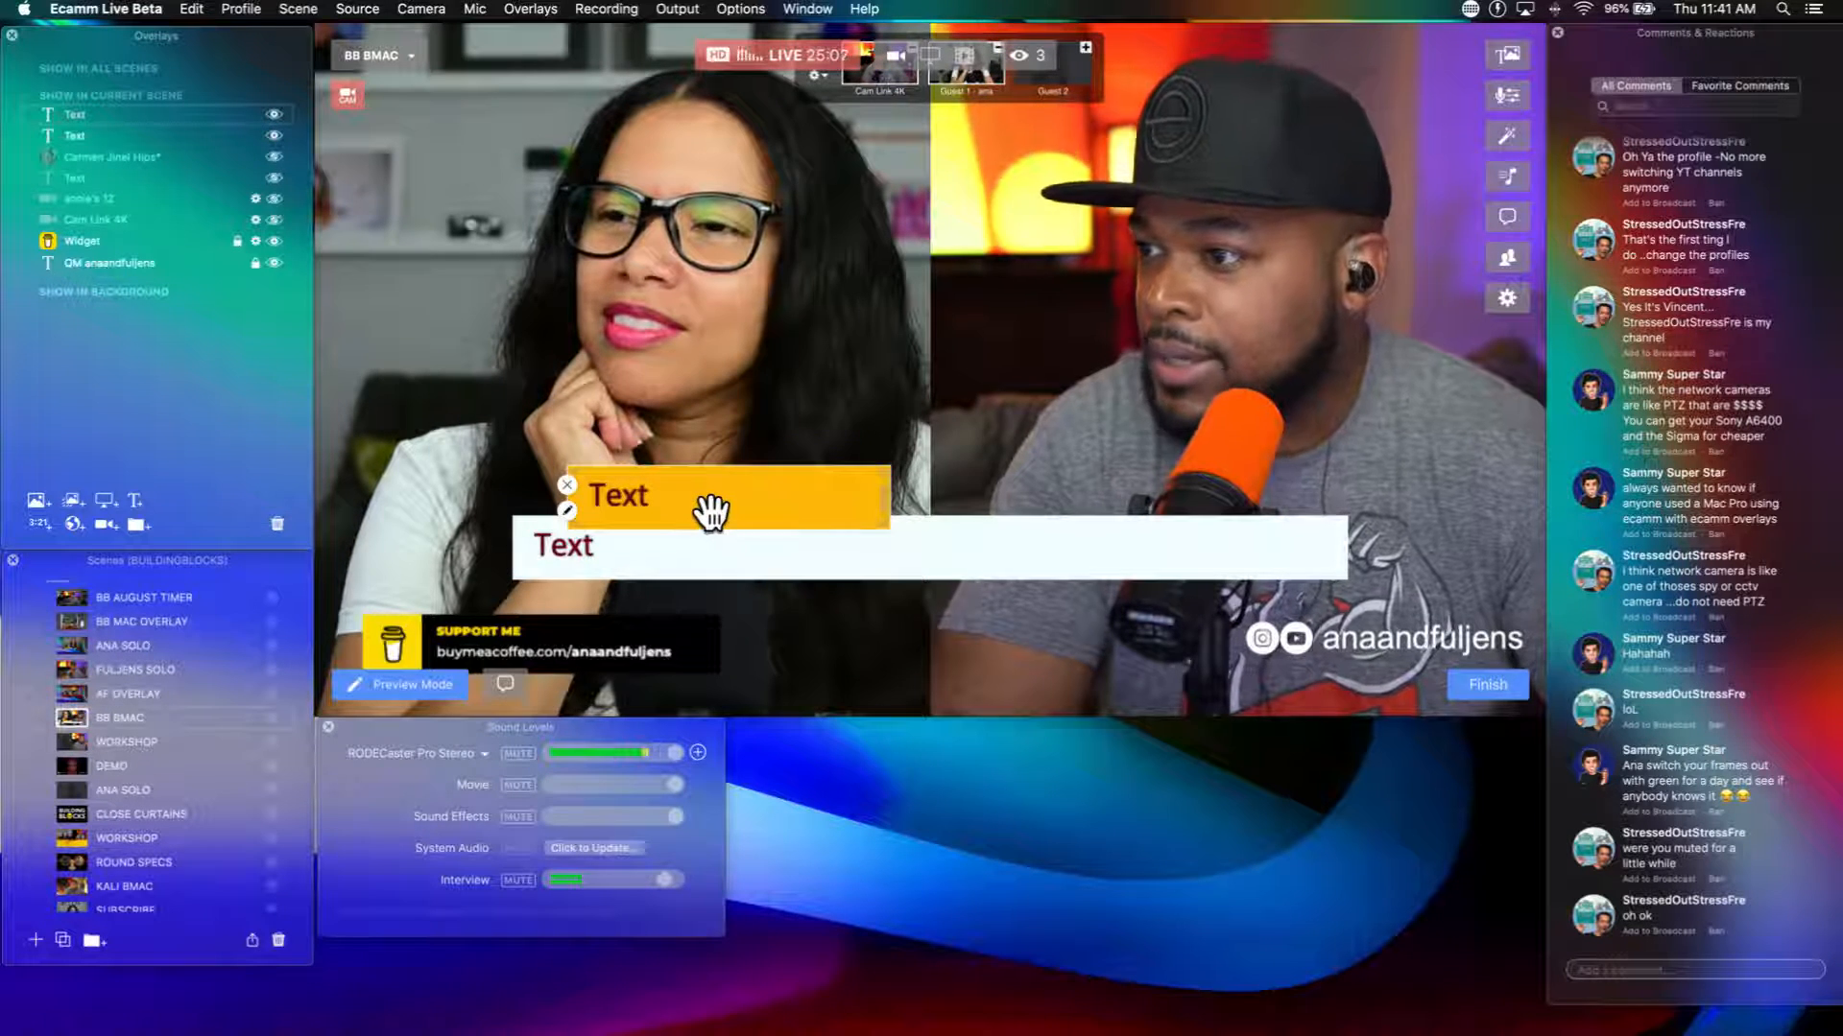
# Step: Overlap the orange bar with the white bar's upper edge and bring the orange bar to the front
pyautogui.moveTo(710, 513); pyautogui.dragTo(756, 526)
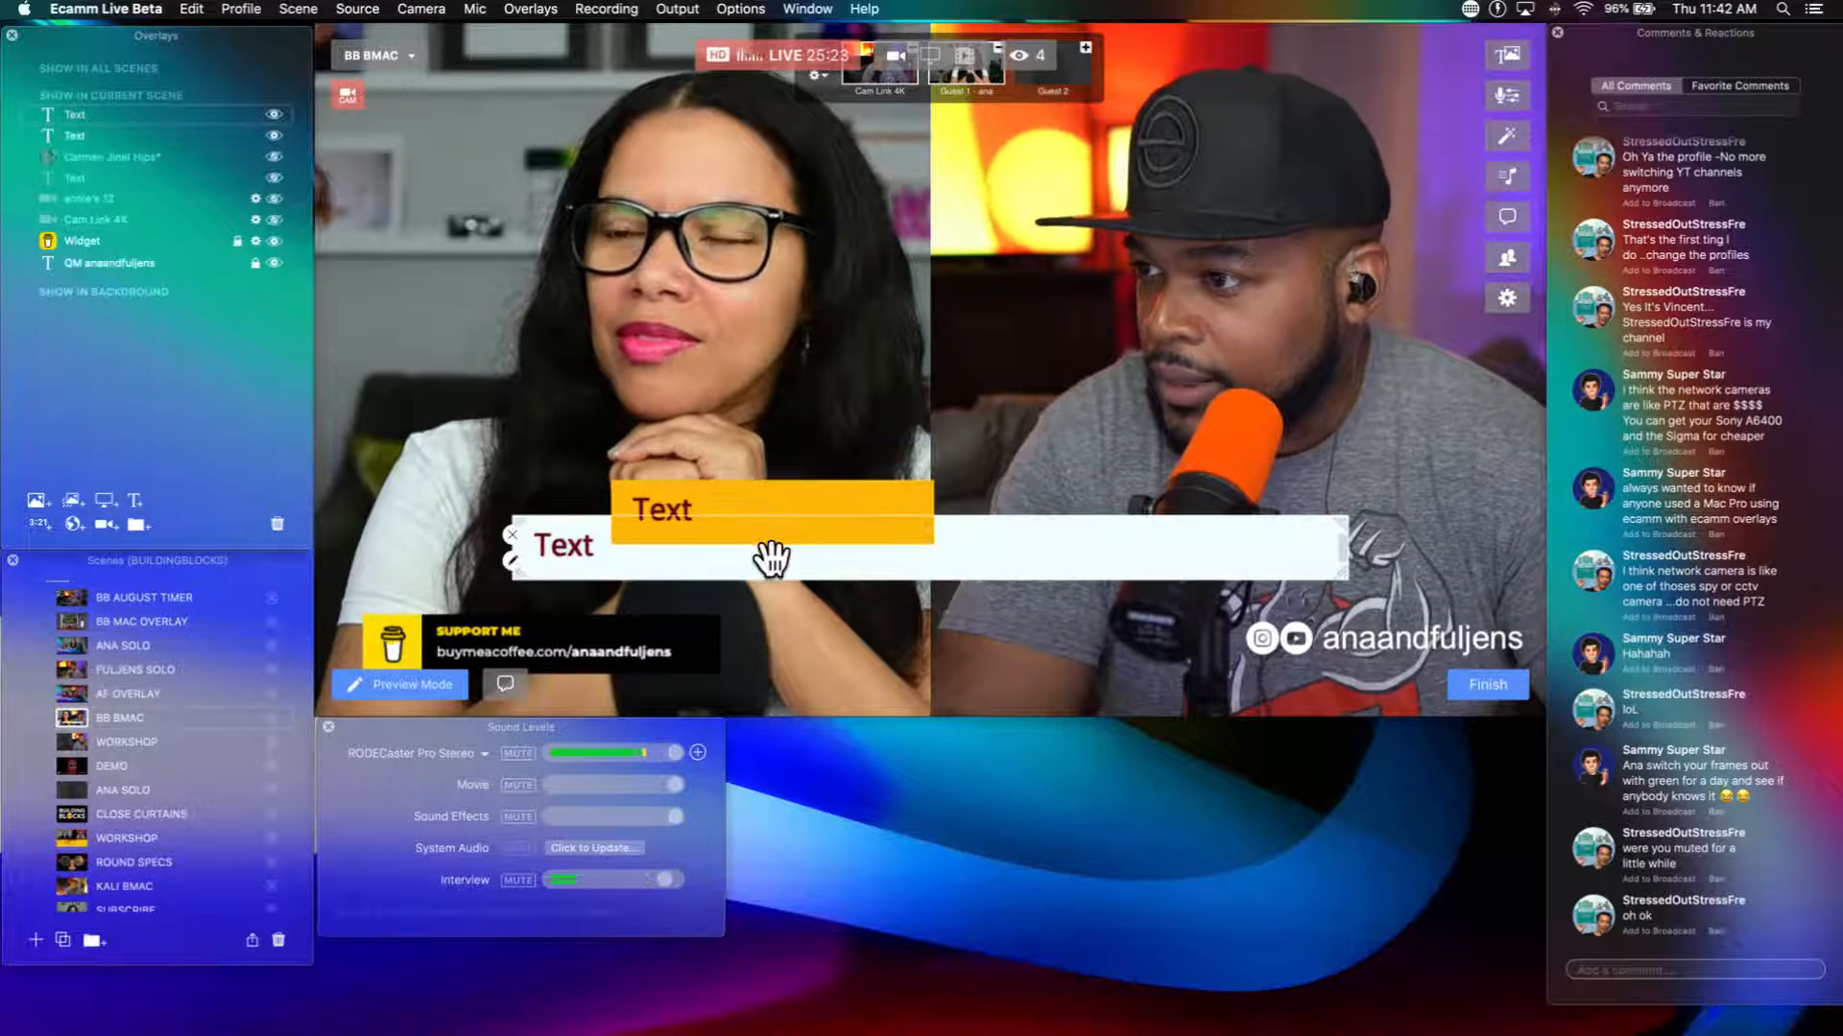
pyautogui.moveTo(771, 556); pyautogui.dragTo(788, 561)
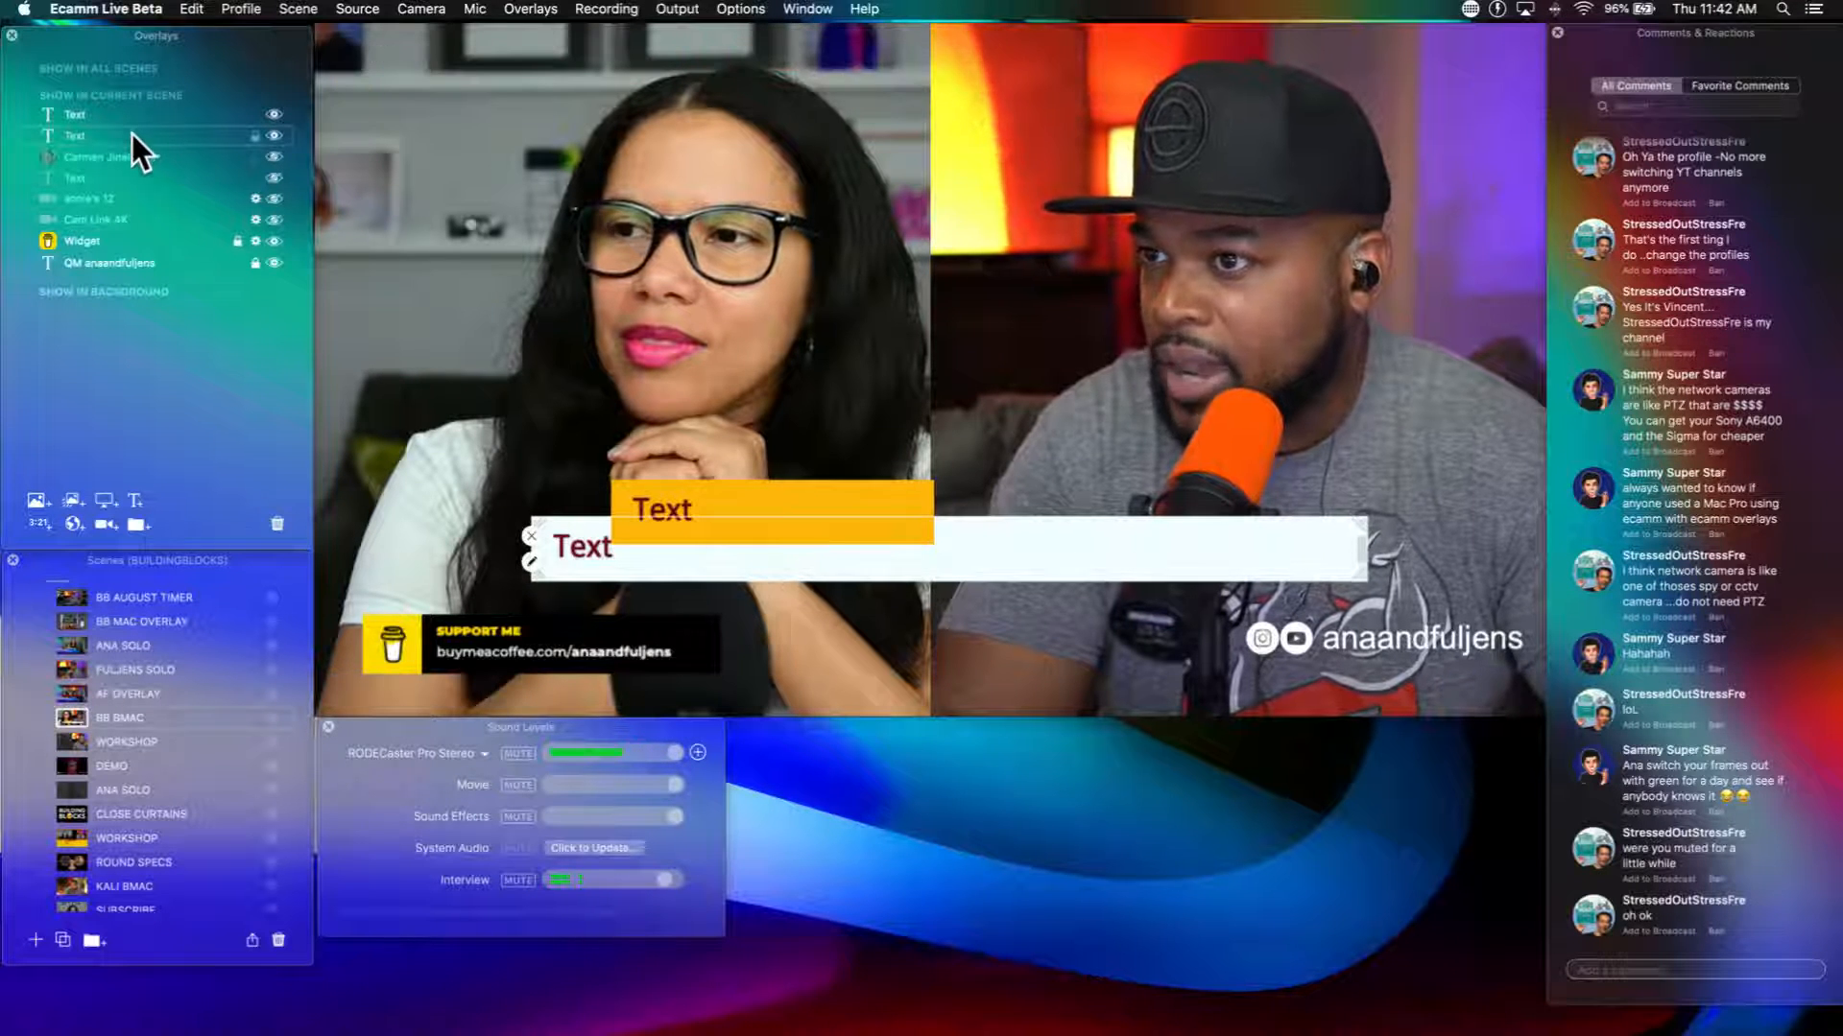
pyautogui.moveTo(131, 135); pyautogui.dragTo(135, 101)
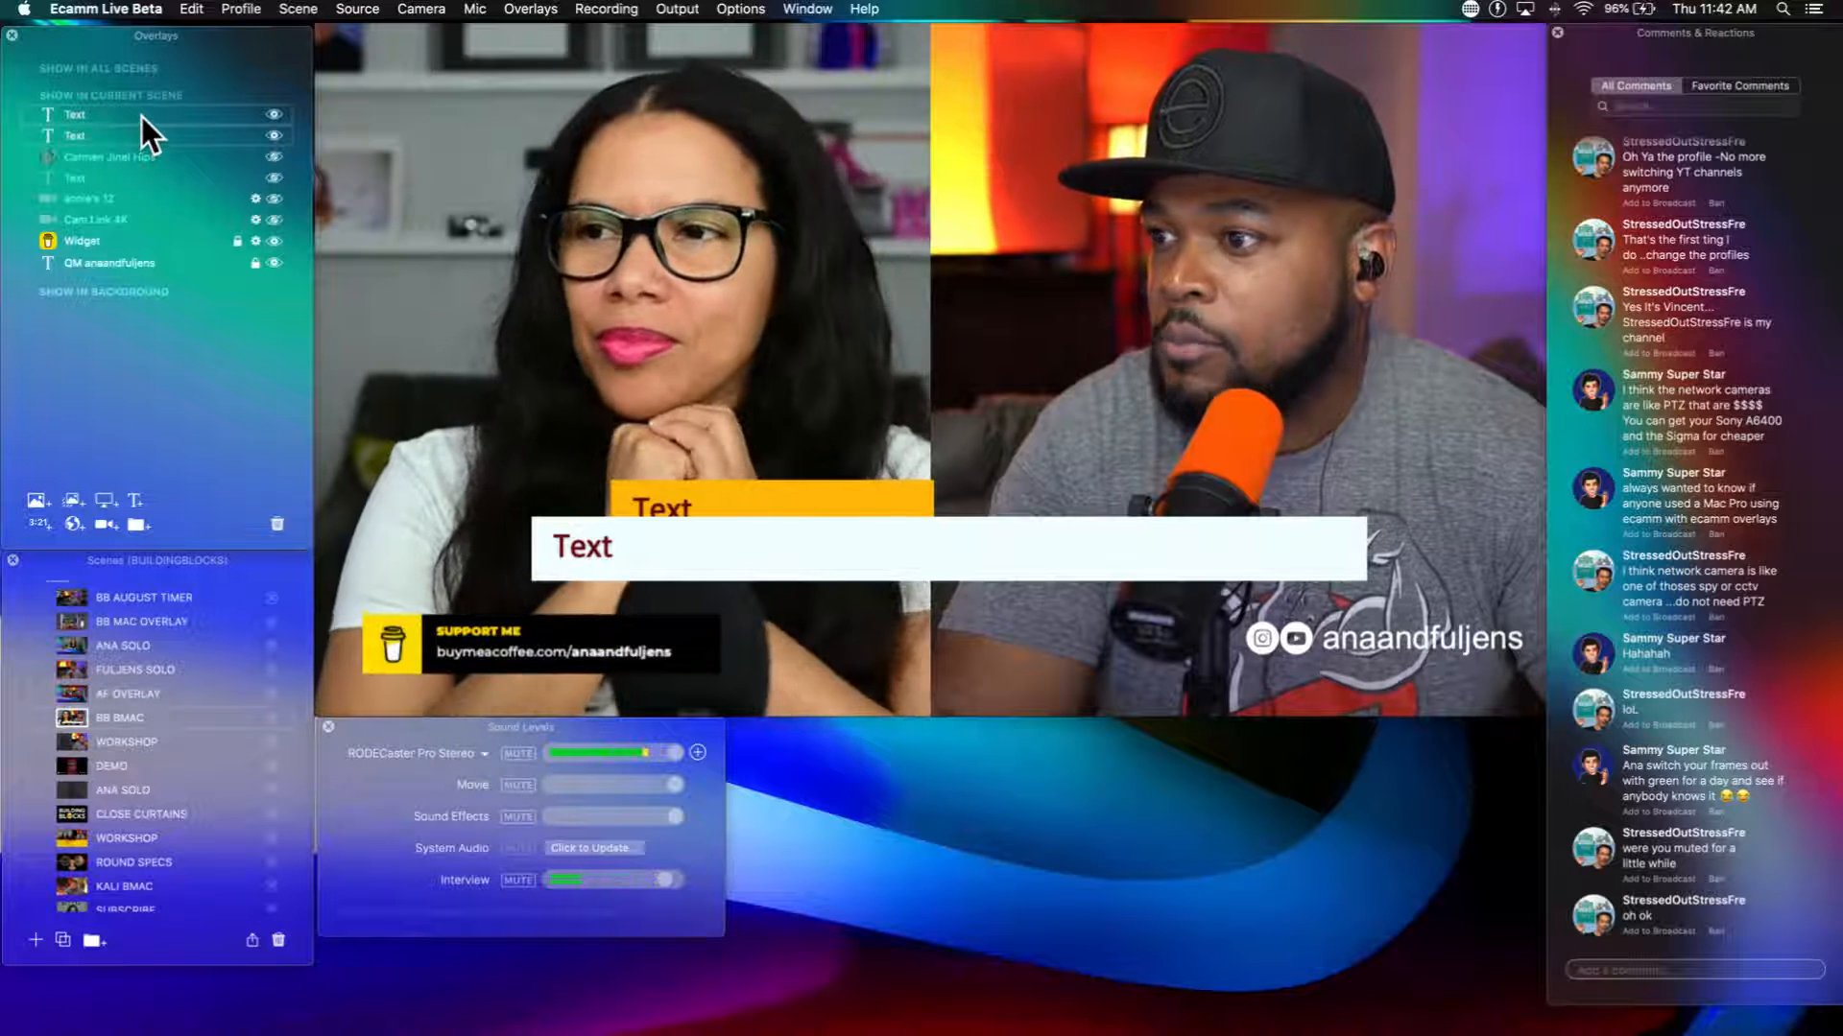
pyautogui.rightClick(754, 511)
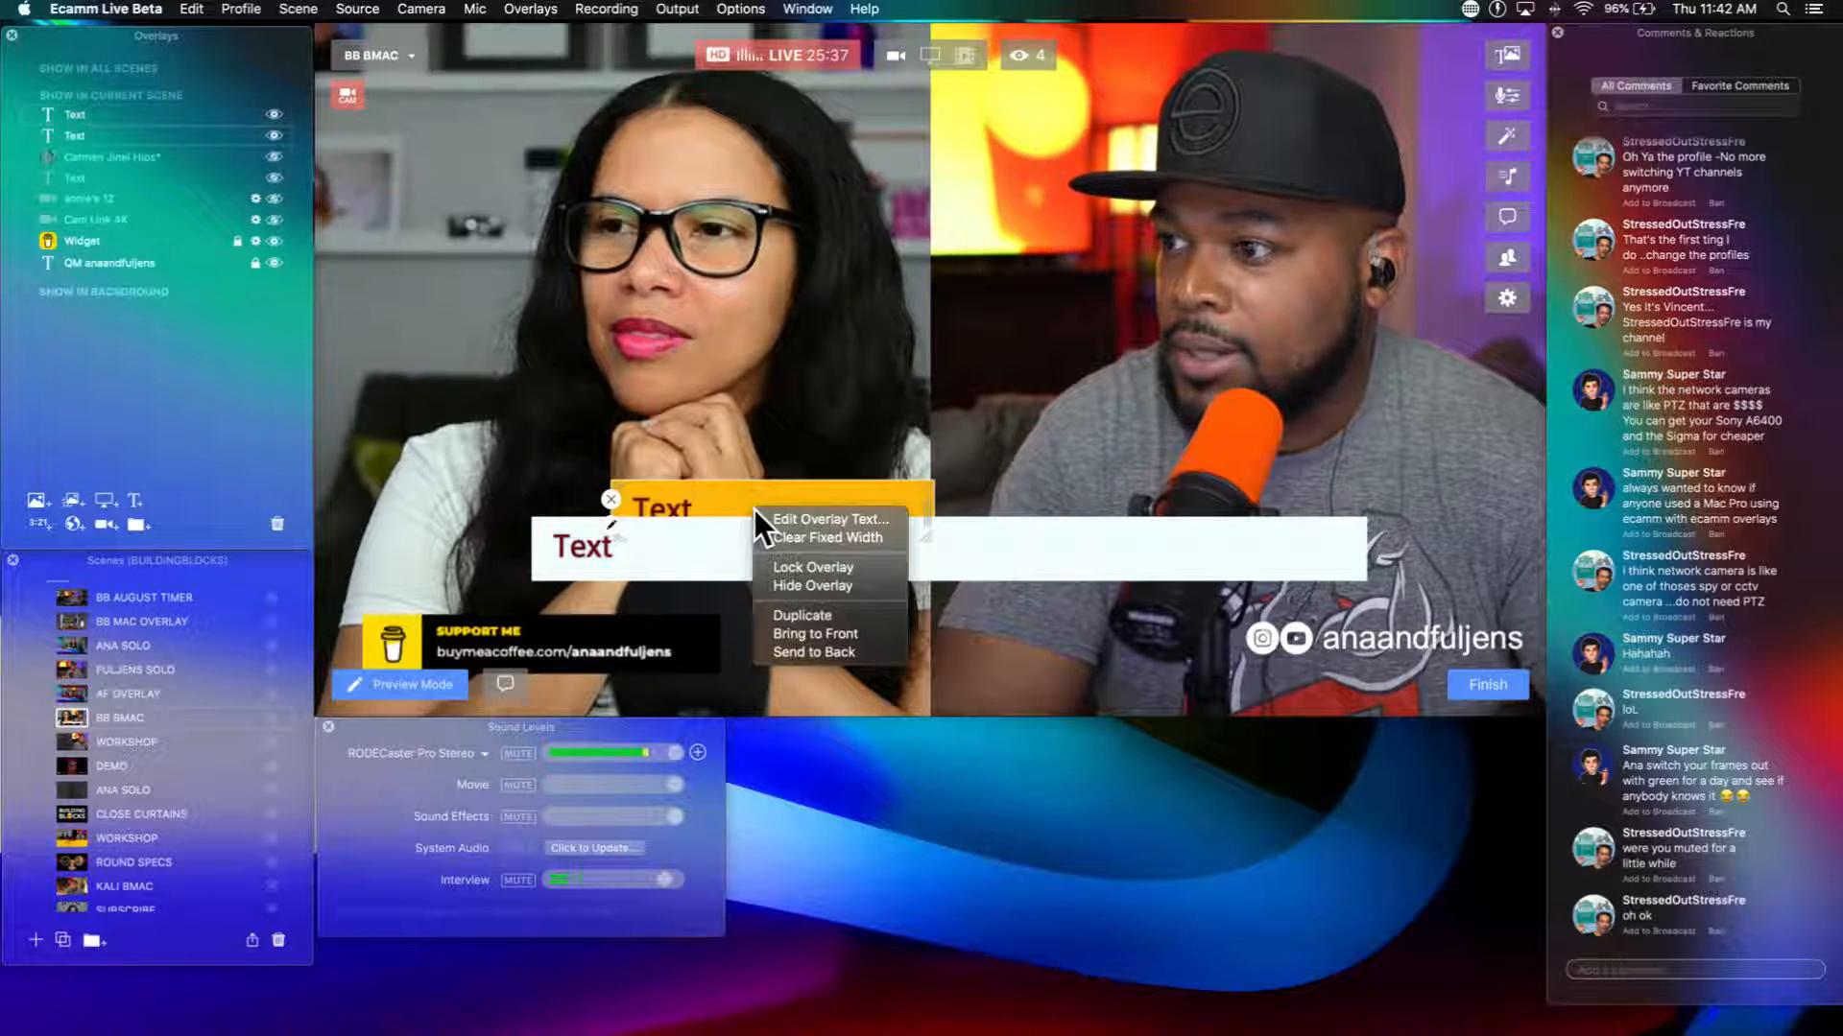
pyautogui.click(785, 630)
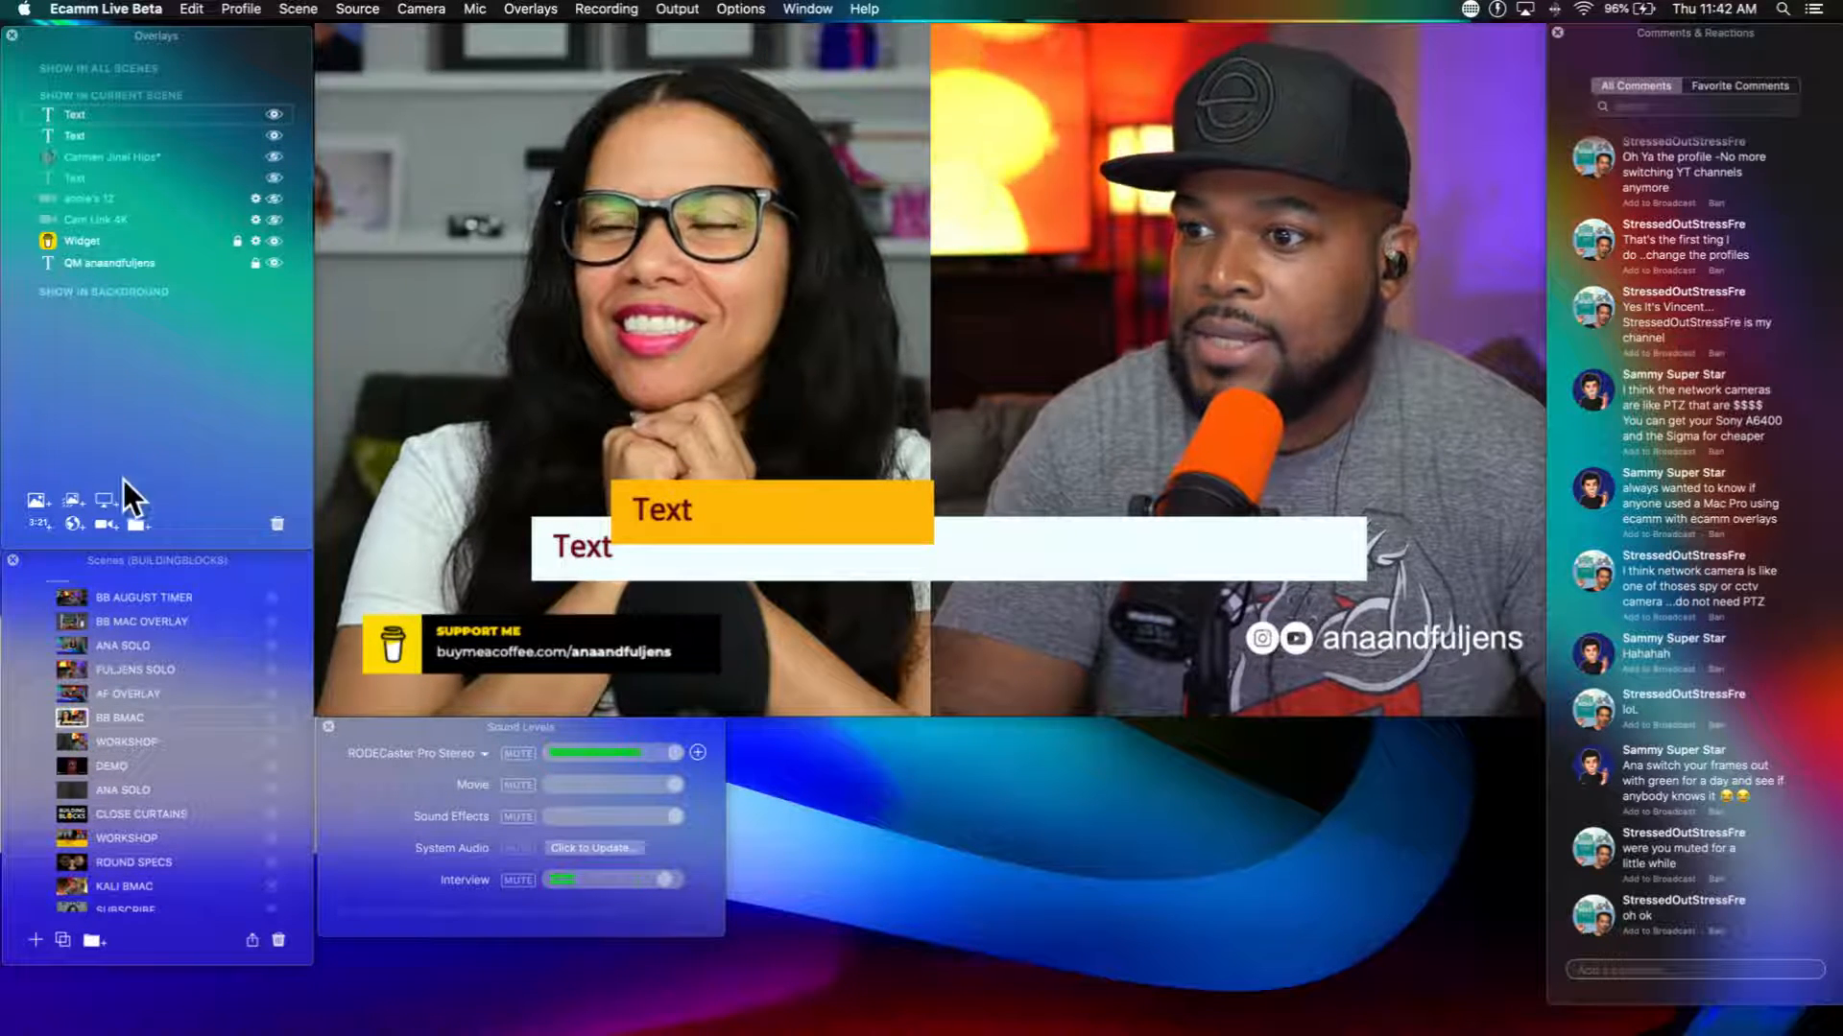
# Step: Create a new overlay group, put both text bars in it and link the group
pyautogui.click(134, 524)
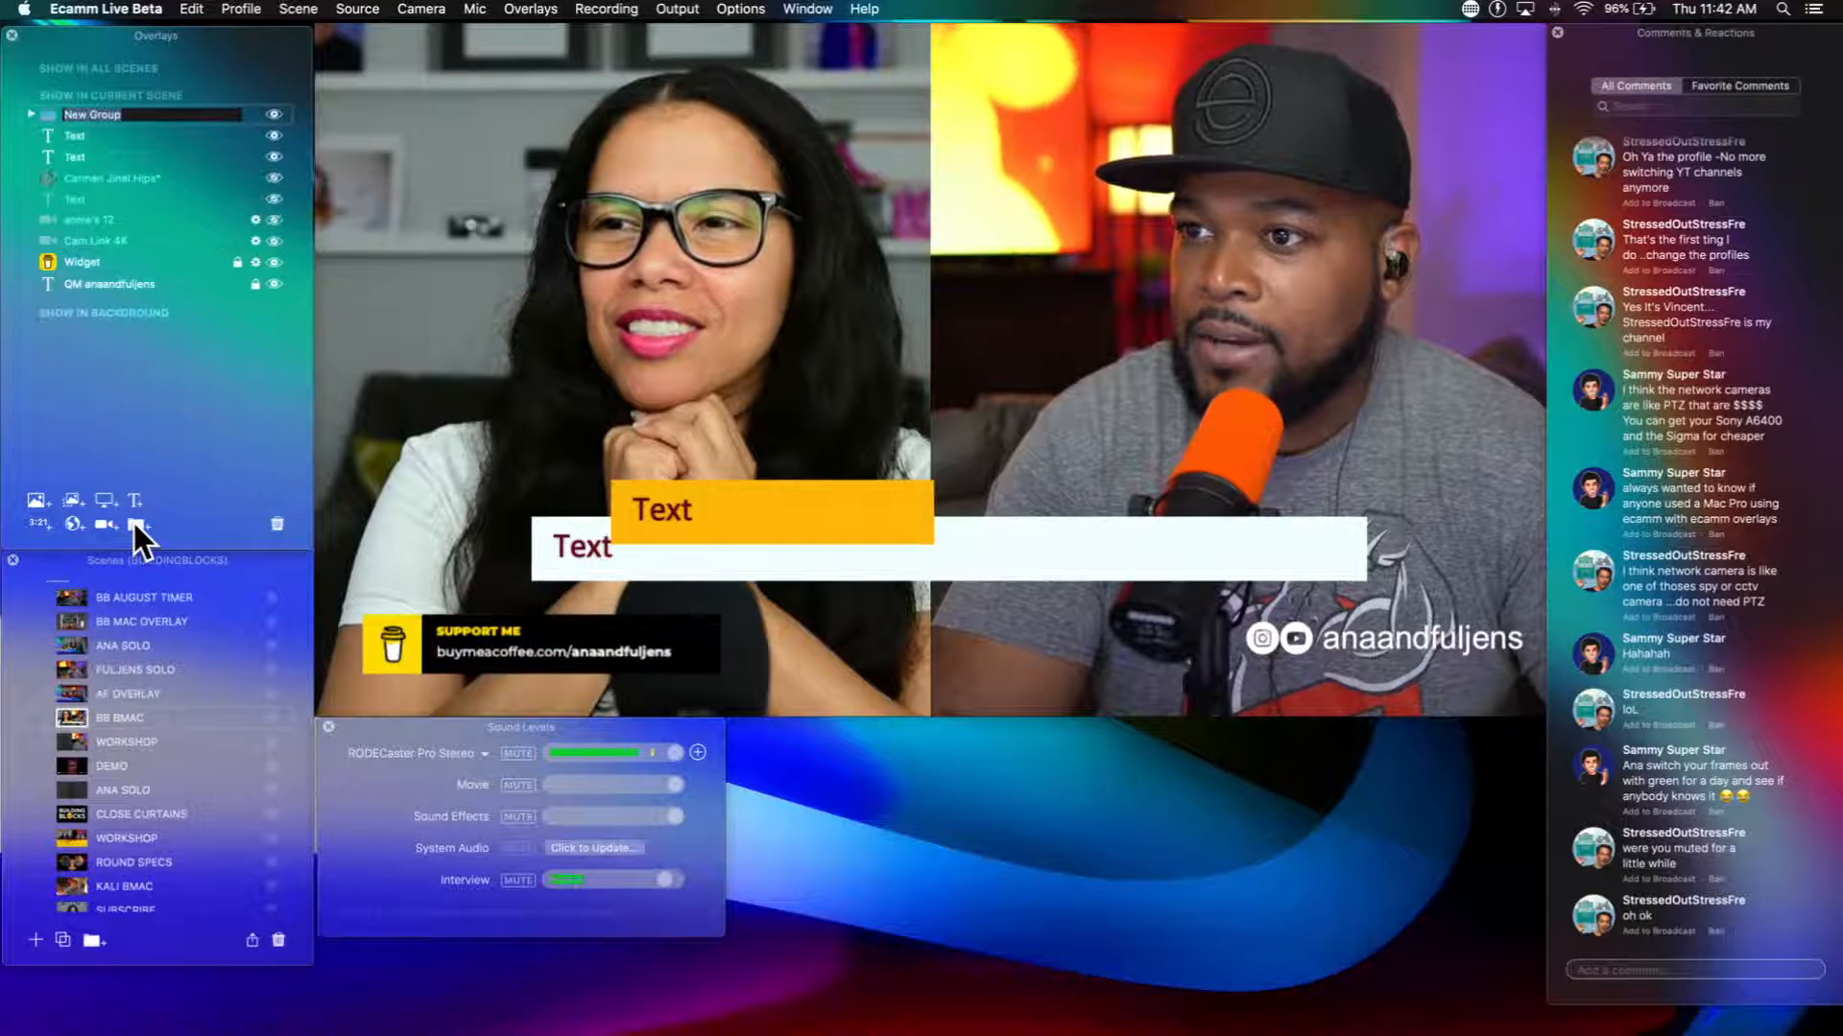
pyautogui.moveTo(89, 131); pyautogui.dragTo(215, 121)
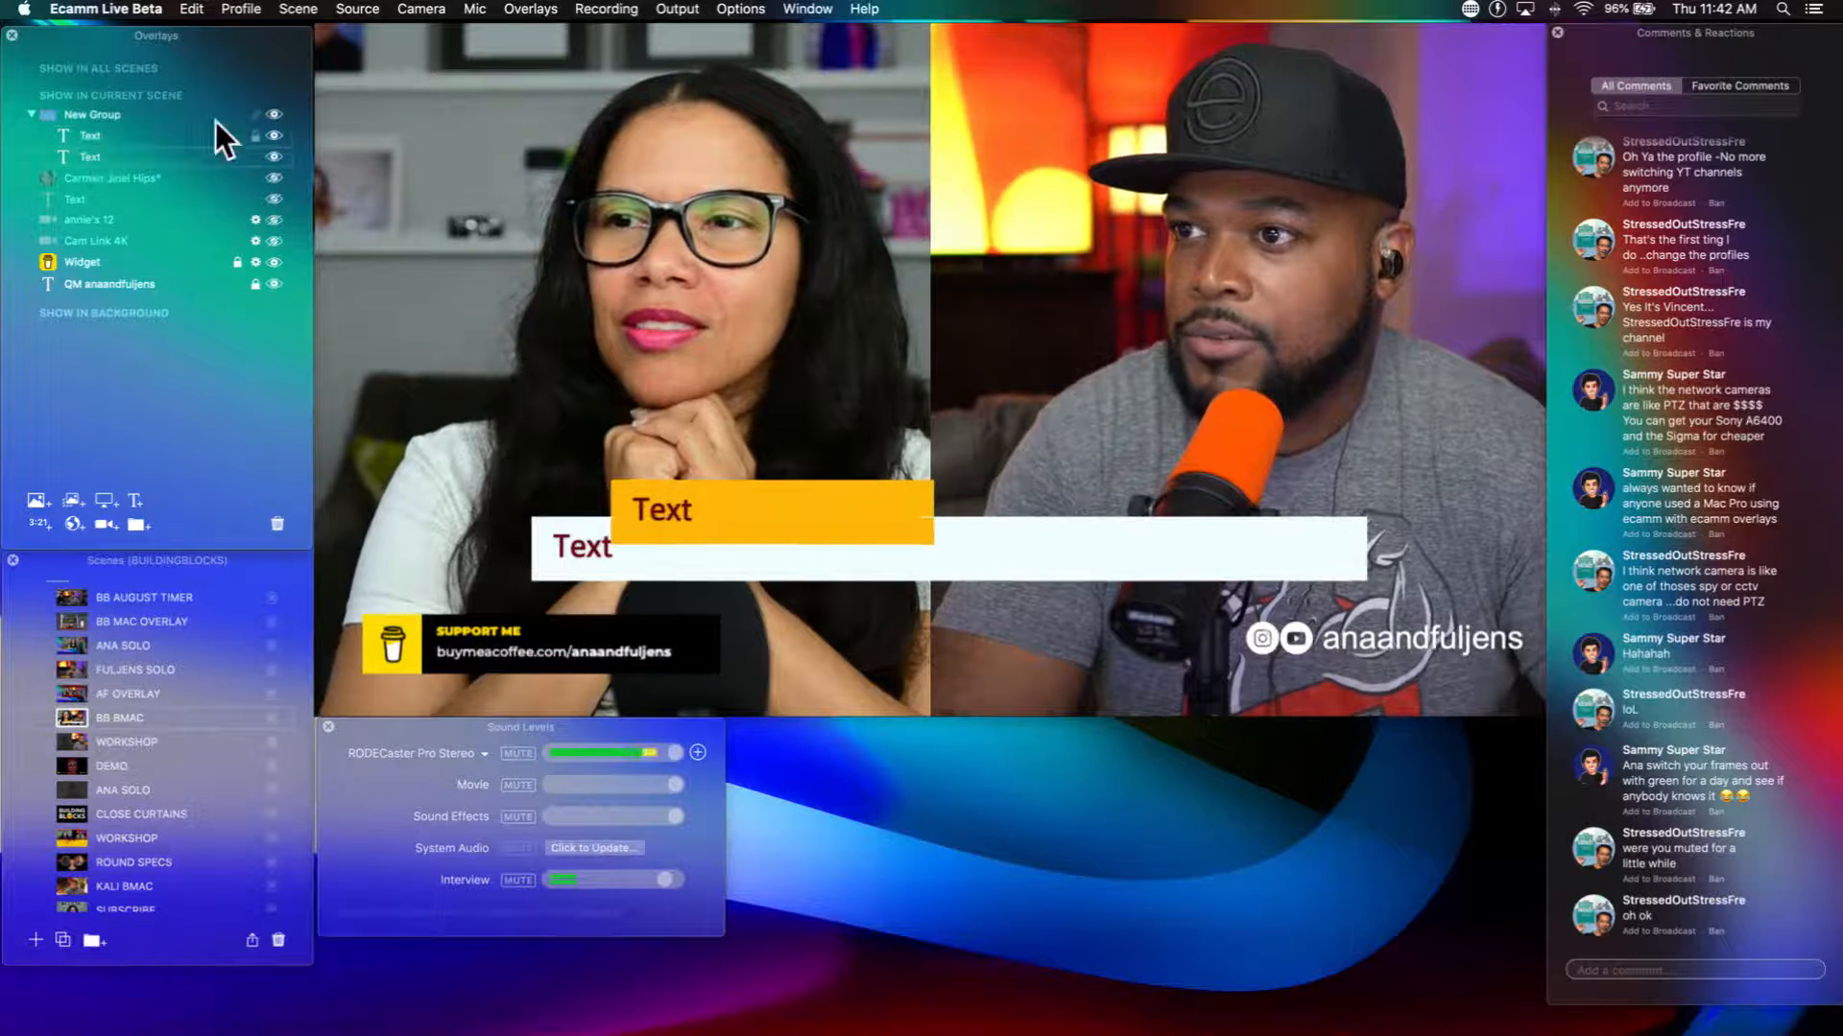
pyautogui.click(251, 114)
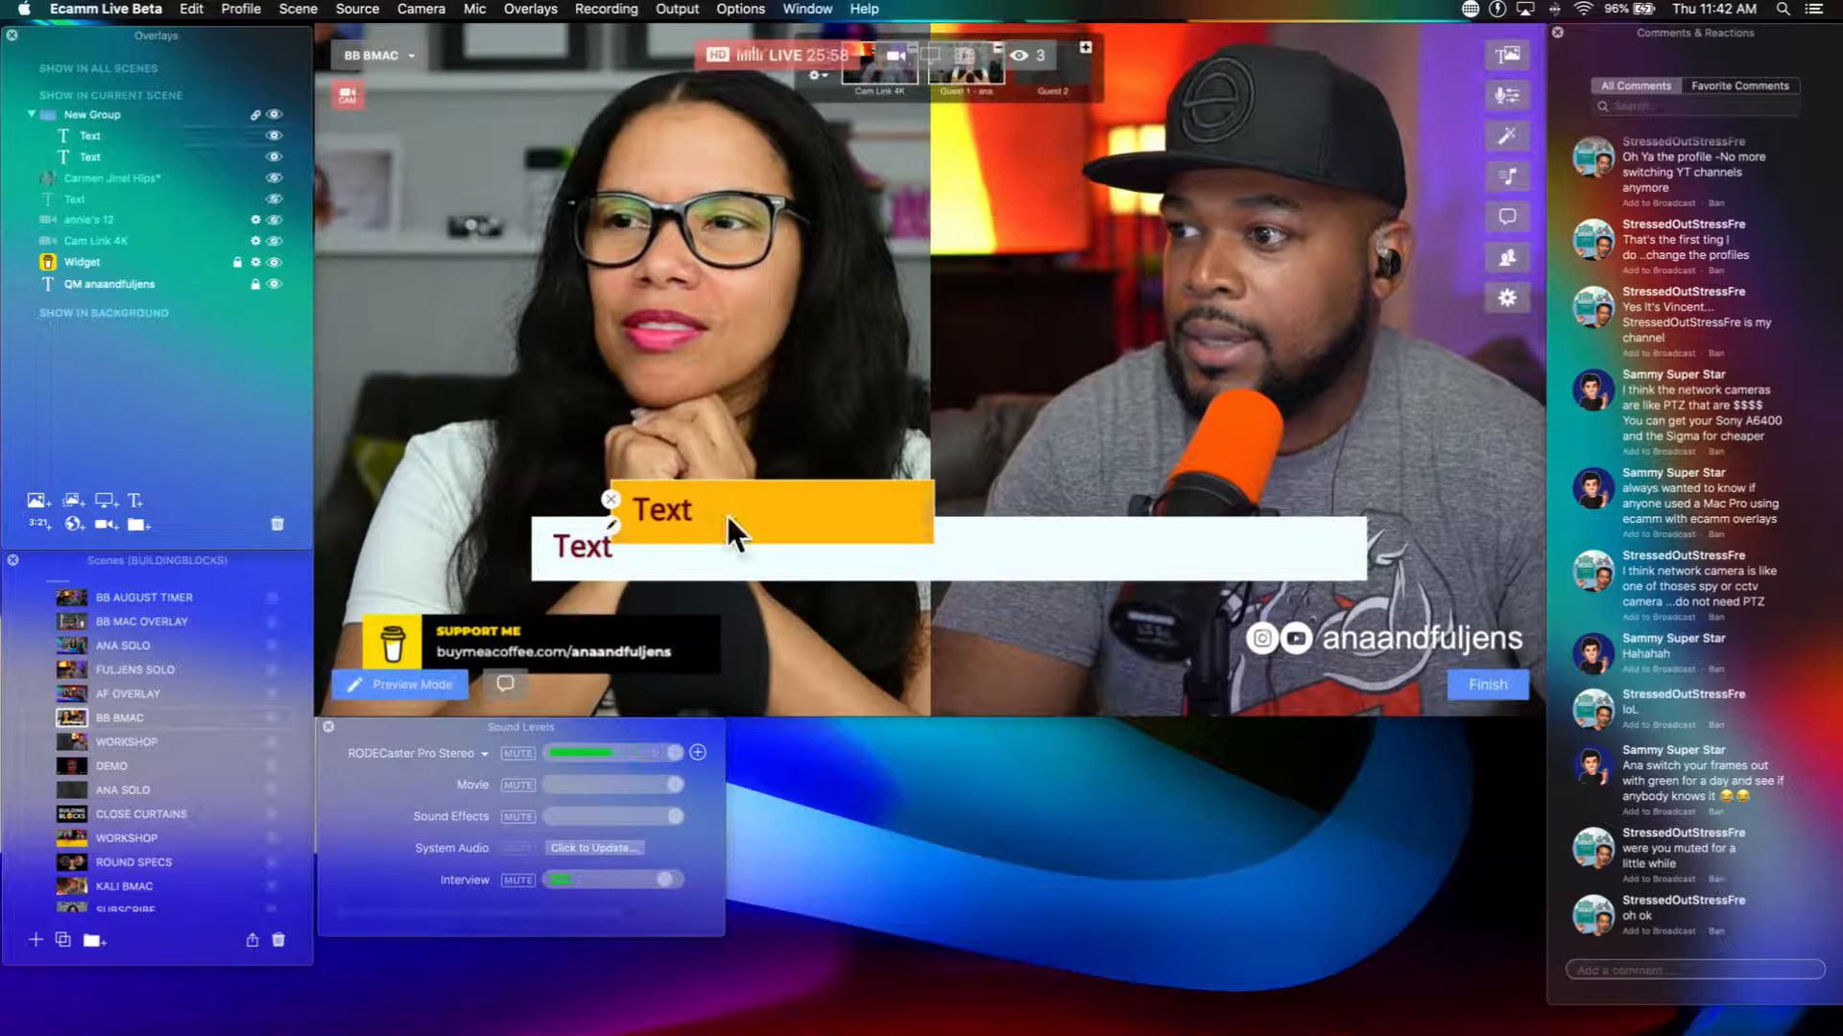
# Step: Move the linked text bars together and scale the orange bar down and back up
pyautogui.moveTo(726, 513); pyautogui.dragTo(683, 525)
pyautogui.rightClick(682, 524)
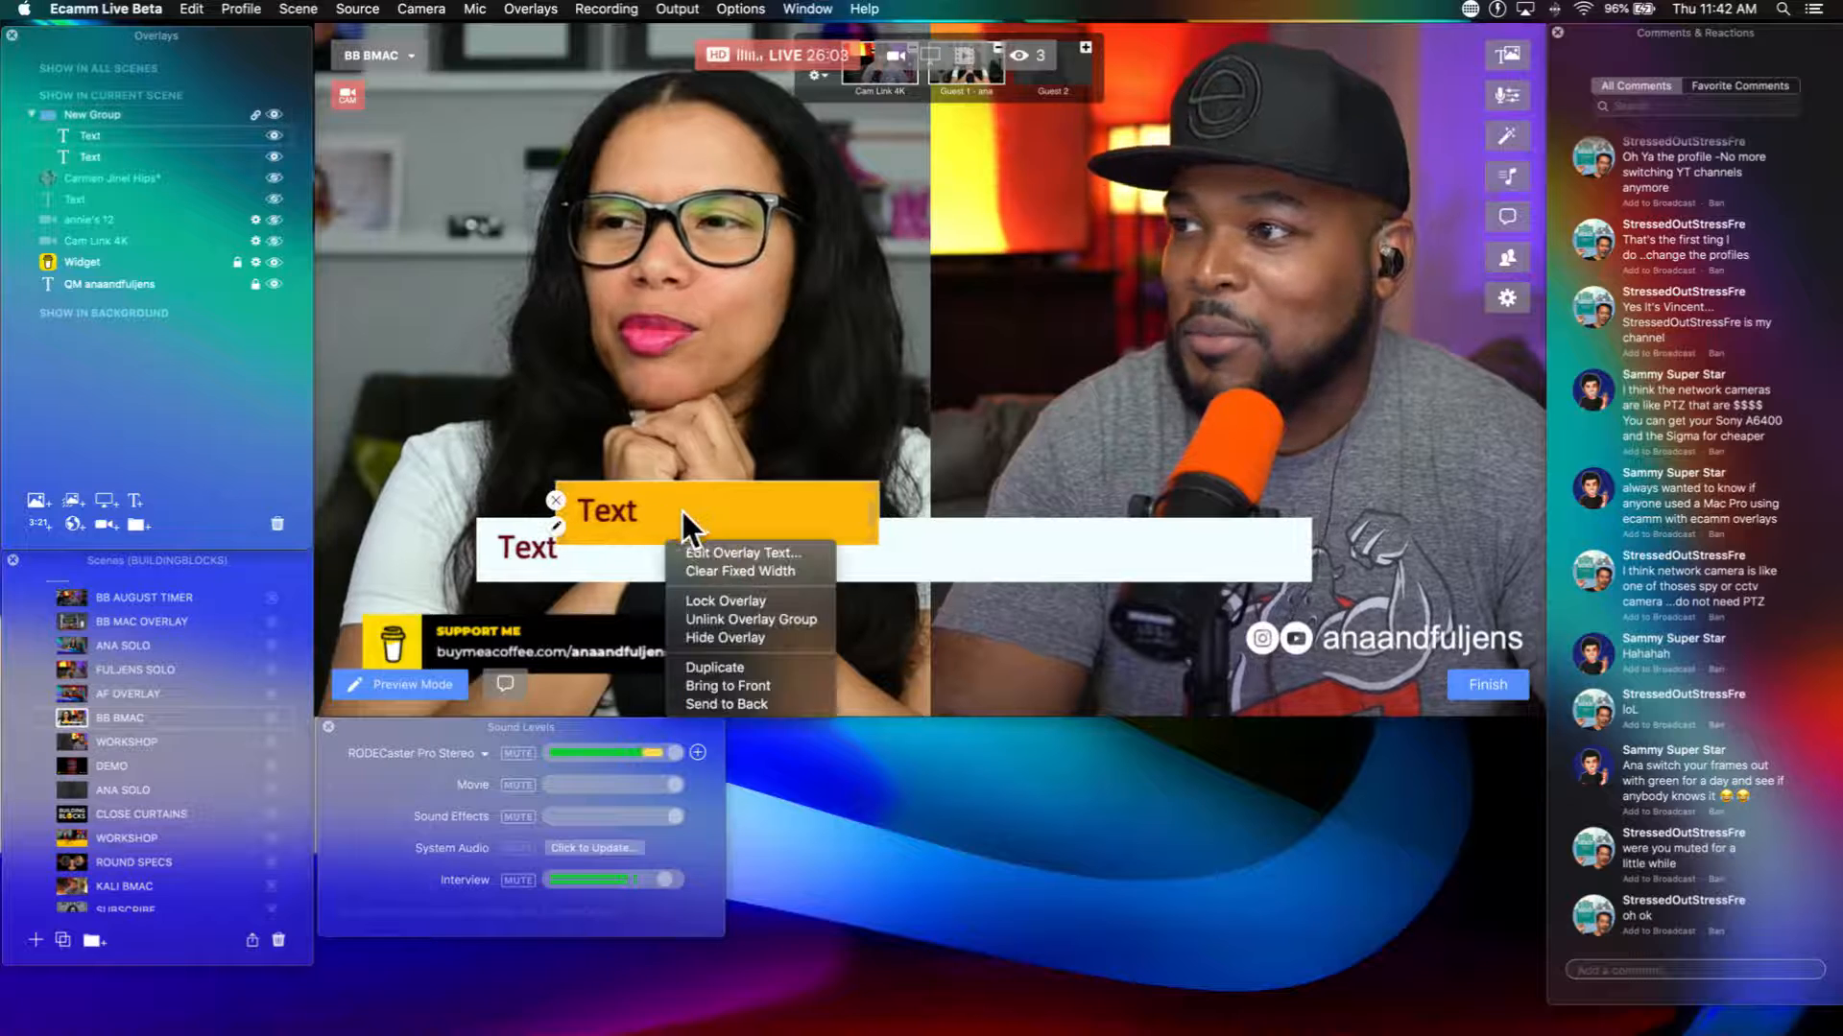
pyautogui.click(684, 517)
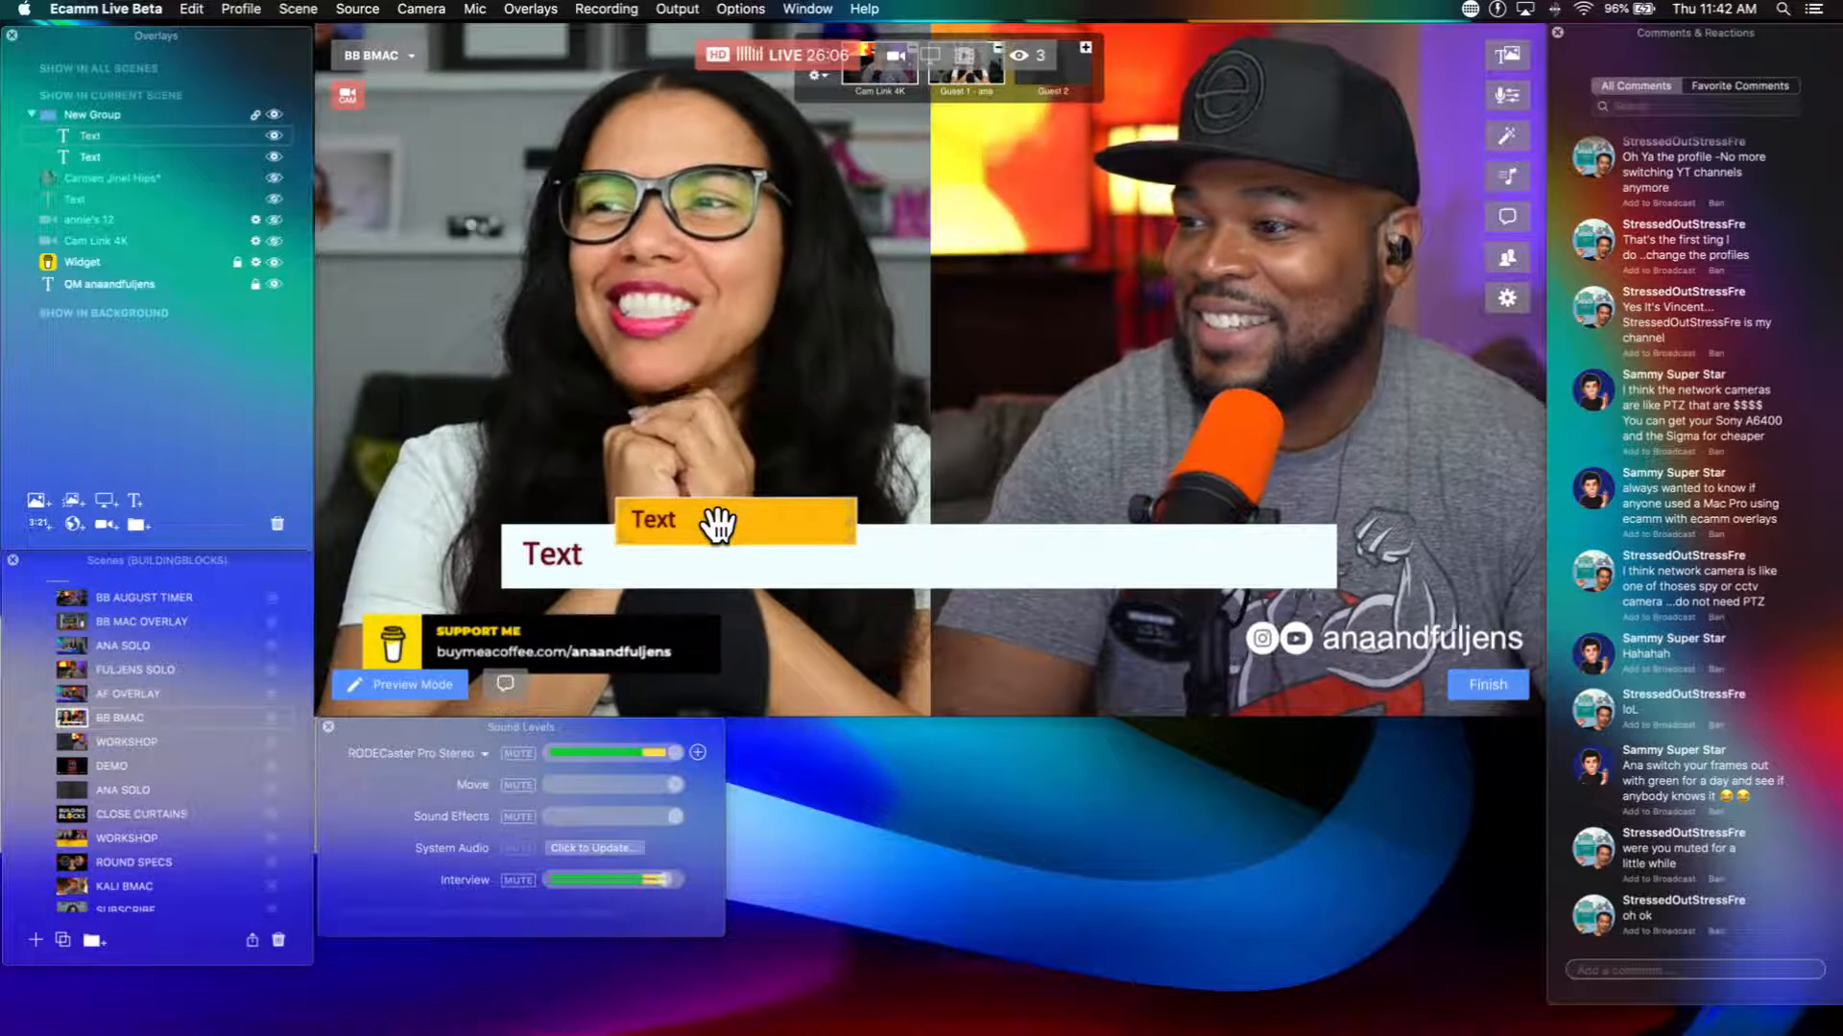
pyautogui.scroll(3, 718, 525)
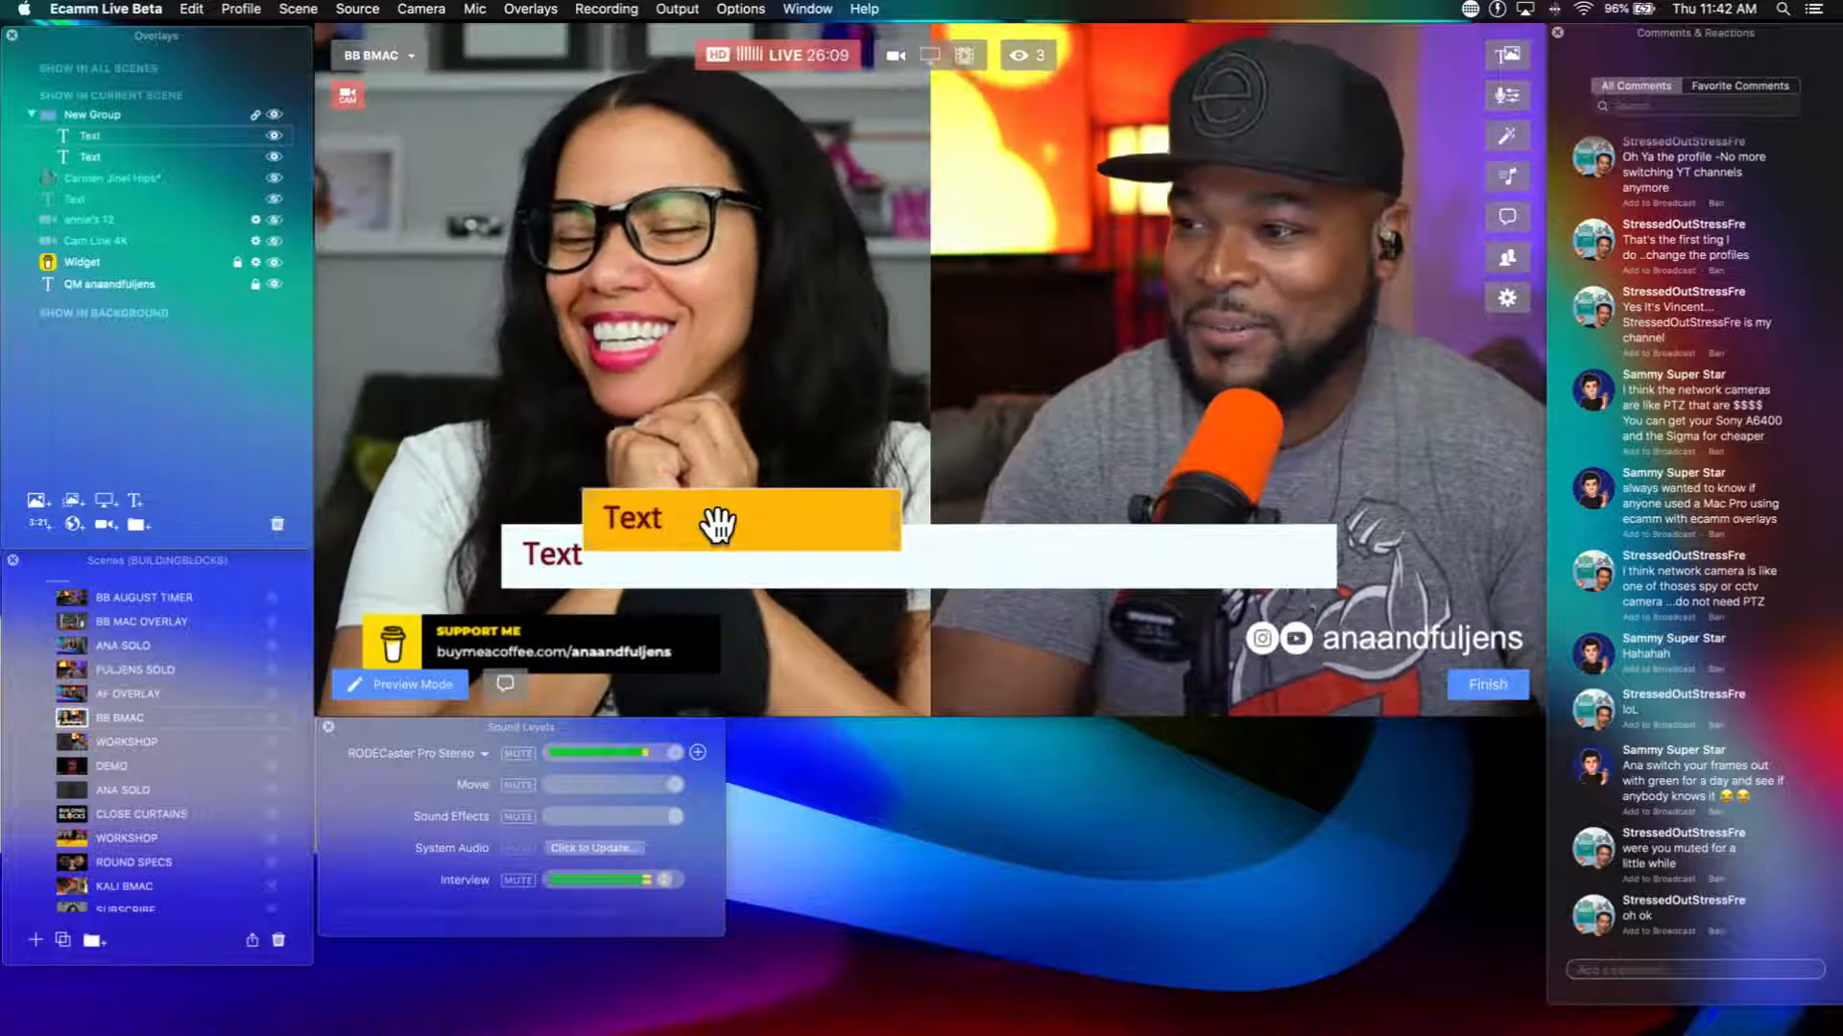
pyautogui.rightClick(726, 525)
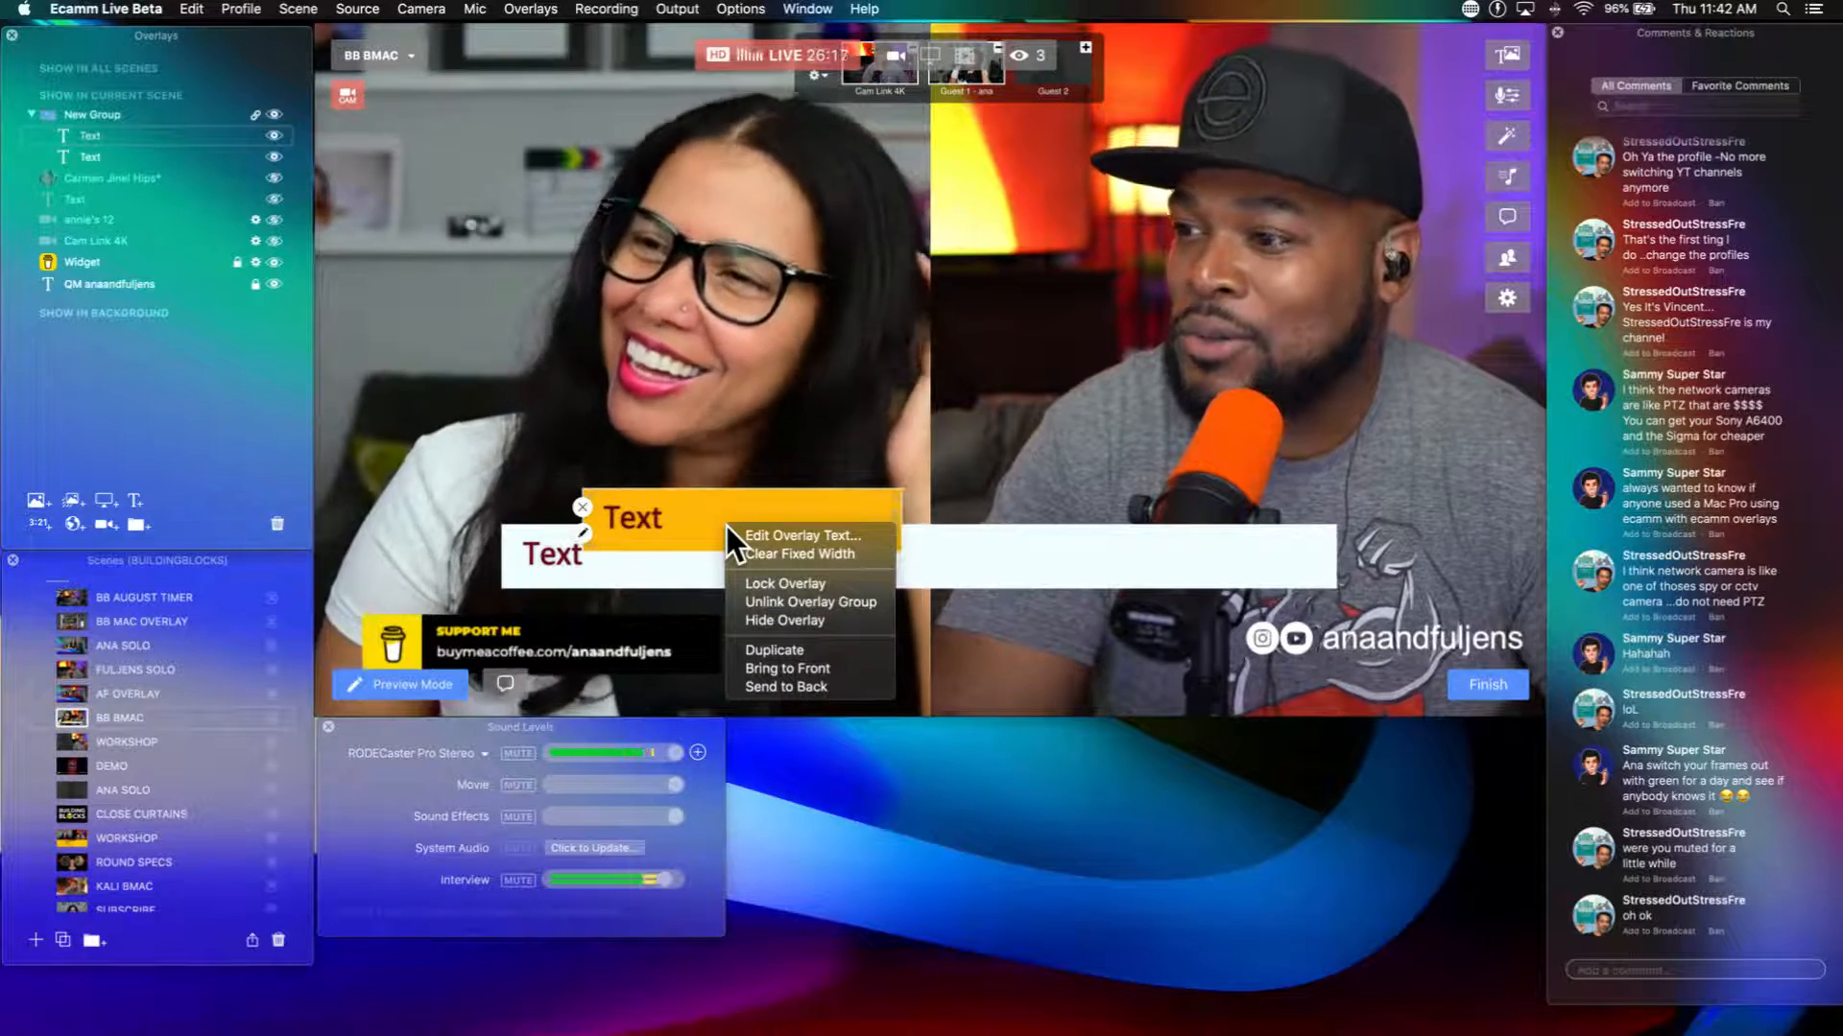
pyautogui.click(769, 583)
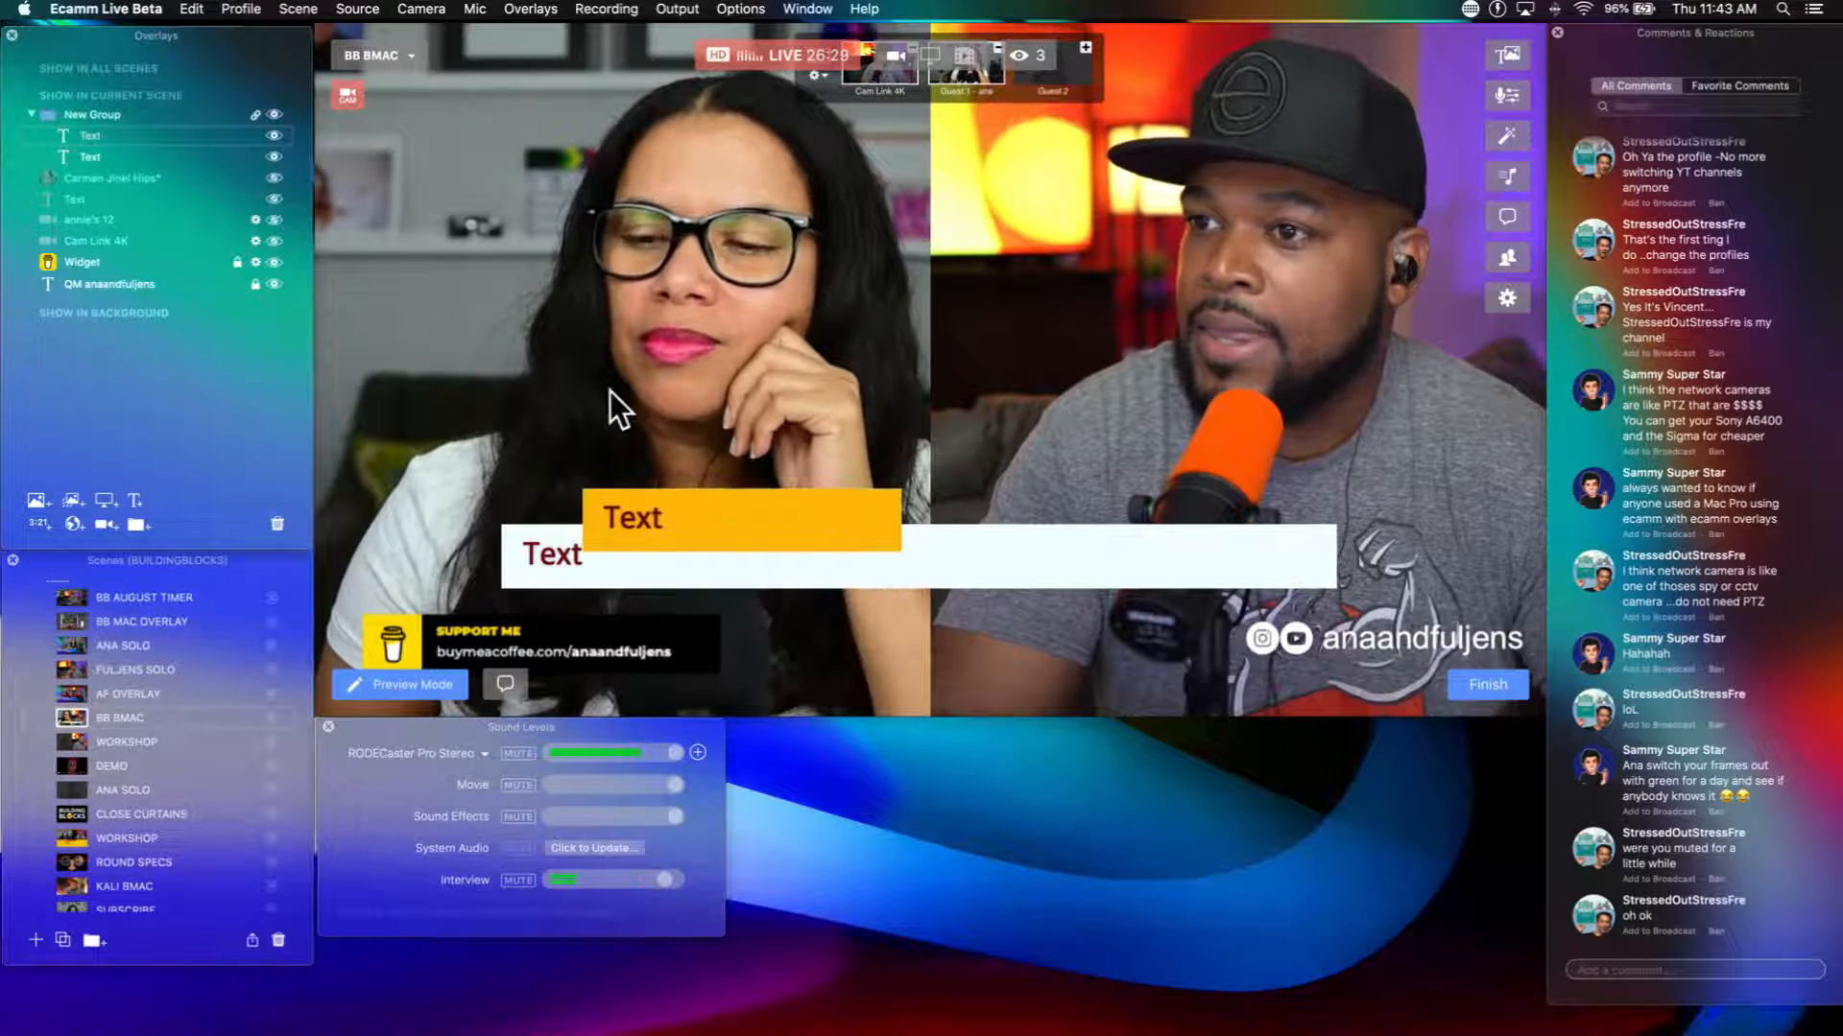
# Step: Replace the orange bar's text with the host's first name in capitals and save the overlay
pyautogui.doubleClick(127, 135)
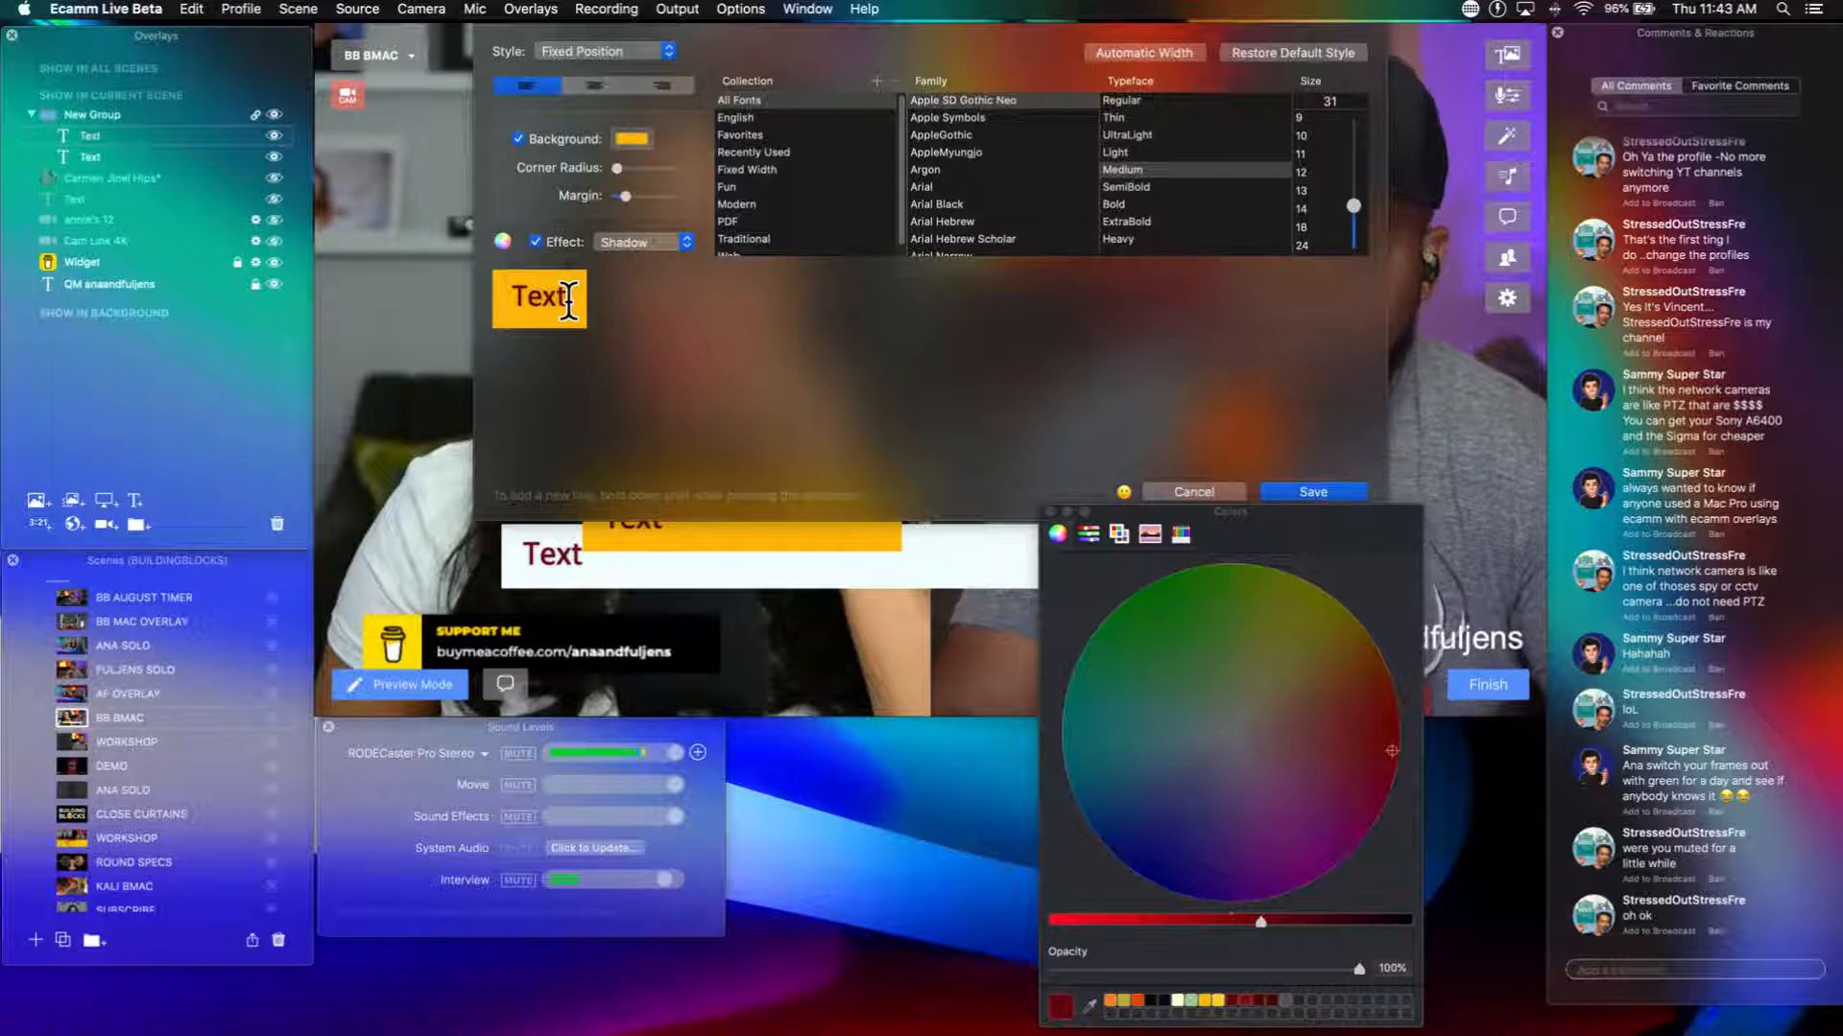
pyautogui.press('BackSpace')
pyautogui.press('BackSpace')
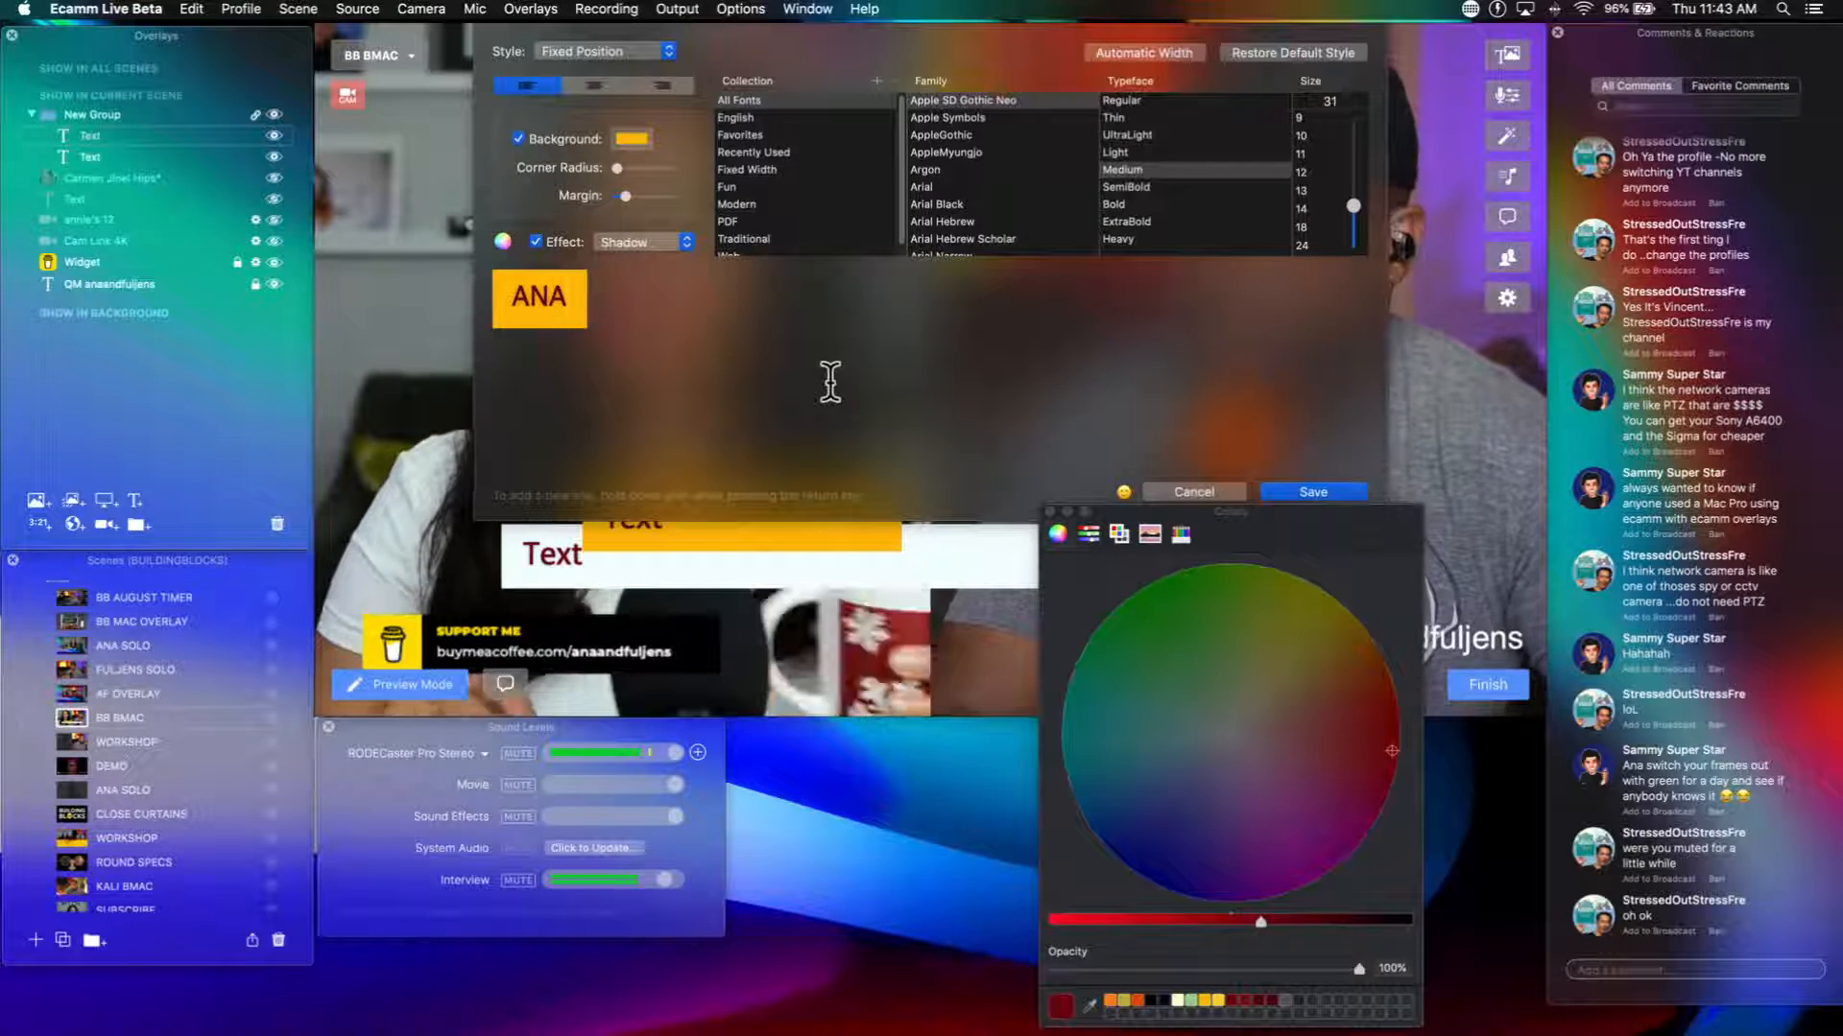
pyautogui.click(1323, 492)
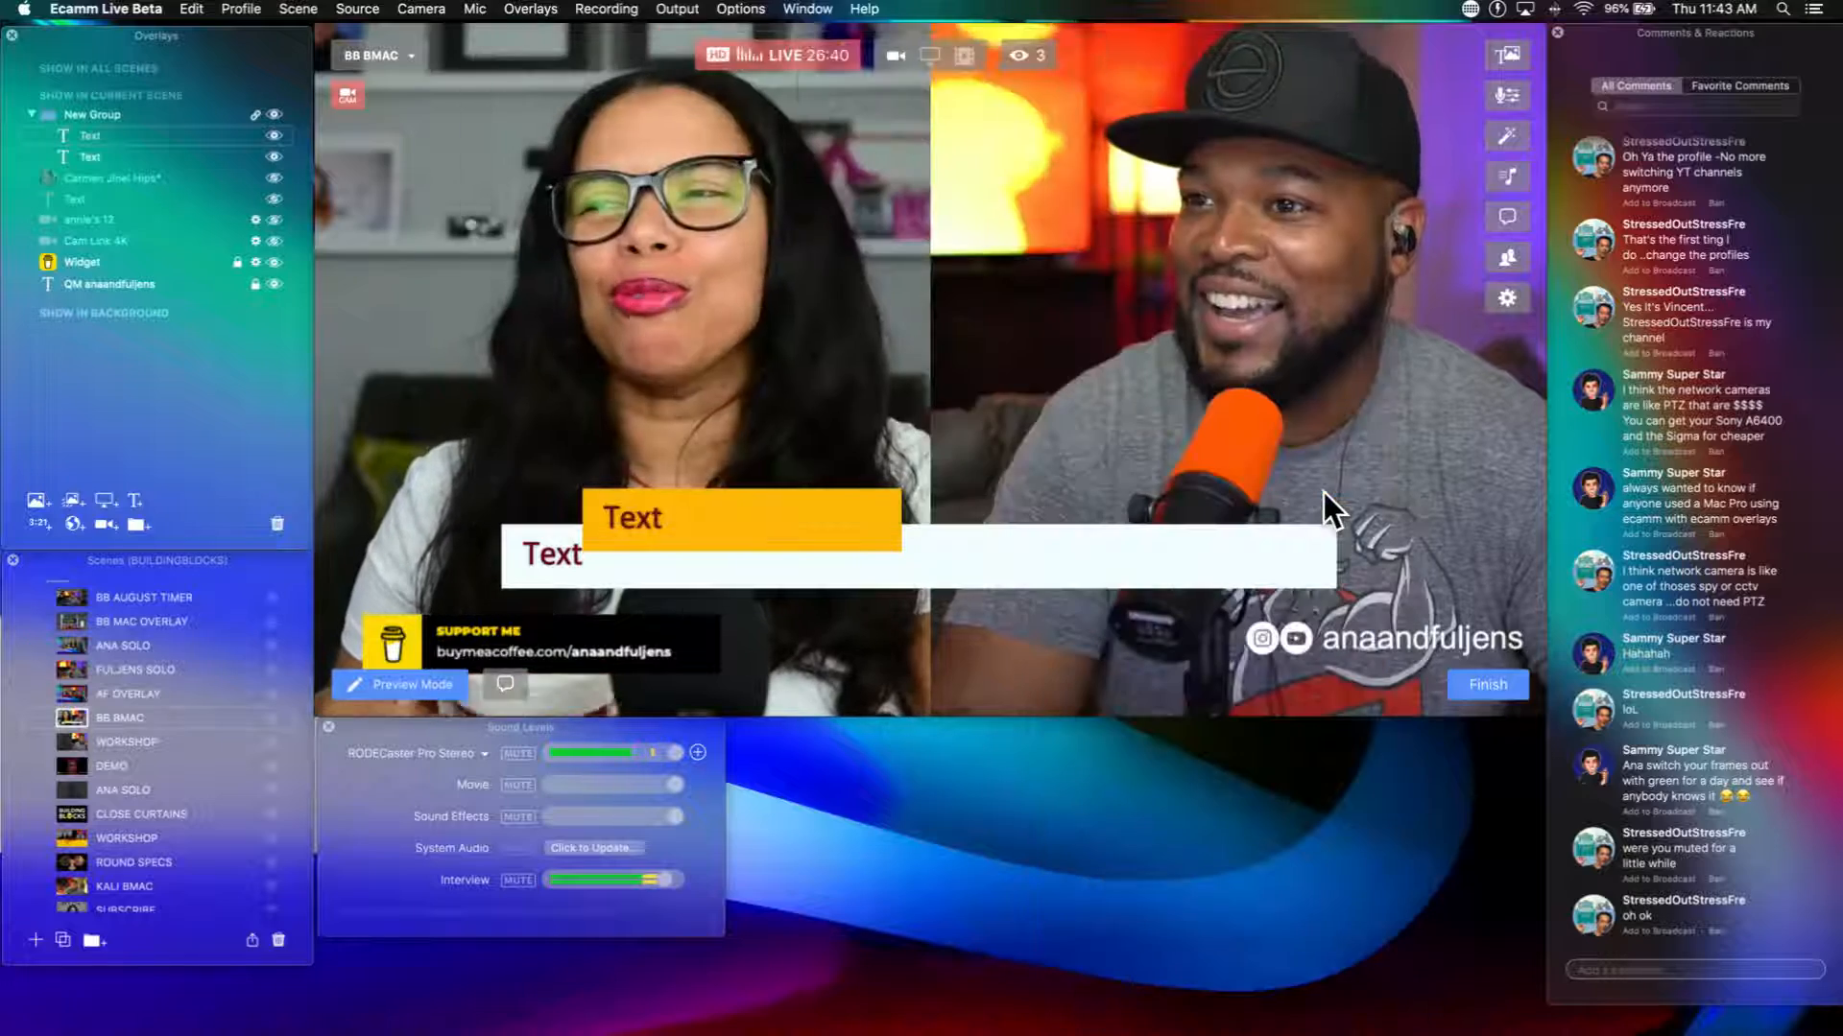
# Step: Duplicate the orange name bar within the linked group and move the whole group up and to the right
pyautogui.moveTo(125, 134)
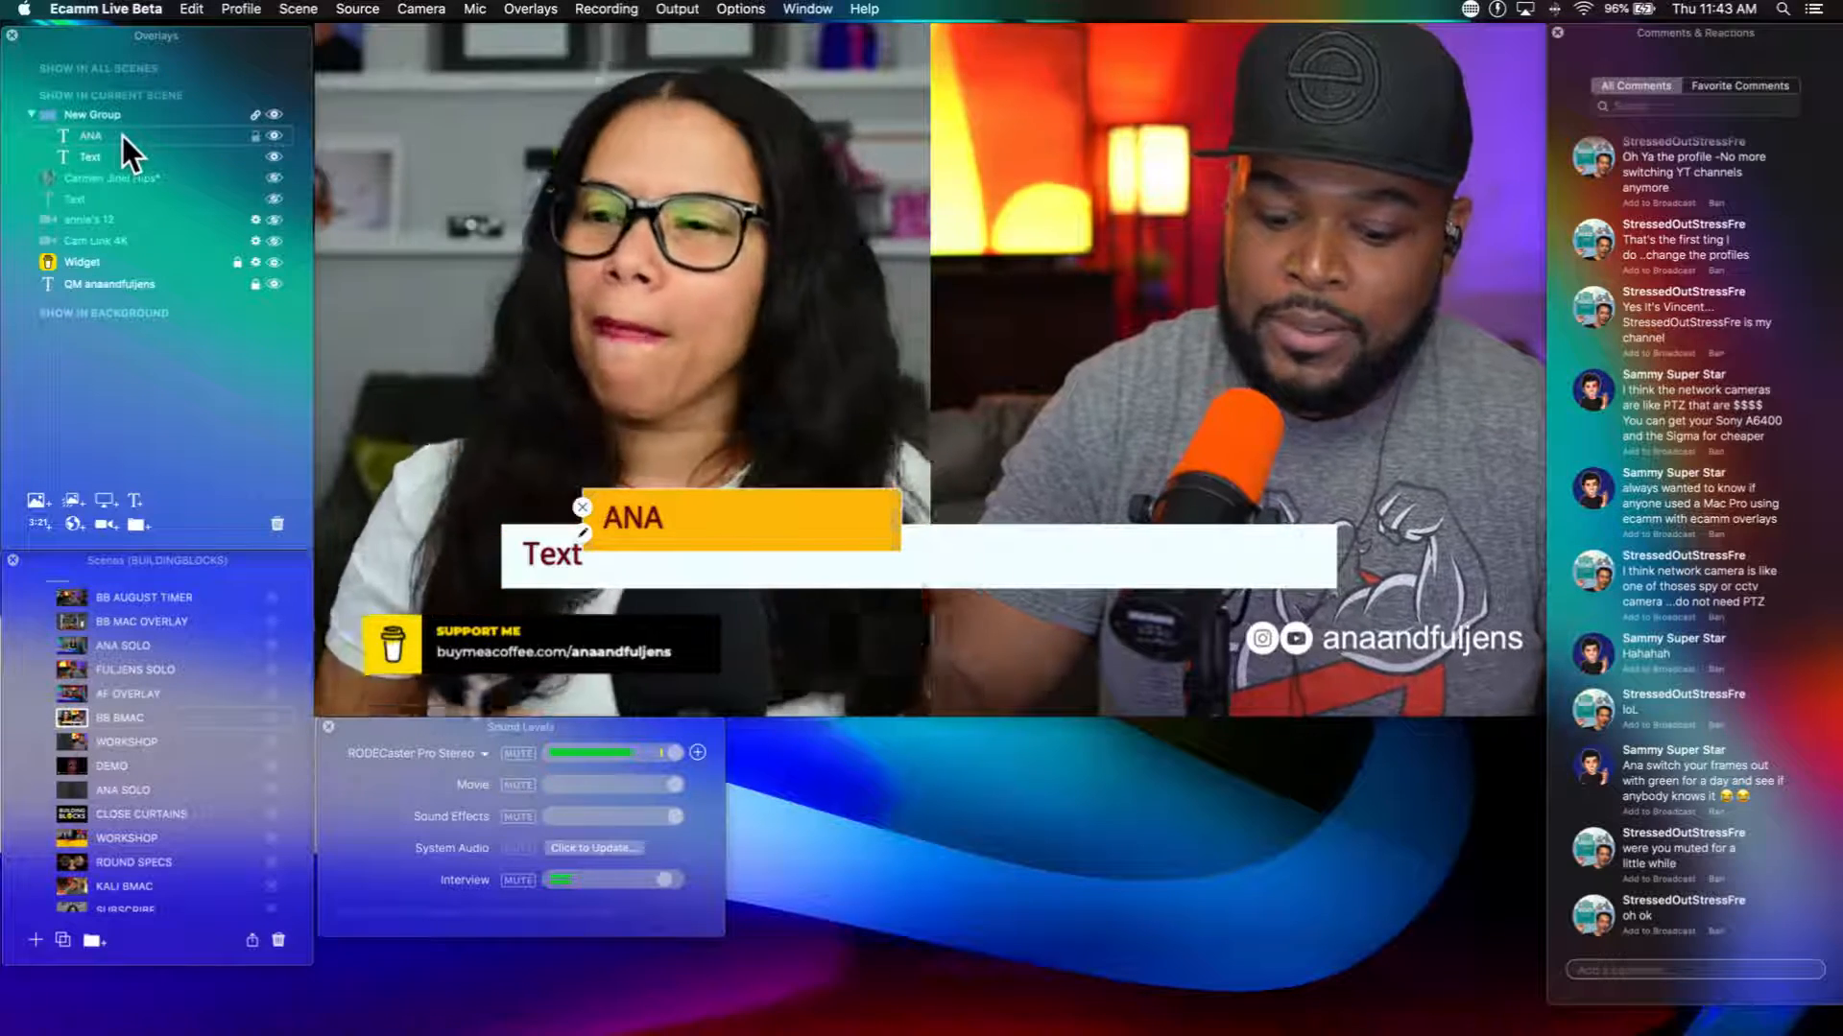
pyautogui.moveTo(123, 136); pyautogui.dragTo(119, 147)
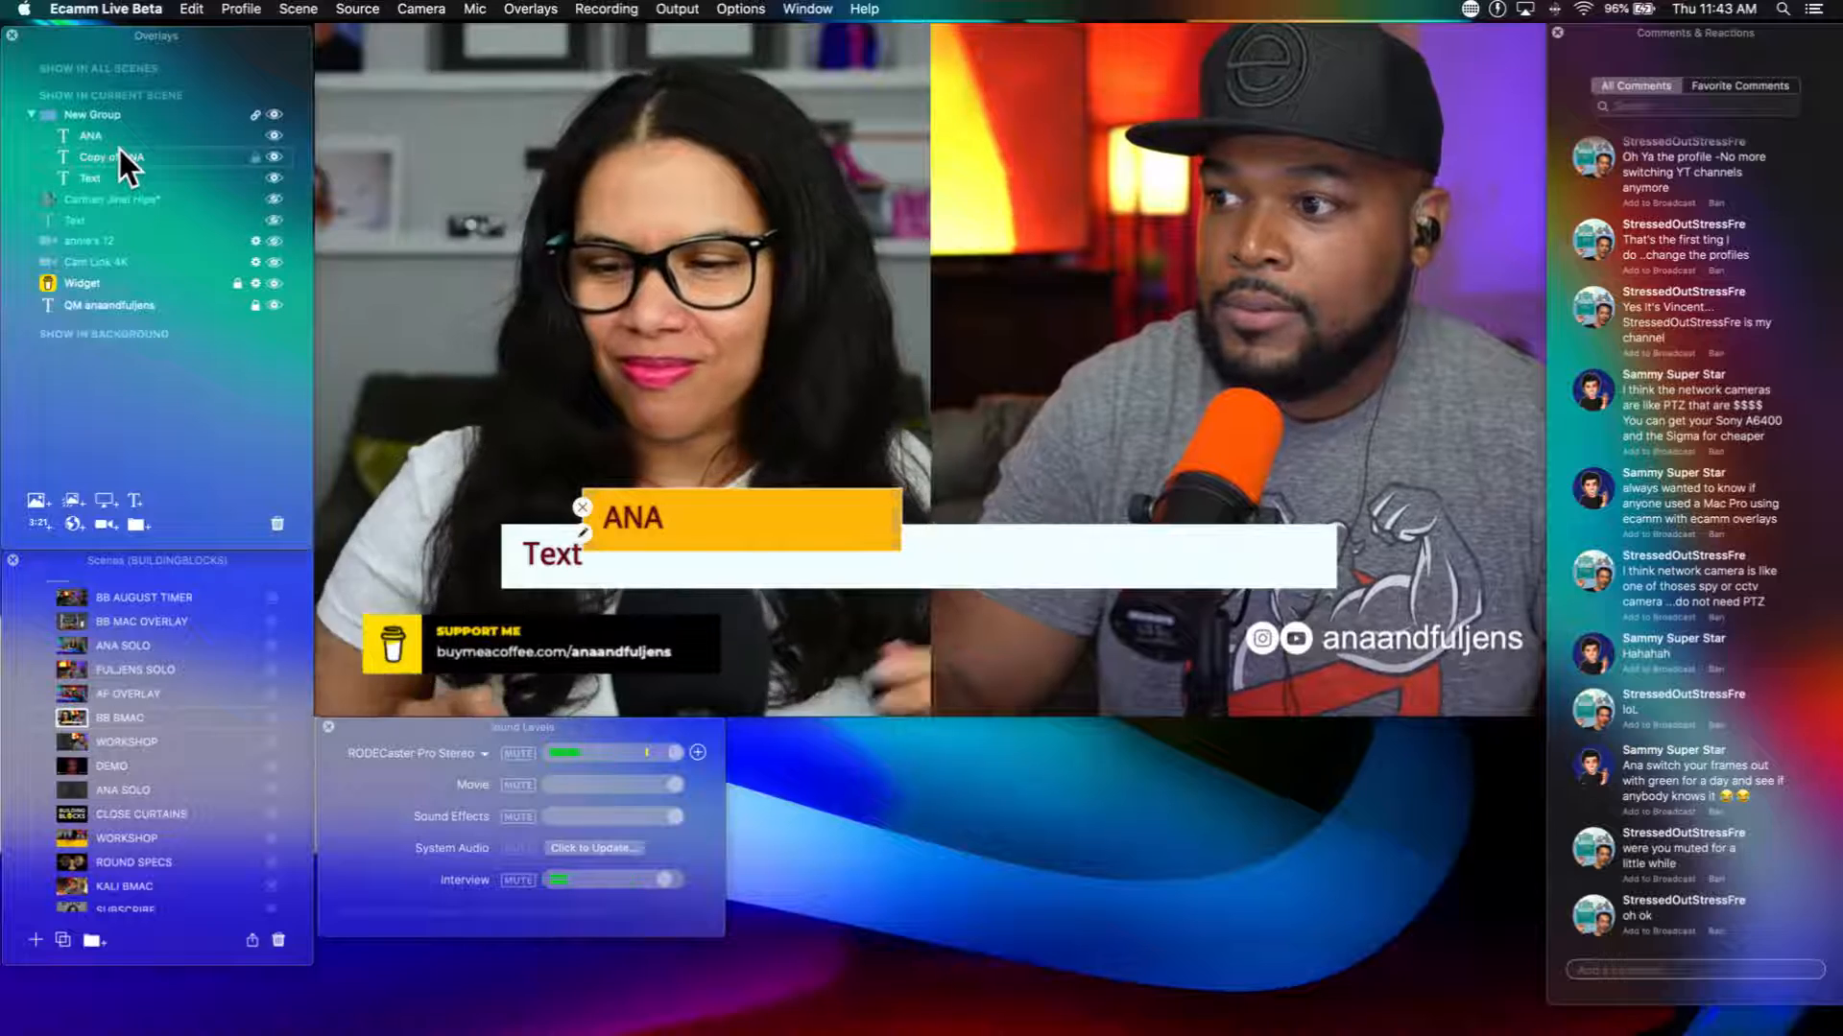
pyautogui.moveTo(691, 551); pyautogui.dragTo(752, 509)
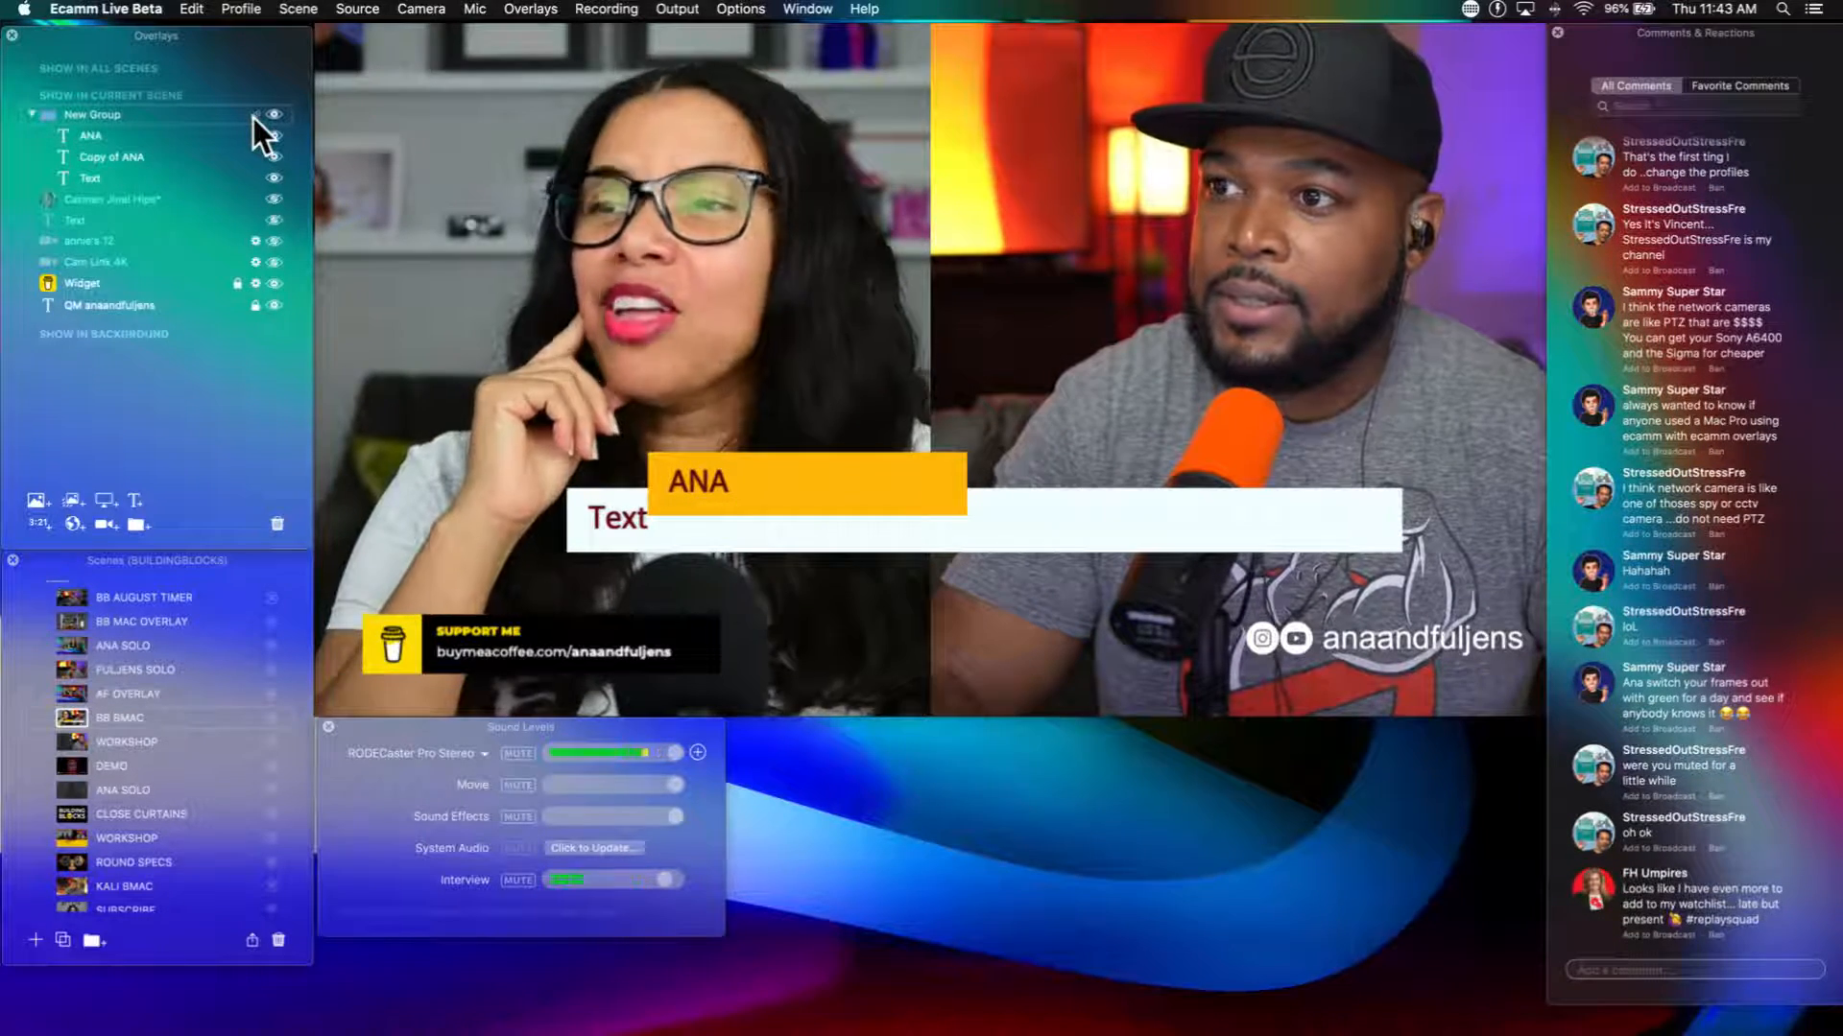
# Step: Unlink the group to offset one orange bar up and right, then relink it and move all three bars down and left
pyautogui.moveTo(739, 478); pyautogui.dragTo(890, 439)
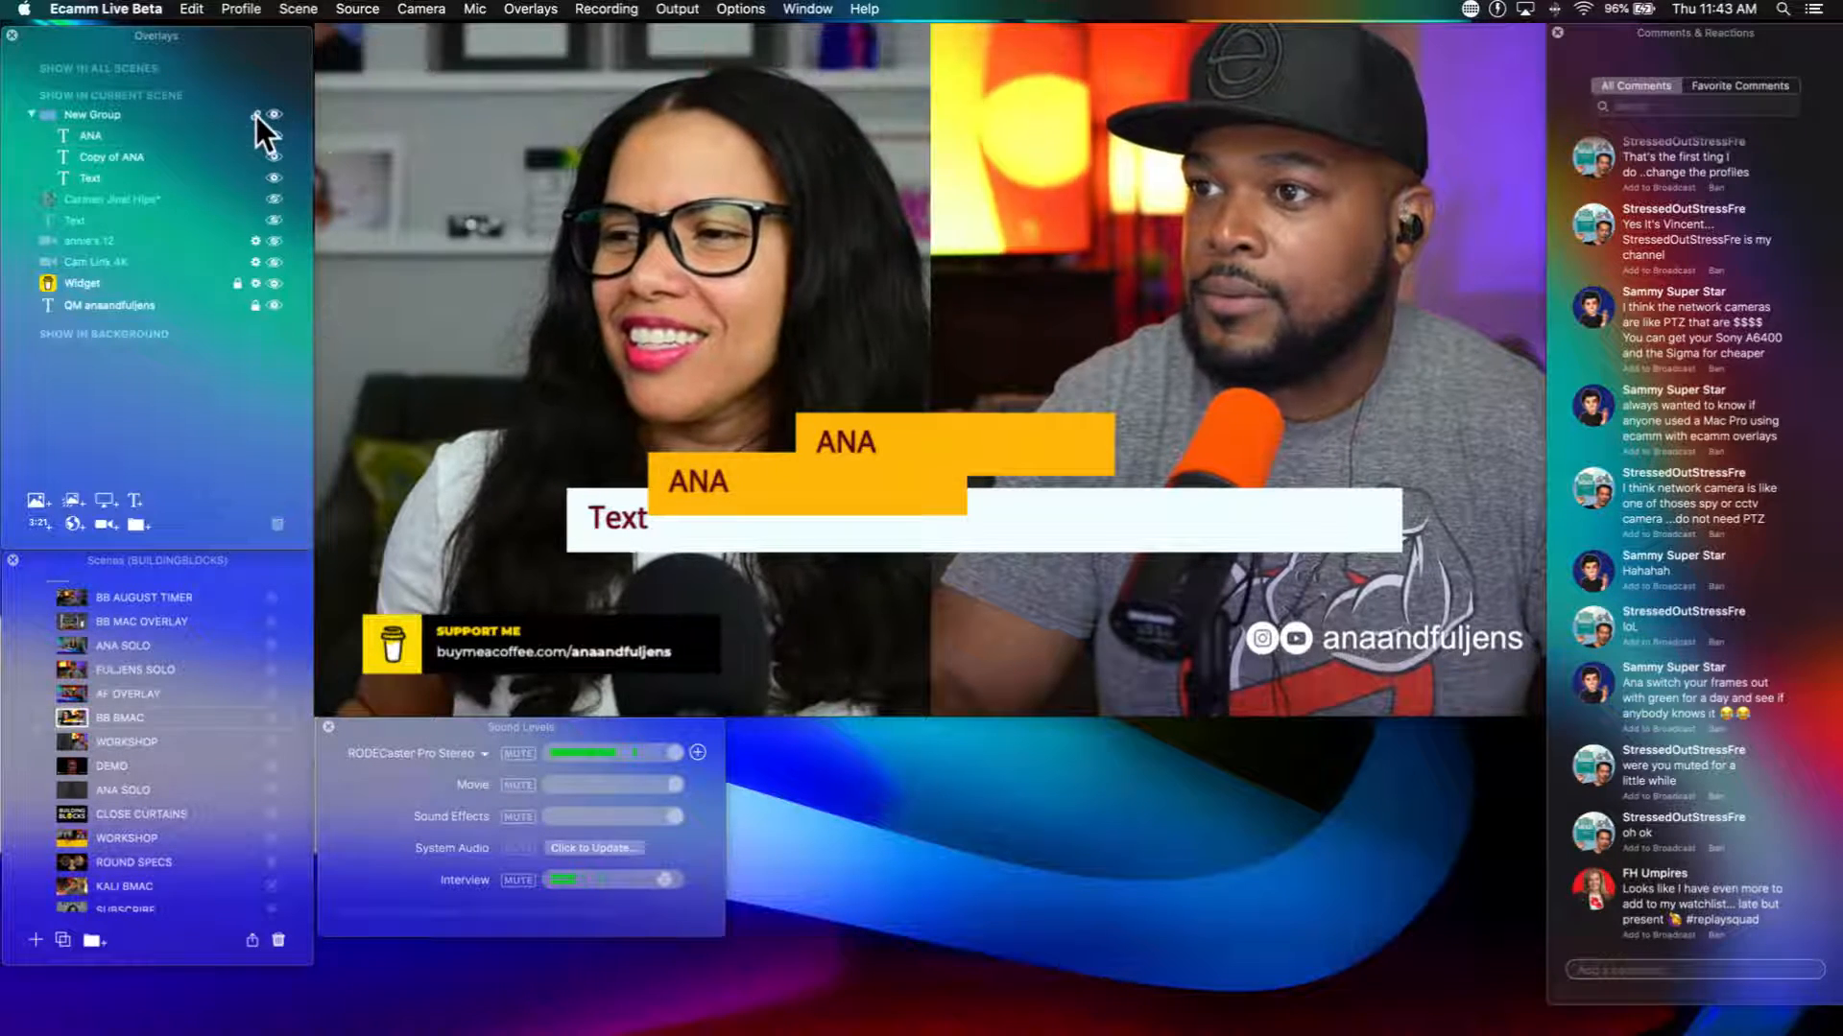
pyautogui.click(781, 534)
pyautogui.moveTo(796, 524); pyautogui.dragTo(743, 561)
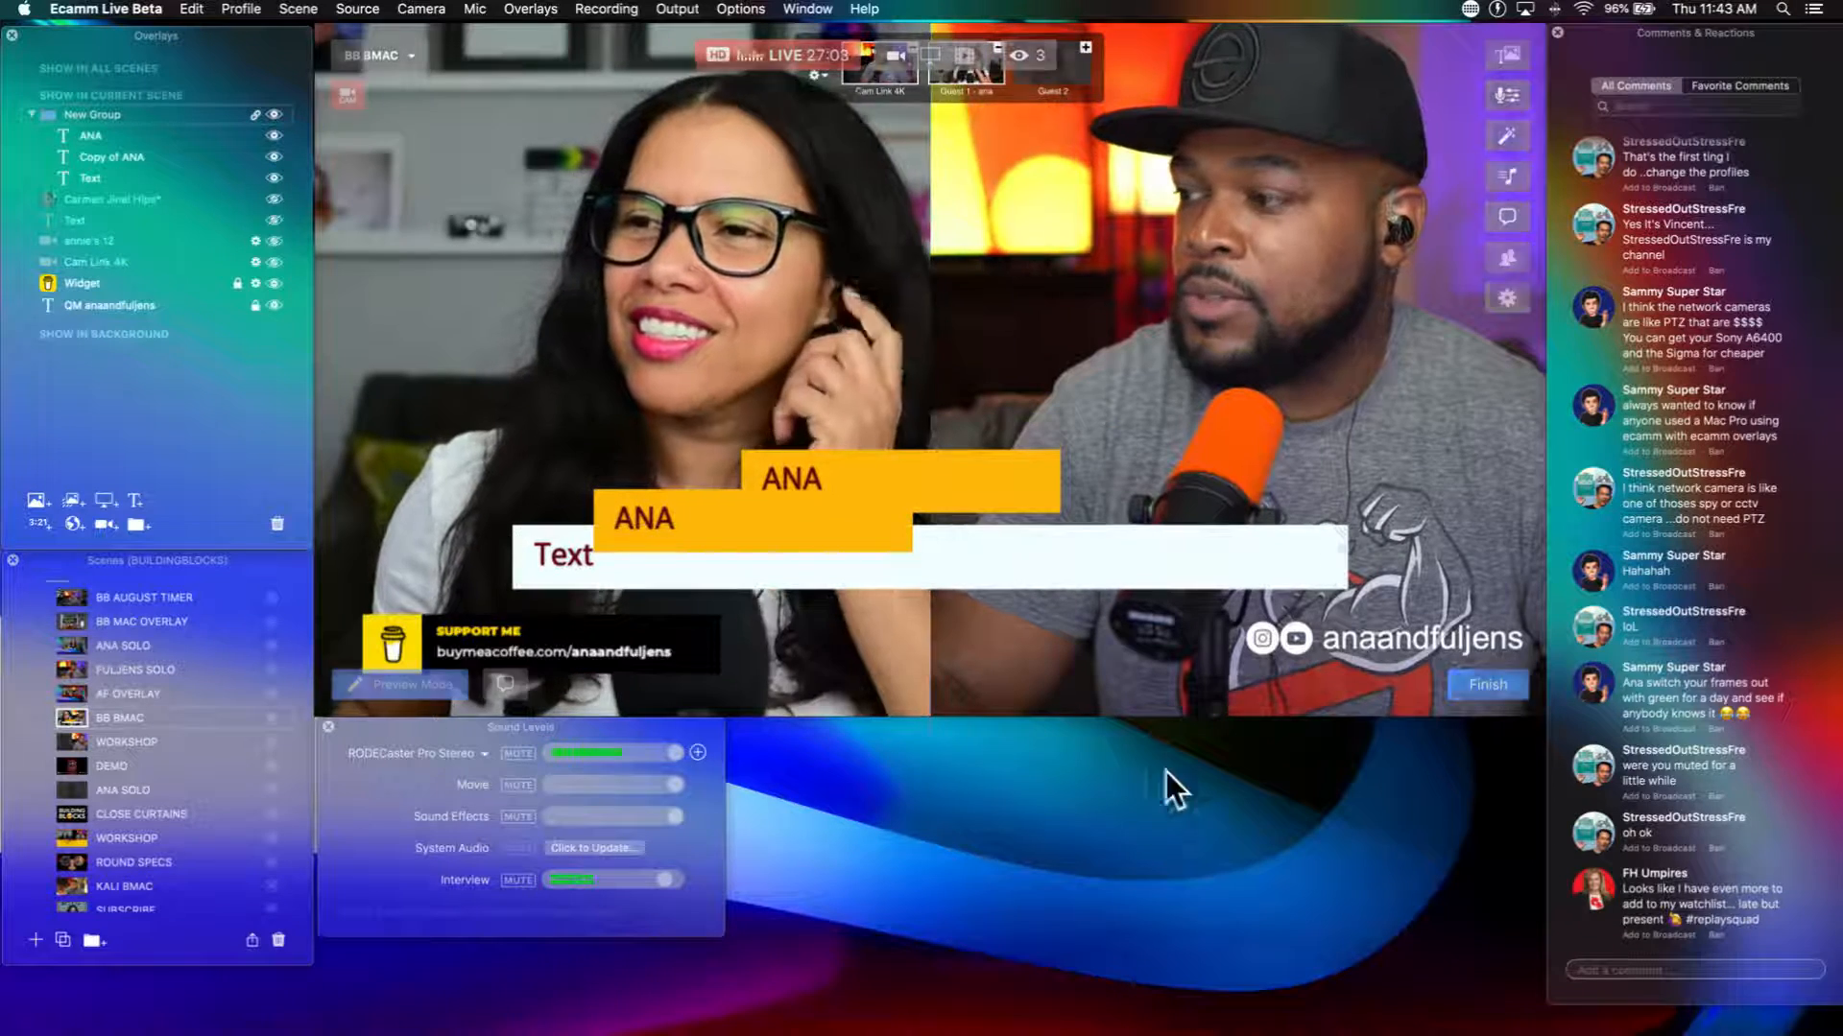
# Step: Show the newest FH Umpires comment on the broadcast and remove it from the broadcast
pyautogui.click(1585, 893)
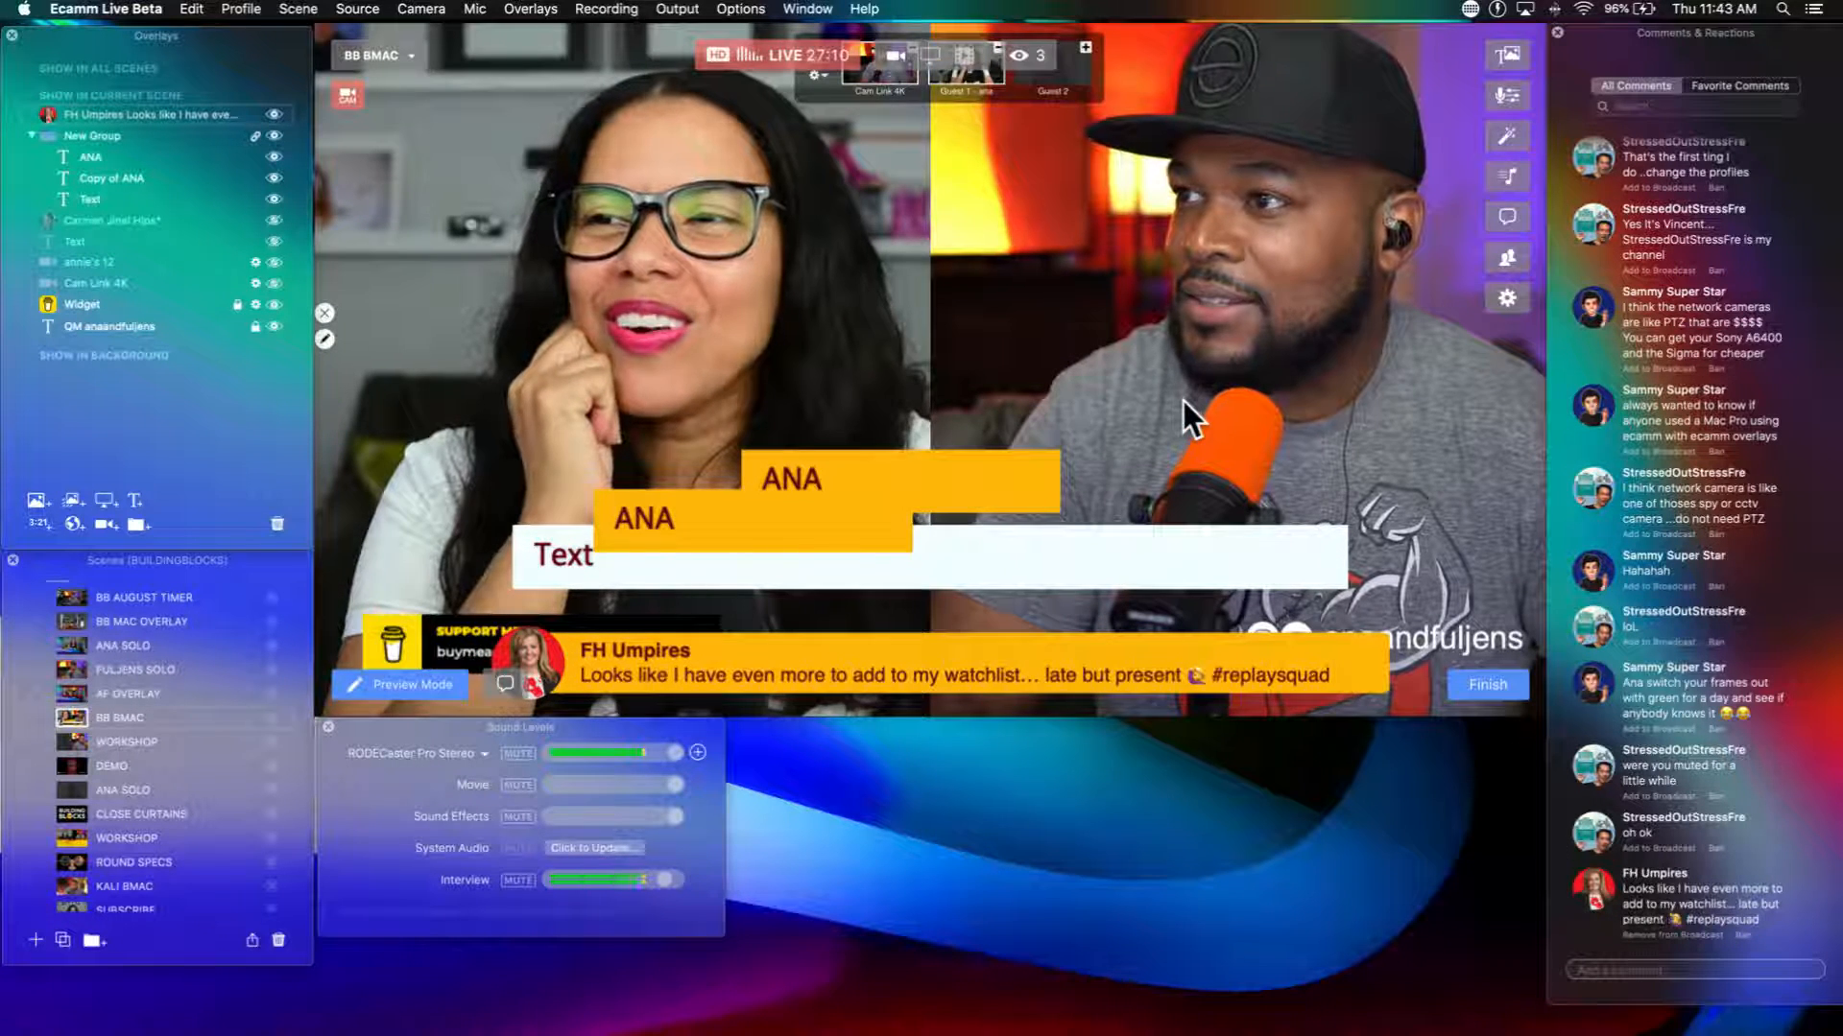
pyautogui.moveTo(1593, 902)
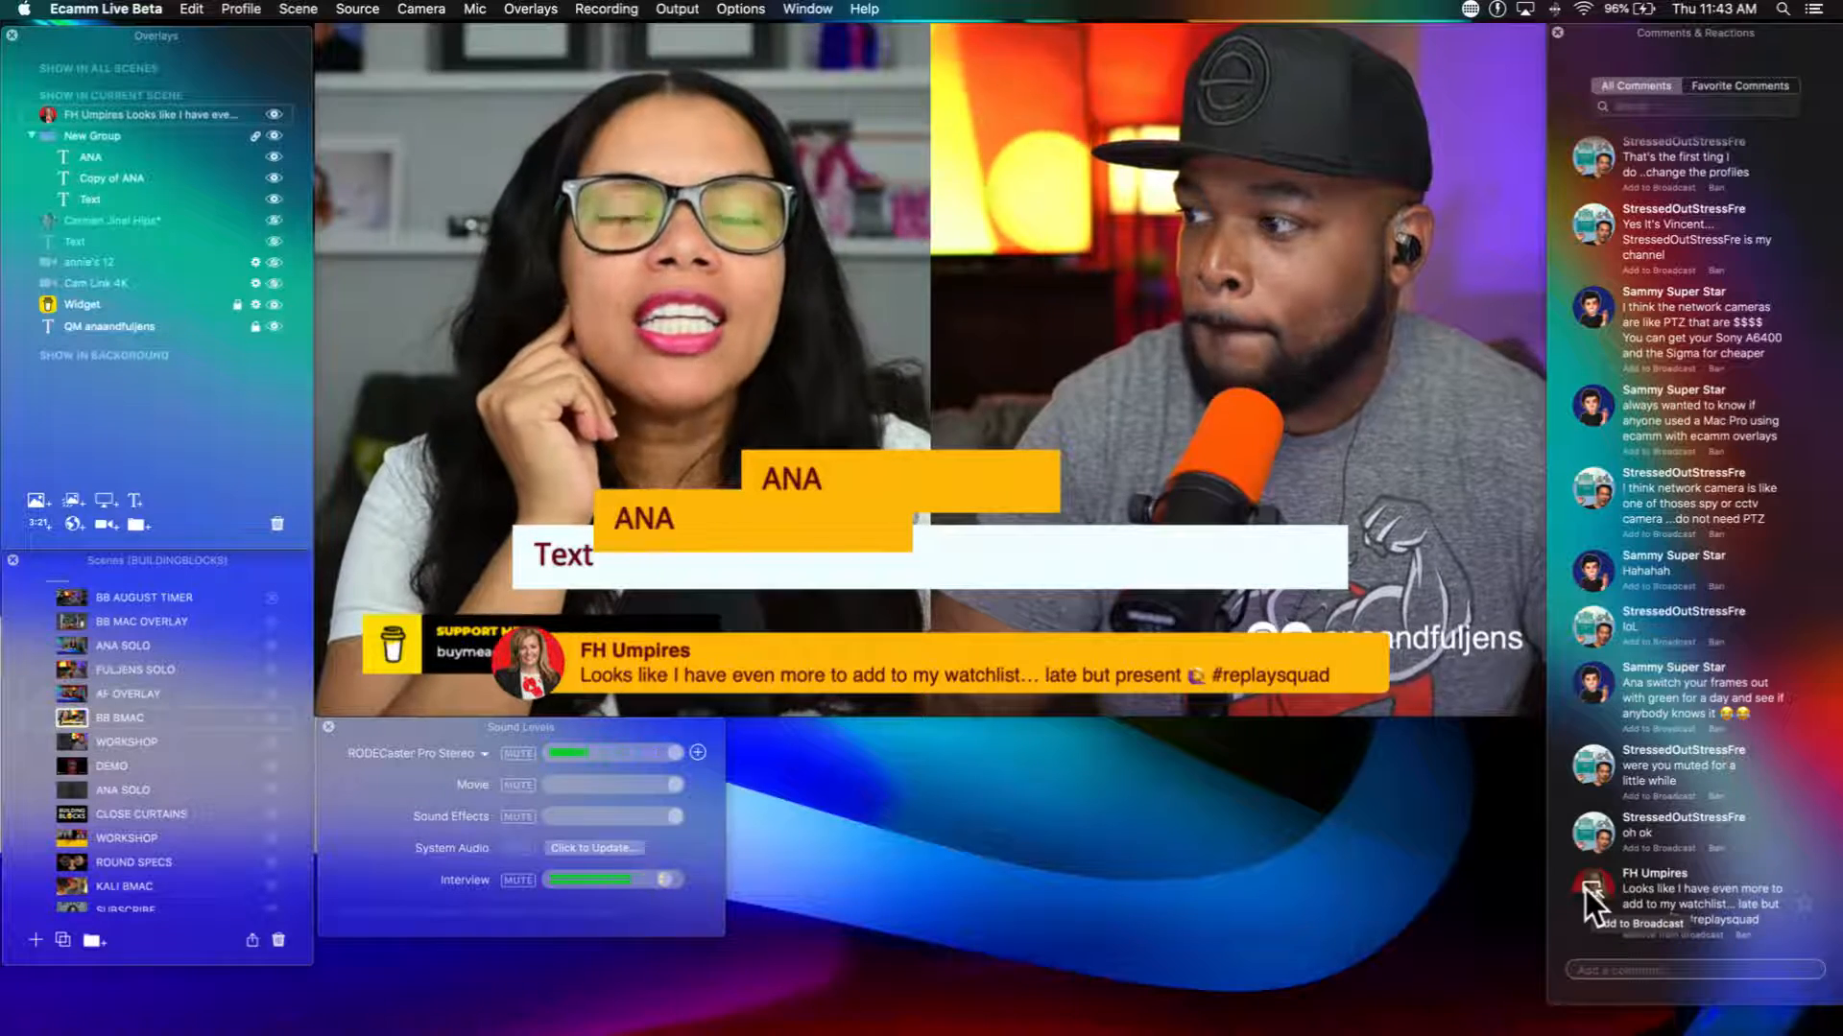
pyautogui.click(1586, 889)
# Step: Move the linked group of three text bars down and to the left, and hide the whole group
pyautogui.moveTo(1183, 583)
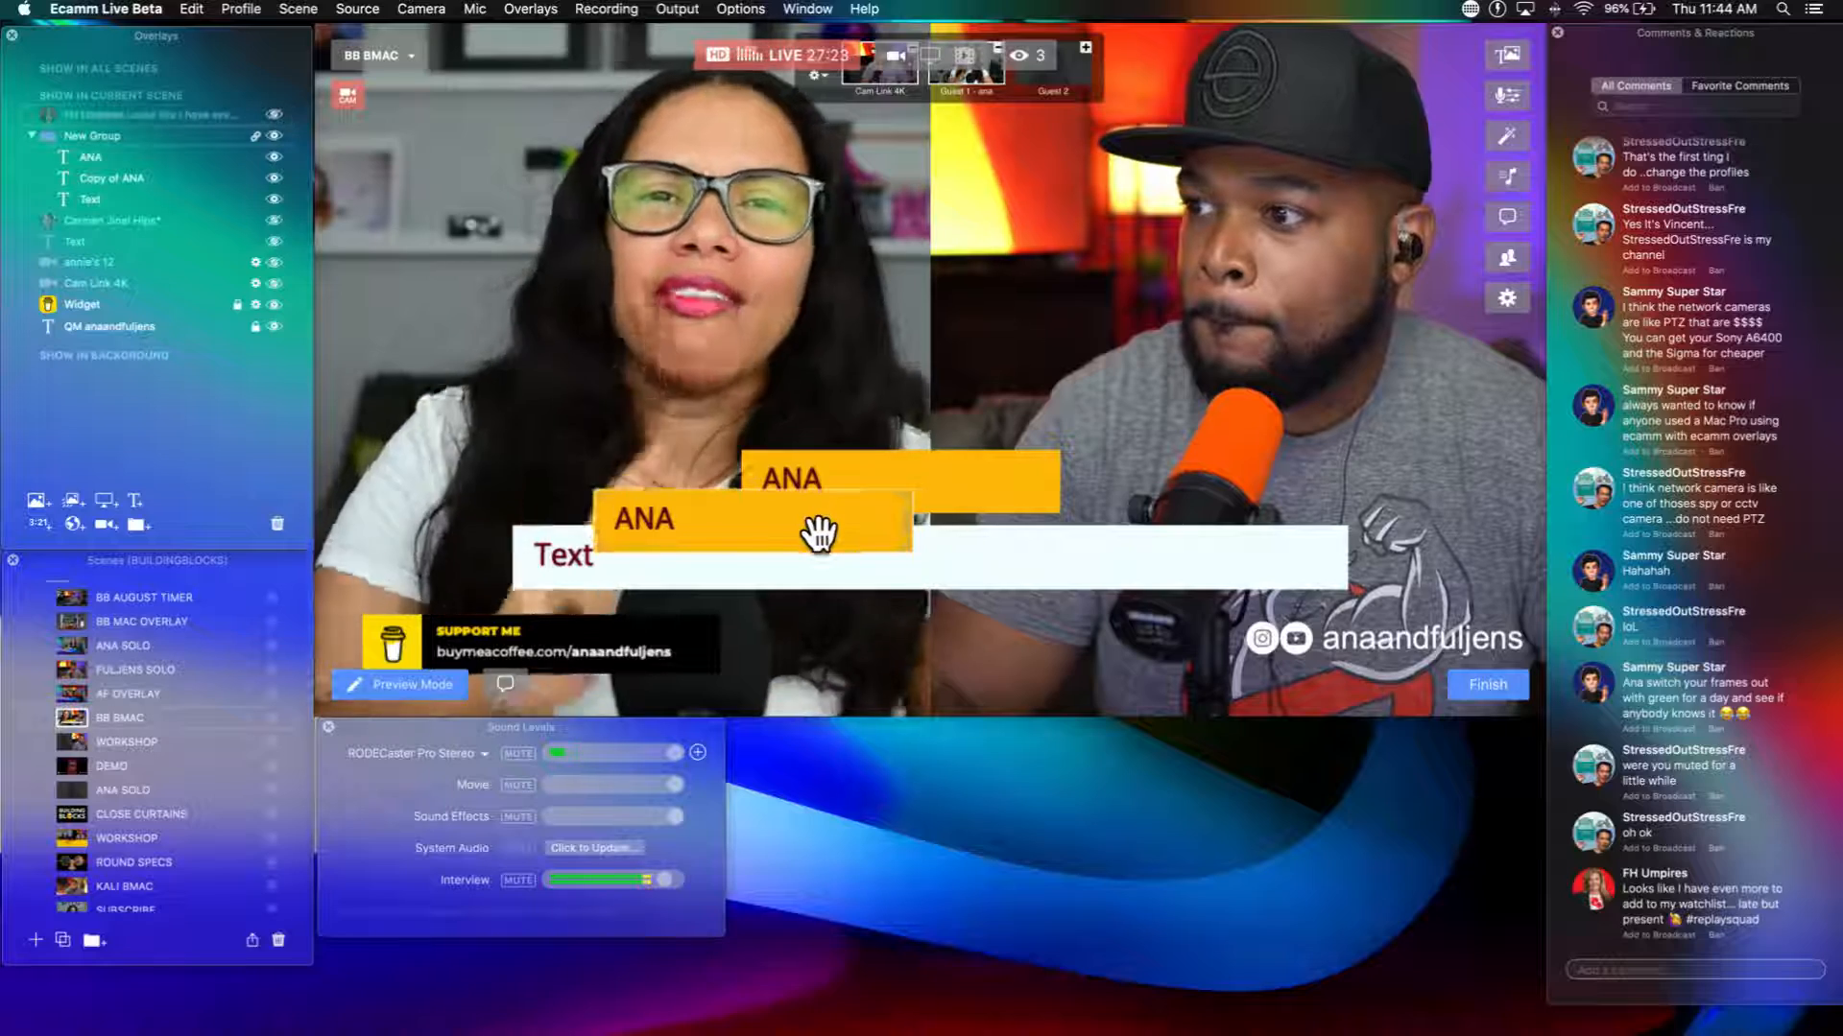
pyautogui.moveTo(819, 533)
pyautogui.mouseDown()
pyautogui.moveTo(806, 576)
pyautogui.moveTo(780, 582)
pyautogui.mouseUp()
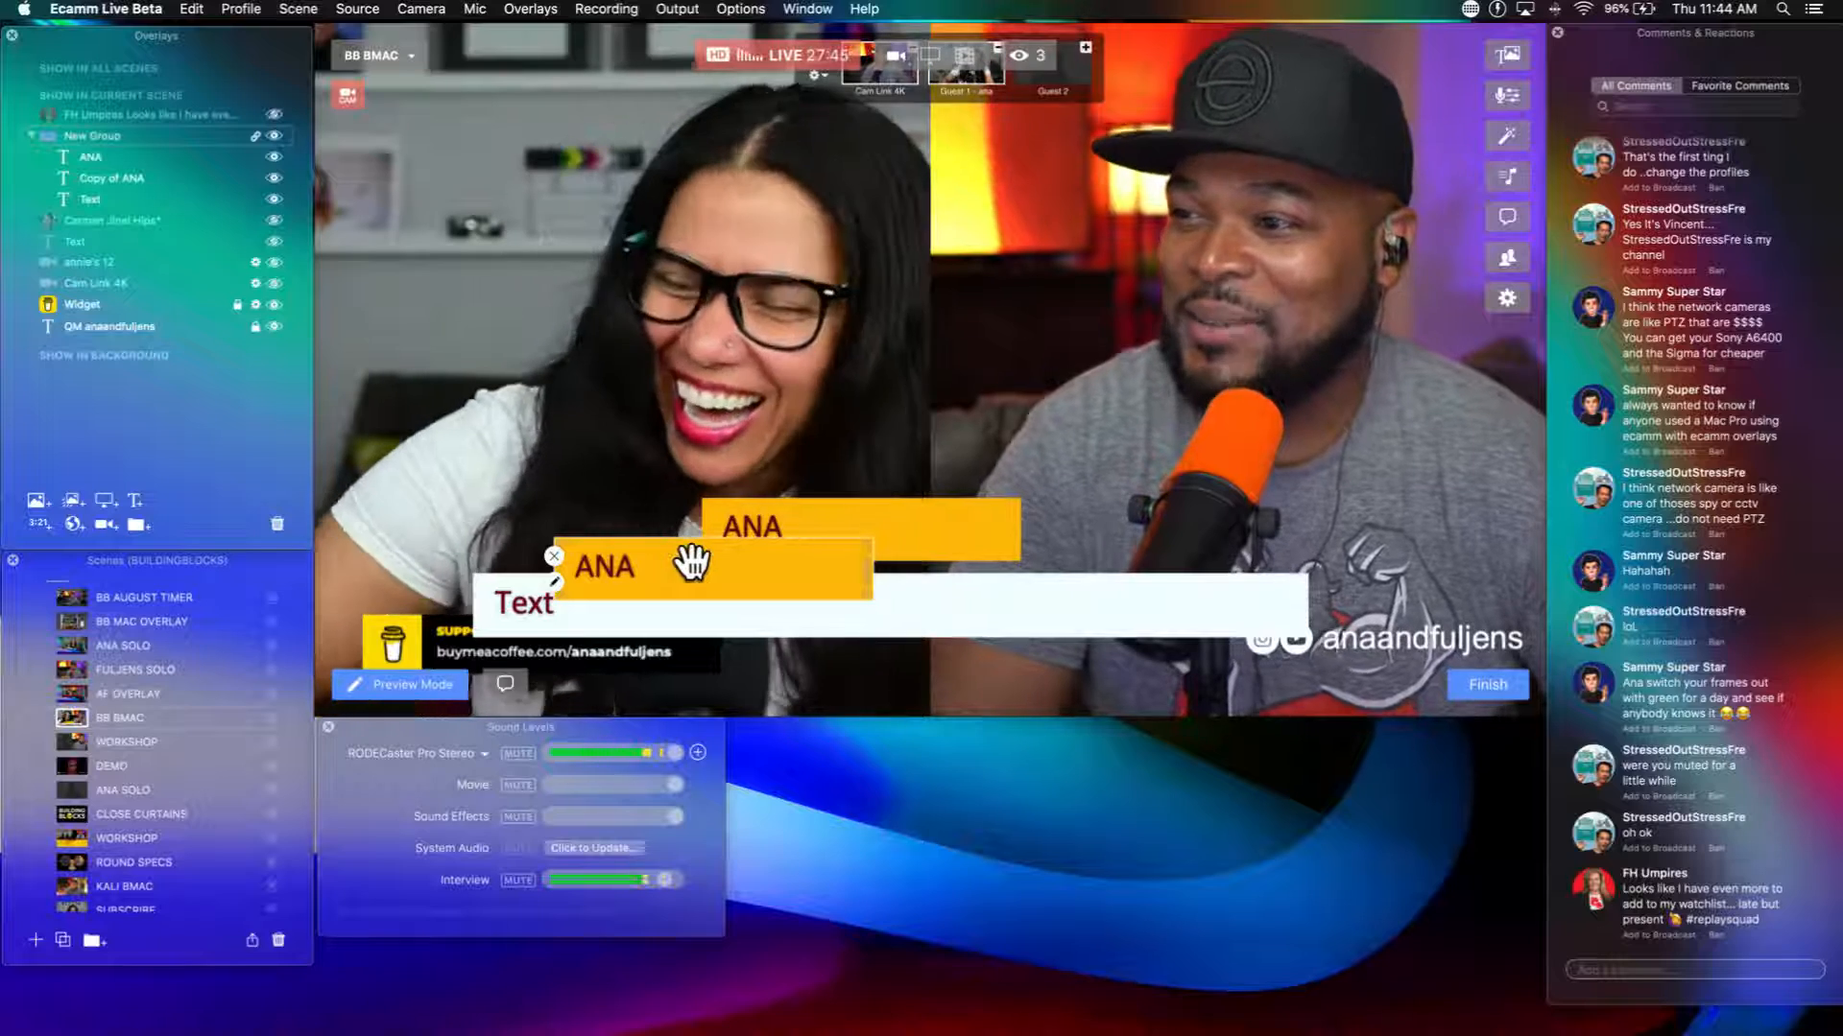
pyautogui.moveTo(691, 563); pyautogui.dragTo(688, 562)
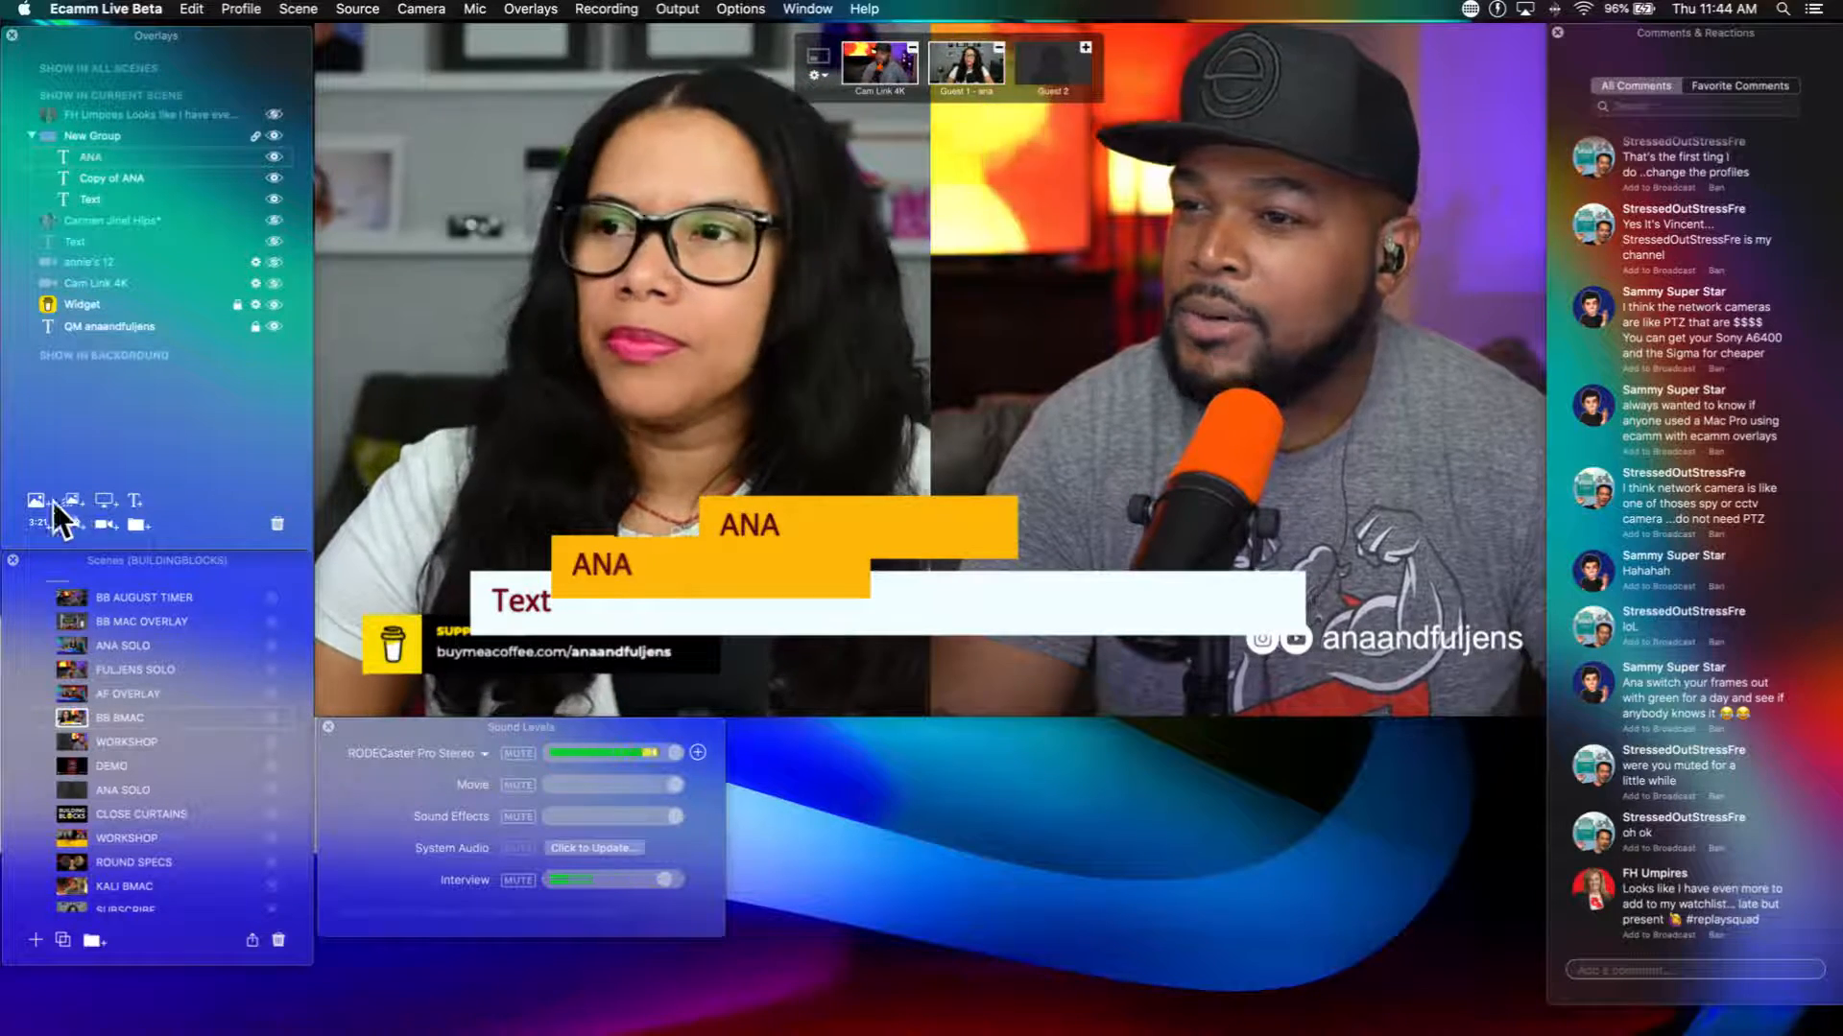
pyautogui.click(273, 136)
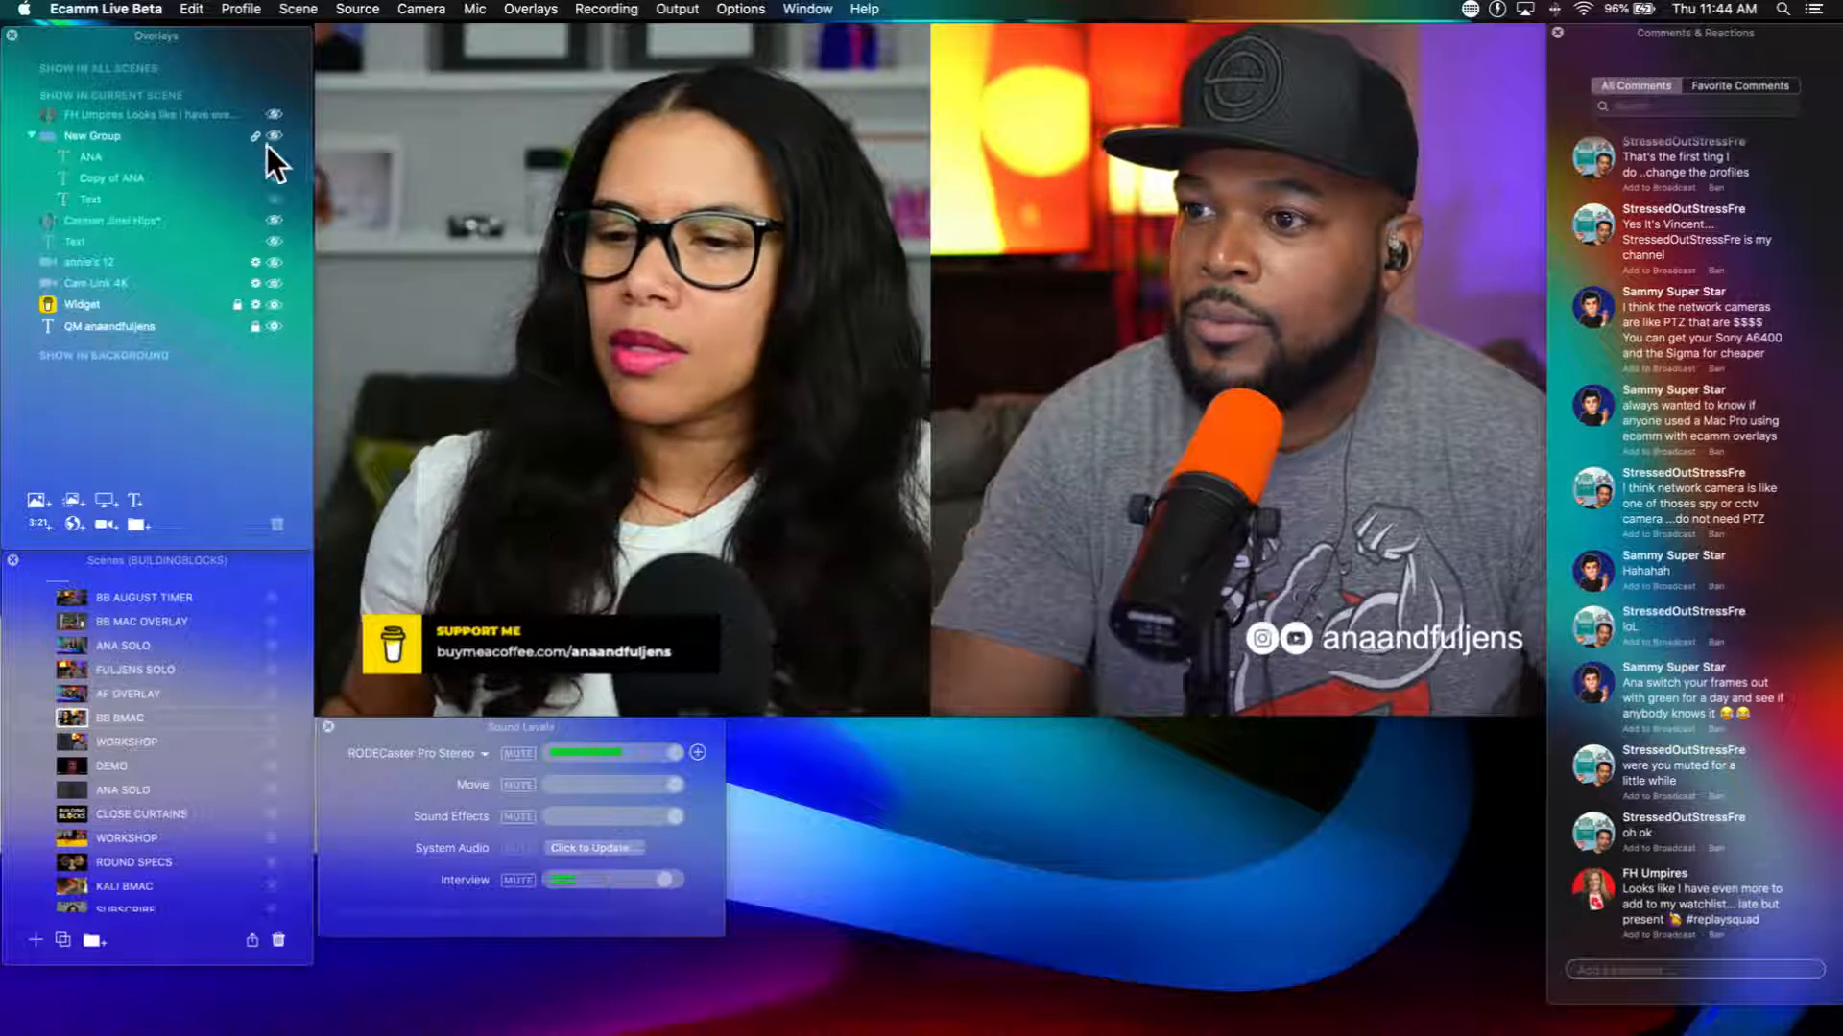
# Step: Add a screen share overlay to the current scene, crop it inward from its left edge, and hide it
pyautogui.click(100, 501)
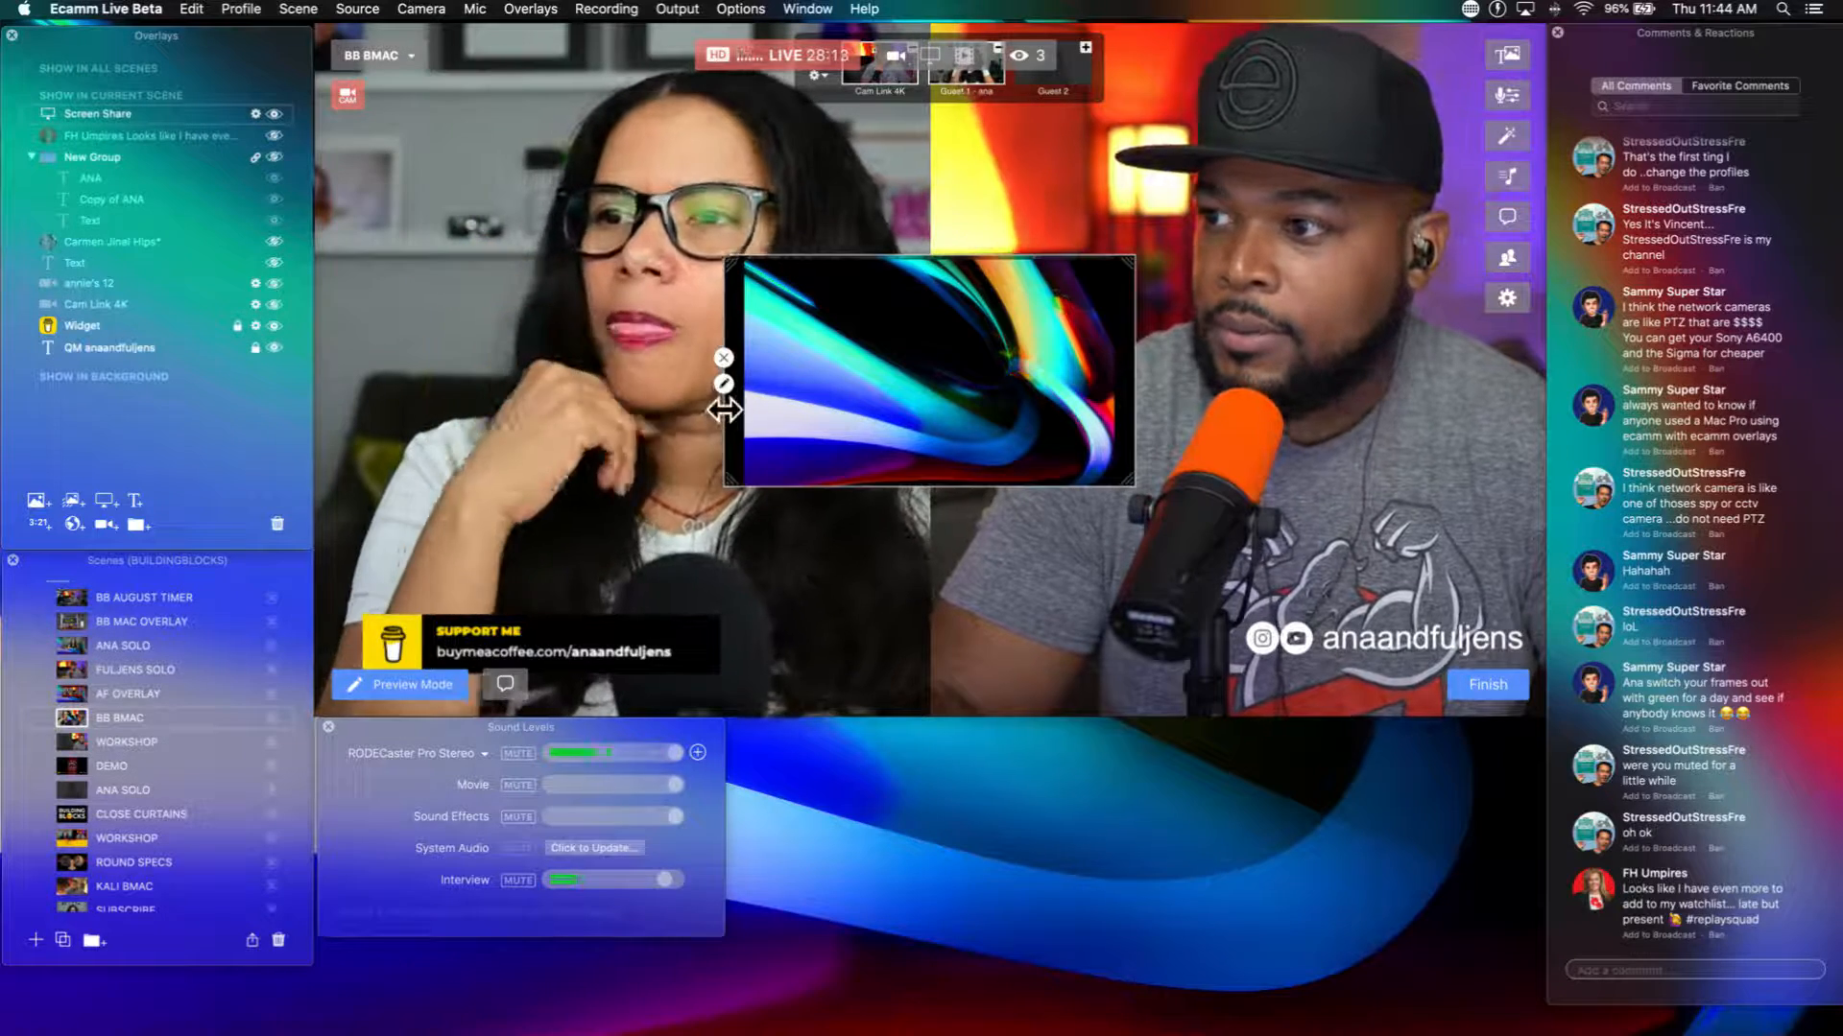
pyautogui.moveTo(726, 413); pyautogui.dragTo(972, 415)
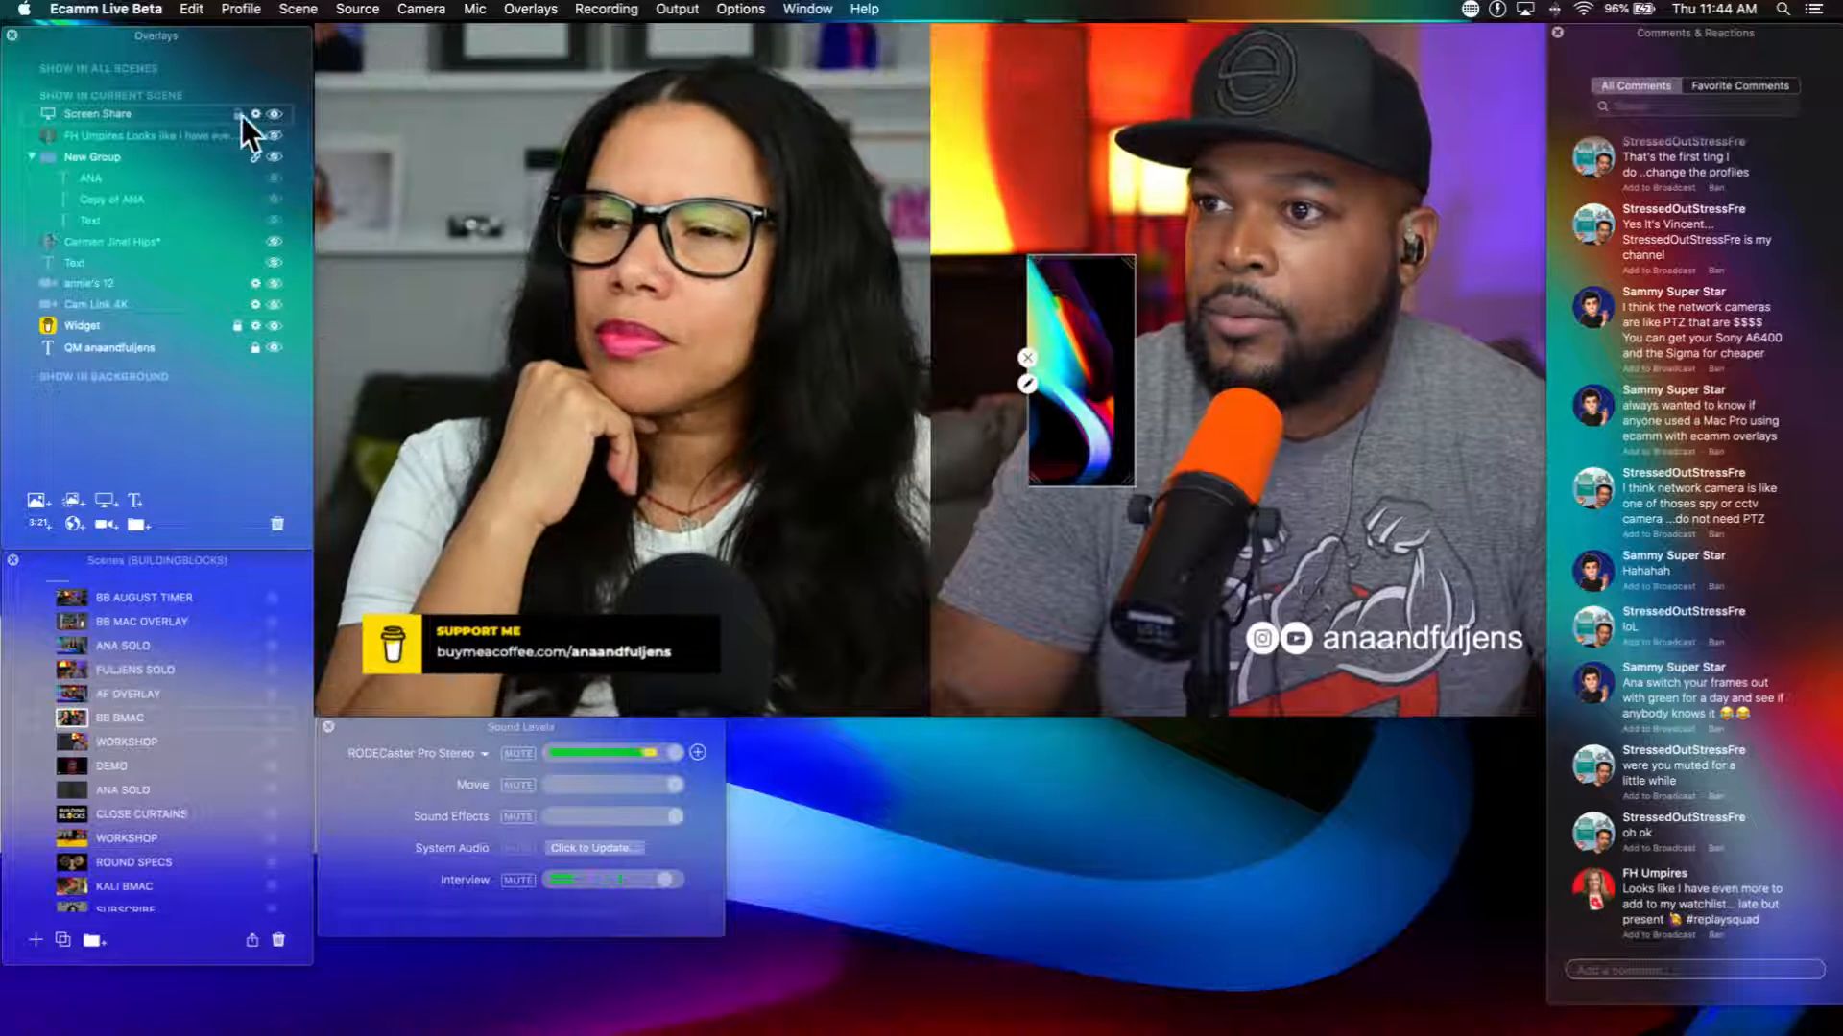
pyautogui.click(275, 112)
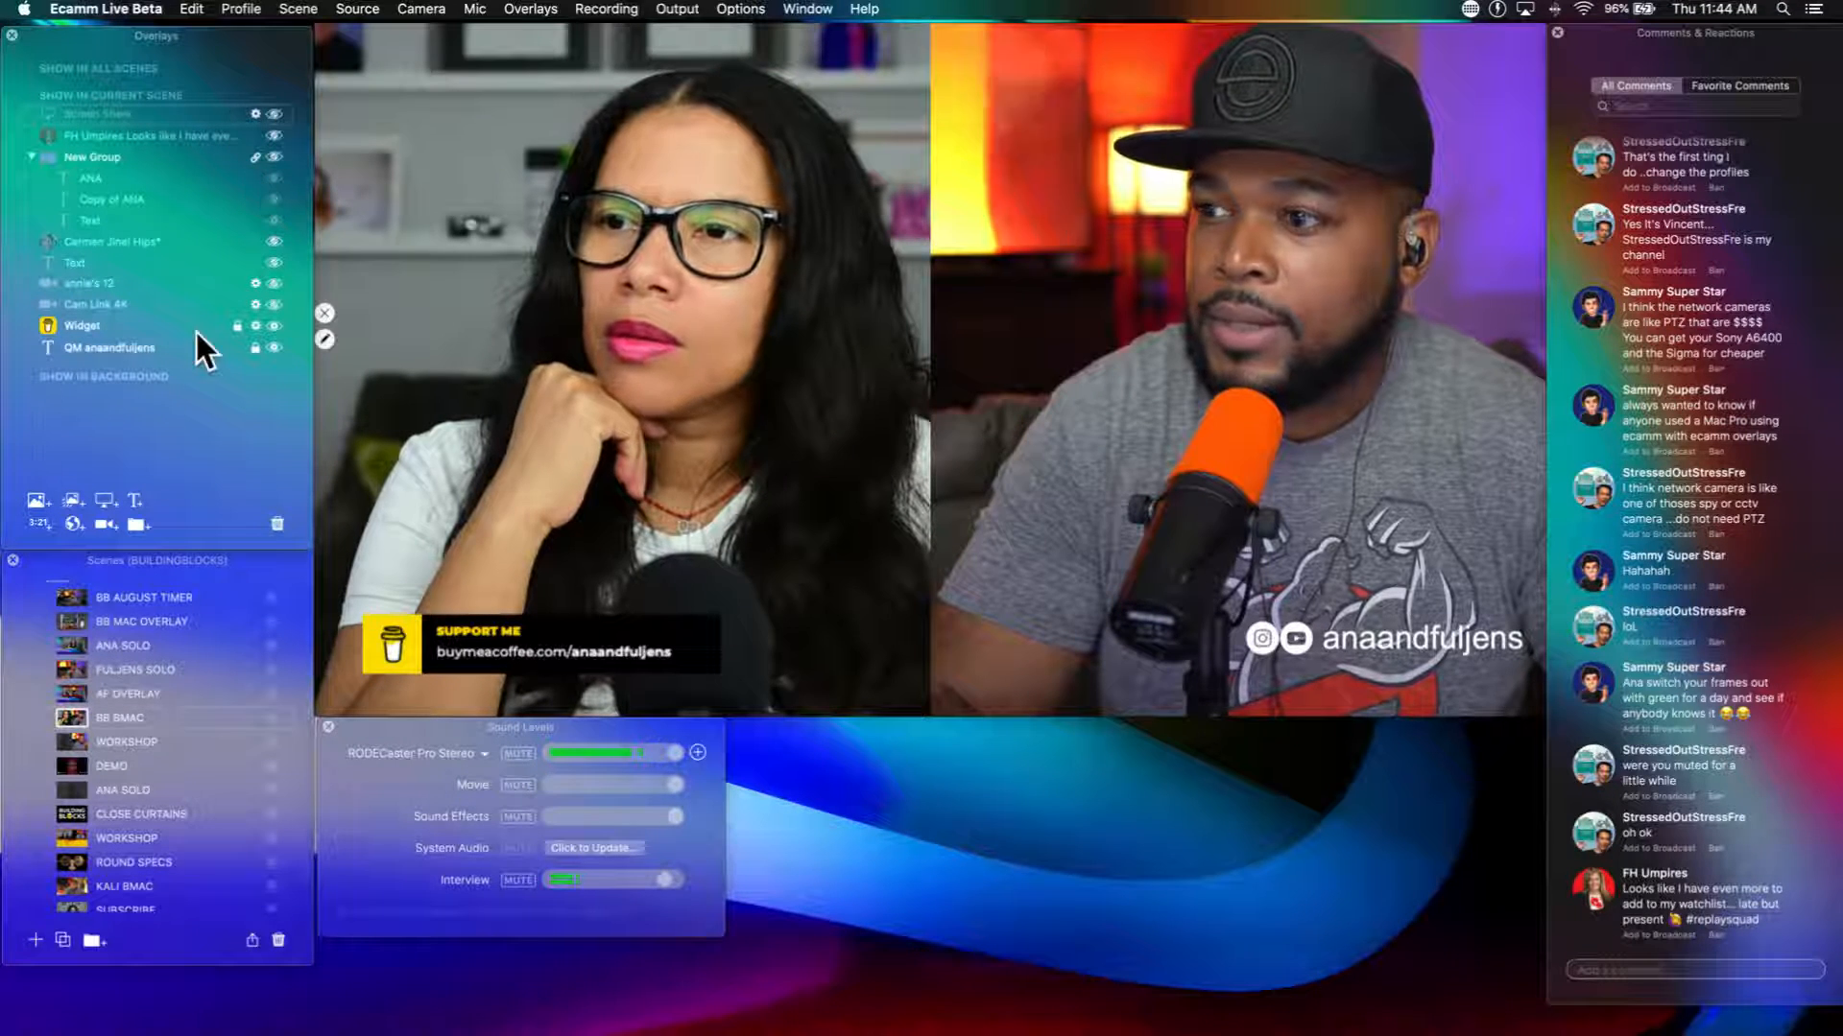
# Step: Add a camera overlay to the current scene and switch its camera from Cam Link 4K to Guest 1
pyautogui.click(100, 524)
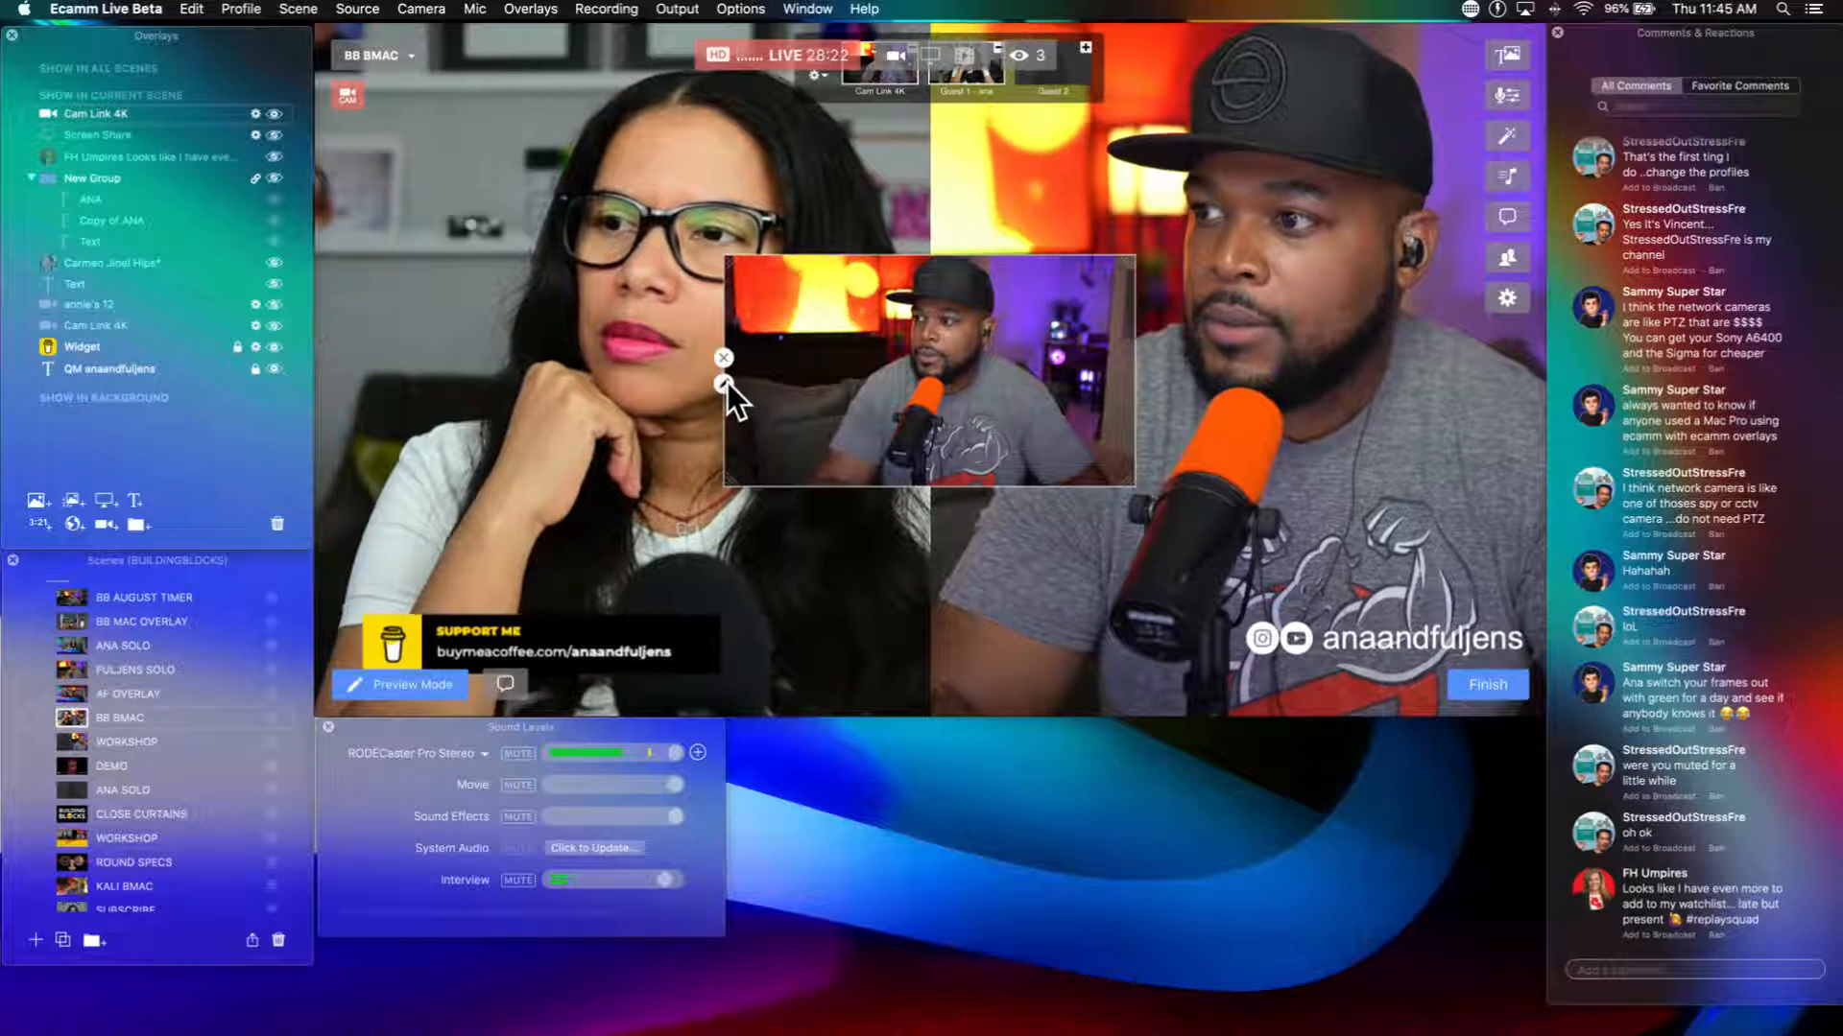
pyautogui.click(724, 382)
pyautogui.click(878, 372)
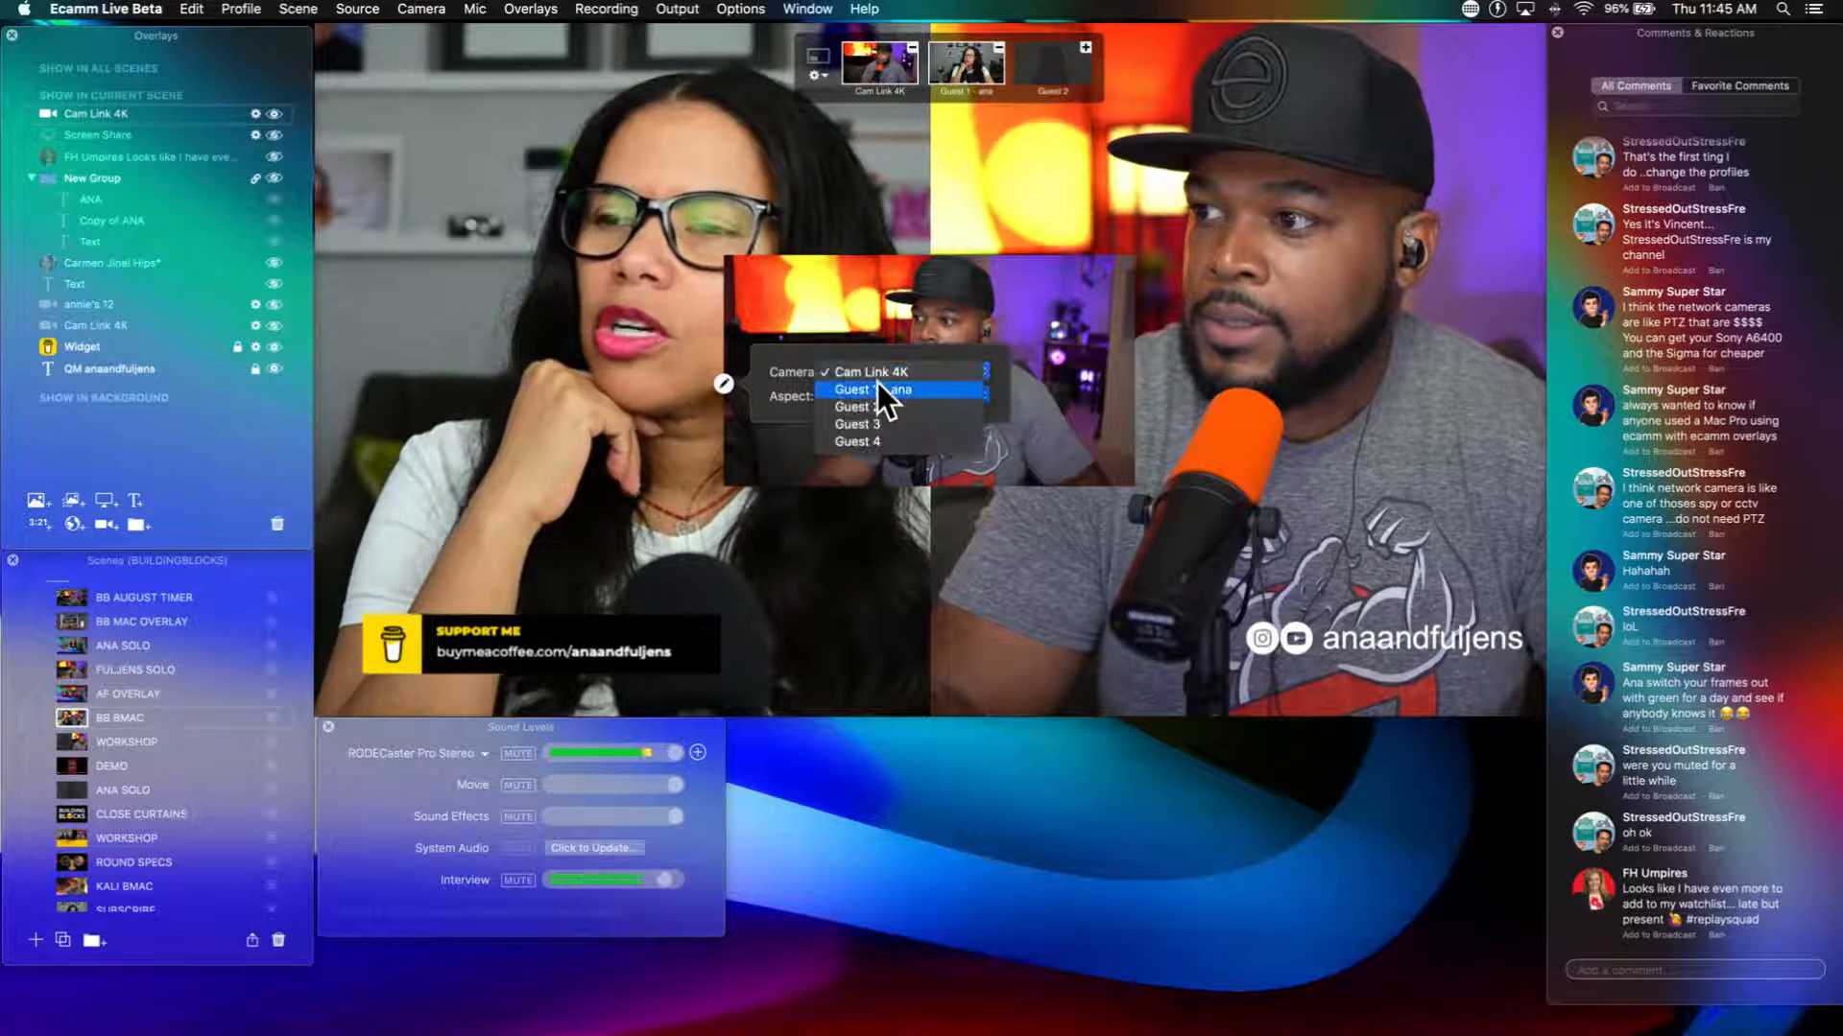
pyautogui.click(877, 388)
# Step: Move the Guest 1 camera overlay slightly down and right, and crop it inward from both sides
pyautogui.moveTo(787, 440); pyautogui.dragTo(824, 492)
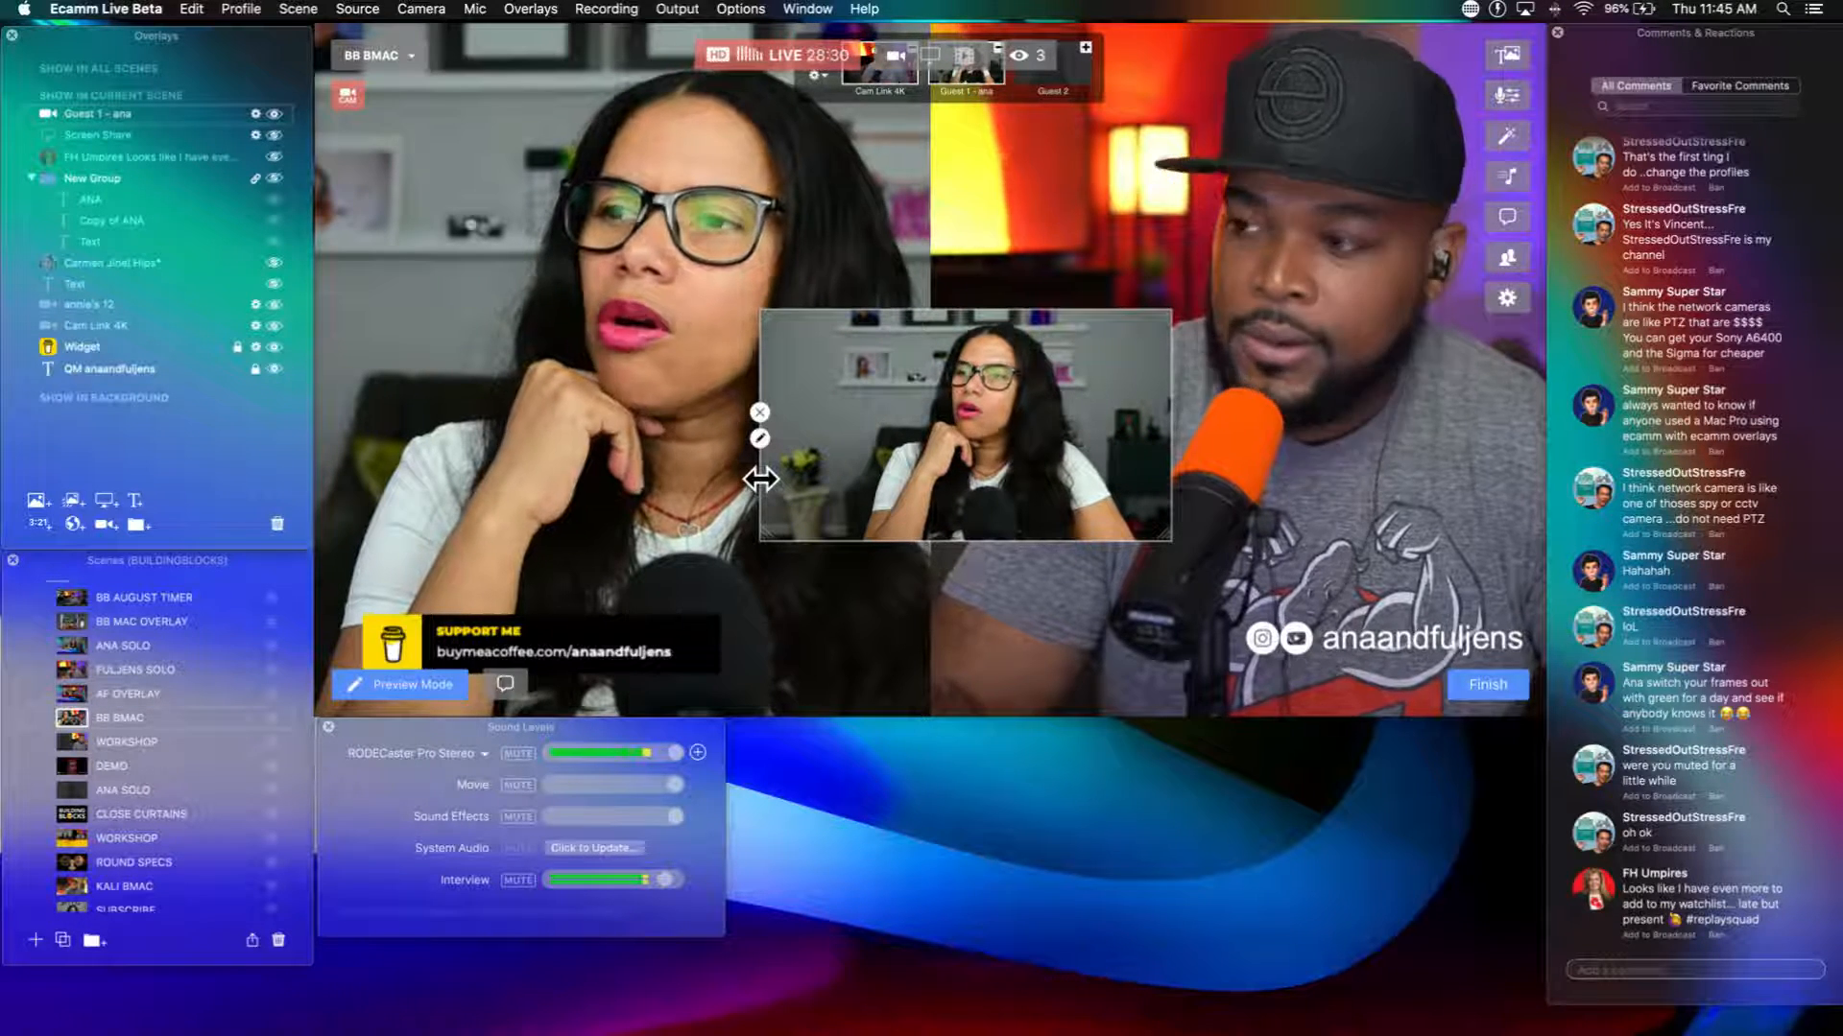
pyautogui.moveTo(760, 478); pyautogui.dragTo(785, 478)
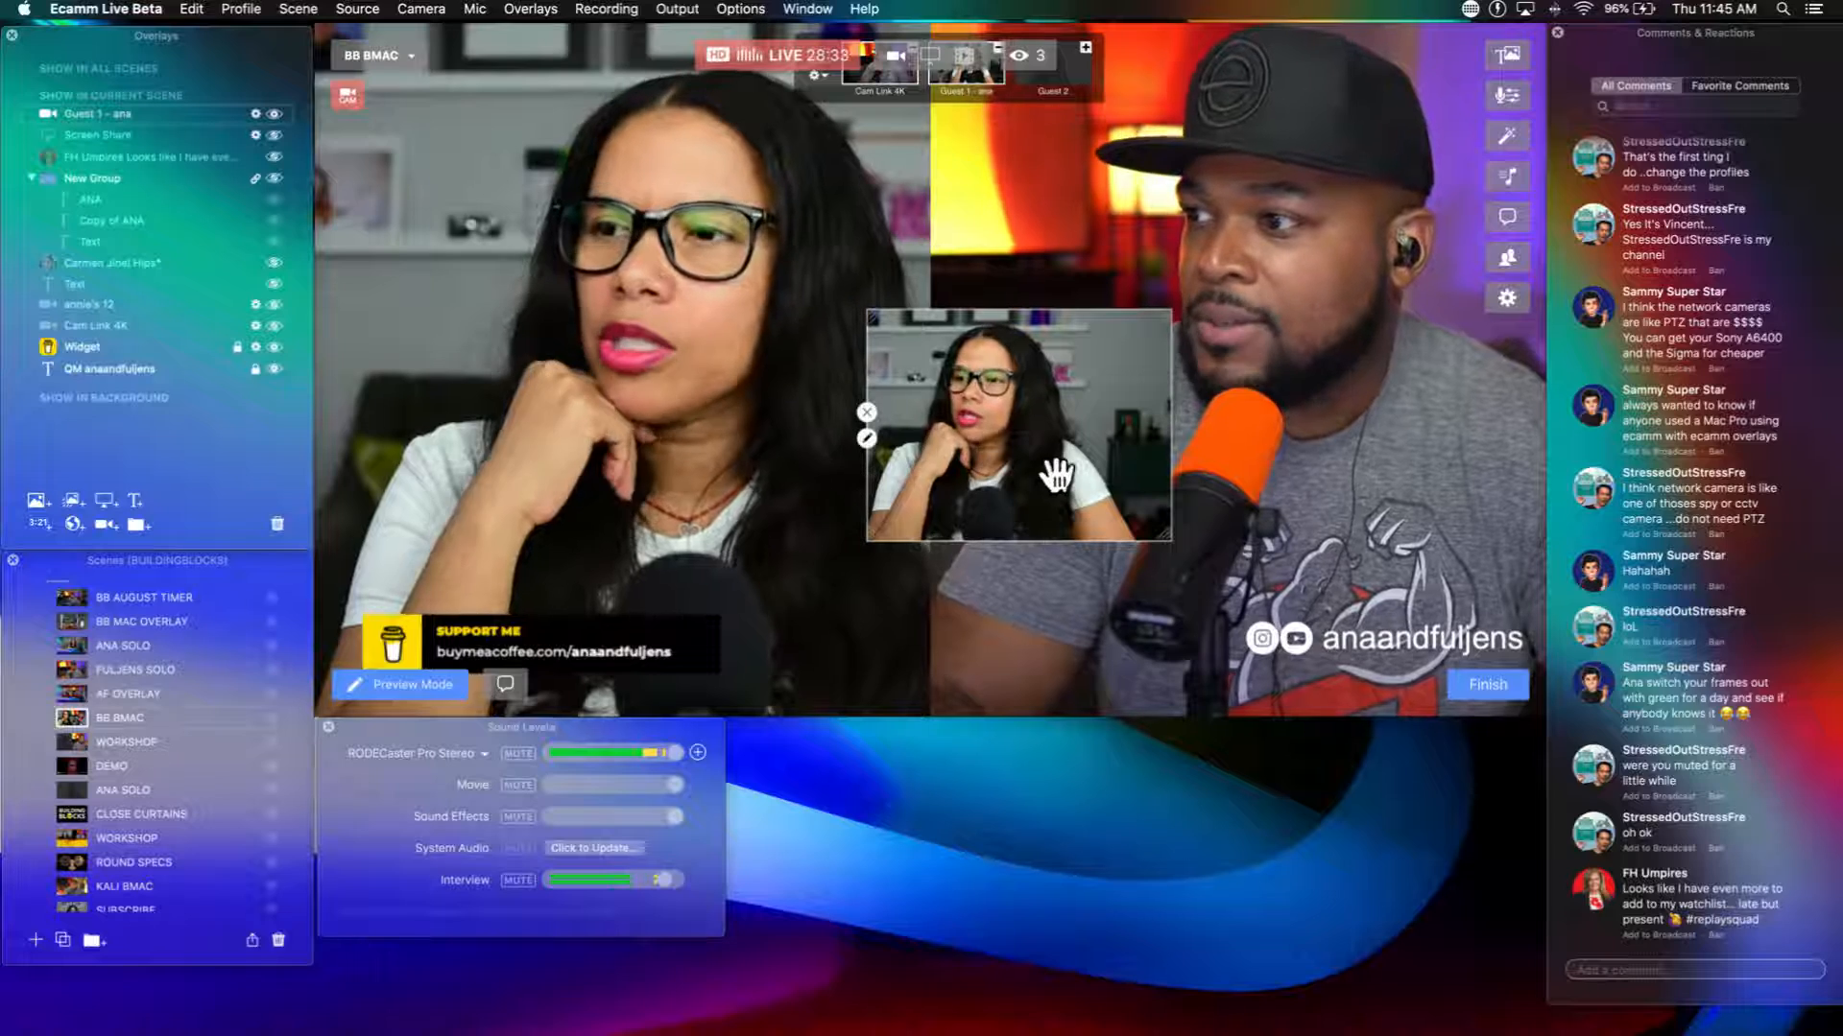
pyautogui.moveTo(1168, 445); pyautogui.dragTo(963, 444)
# Step: Scale the cropped guest camera overlay up and back down, move it lower in the frame, and delete it
pyautogui.scroll(5, 1005, 502)
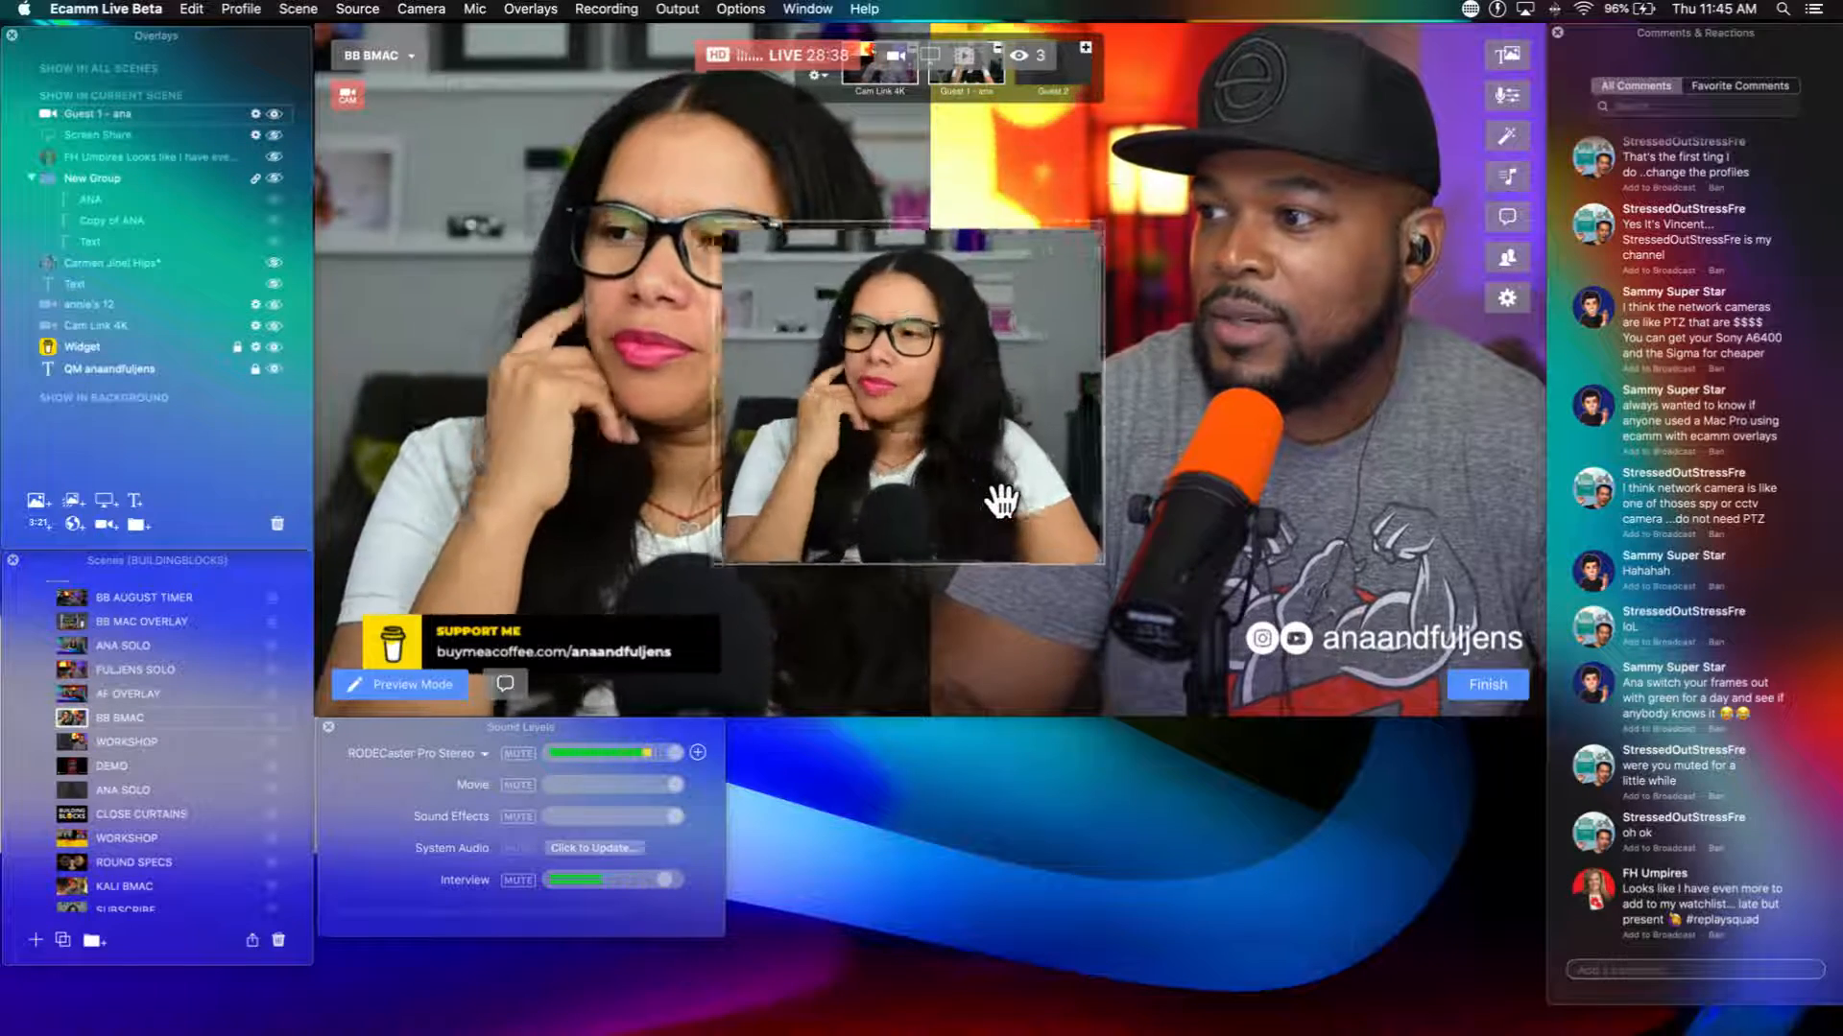
pyautogui.scroll(-2, 1005, 502)
pyautogui.moveTo(1004, 501); pyautogui.dragTo(1059, 601)
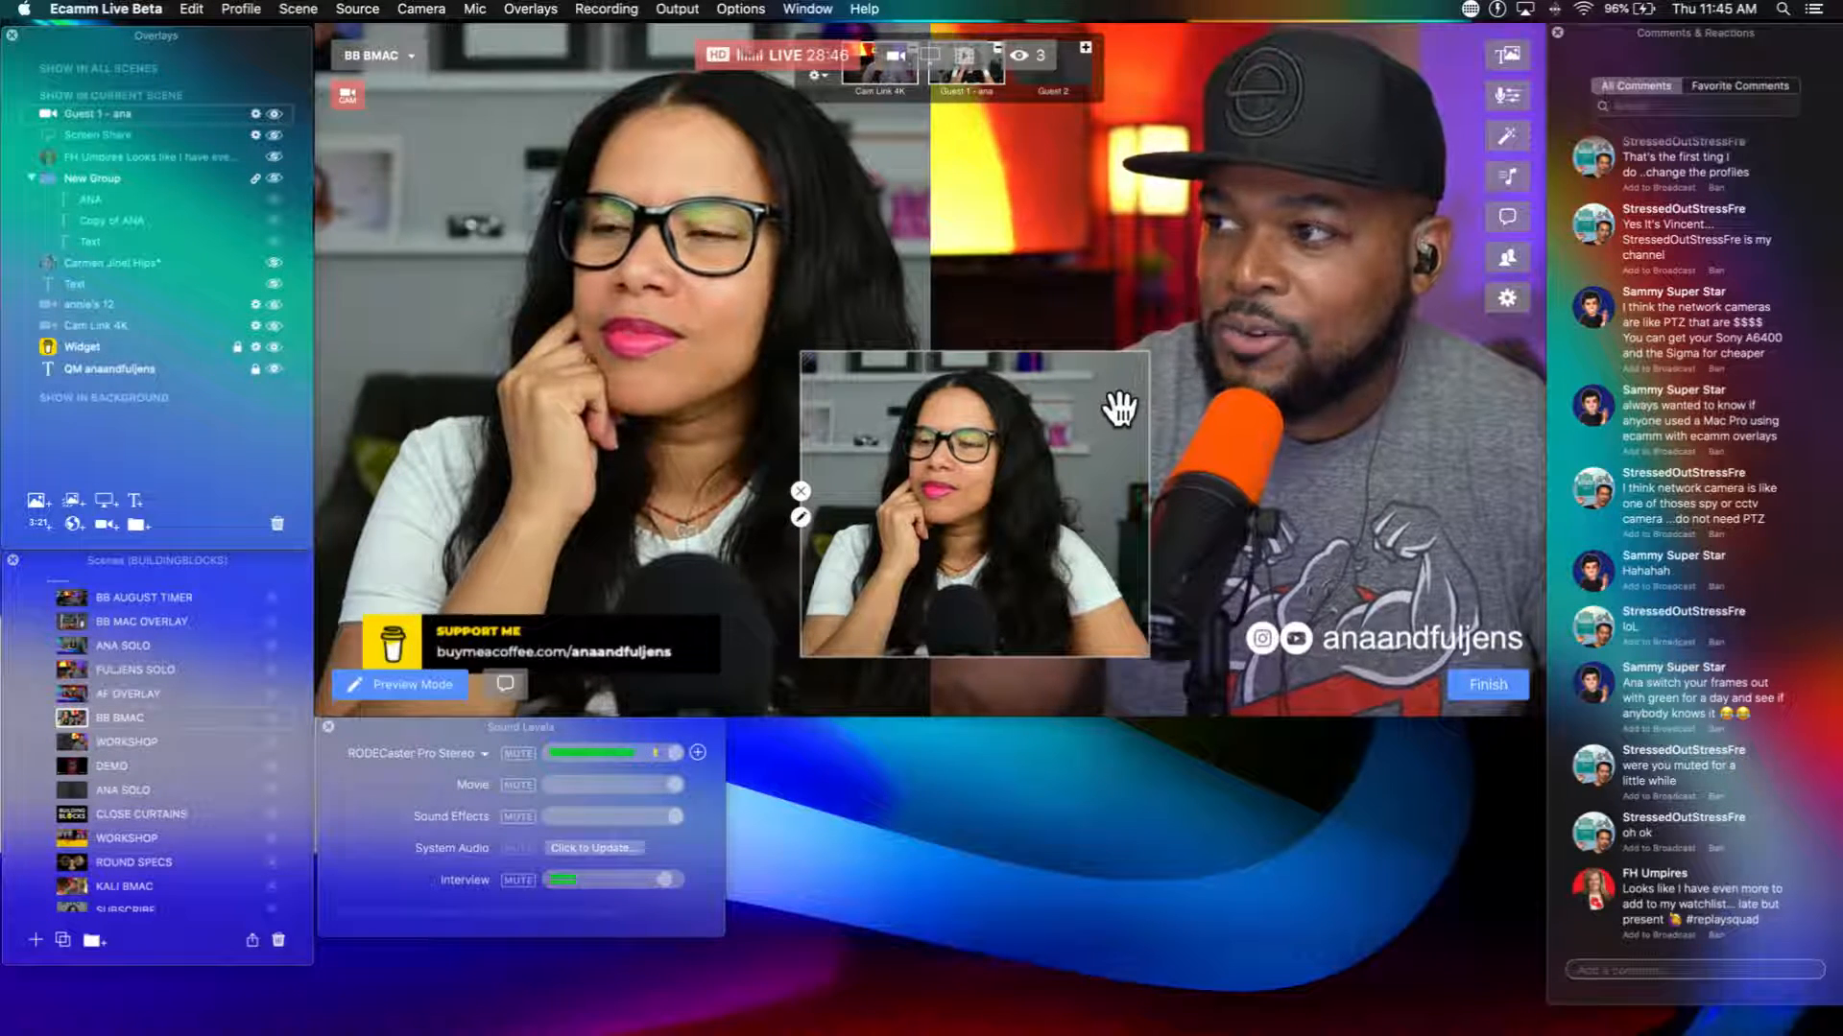
pyautogui.click(803, 489)
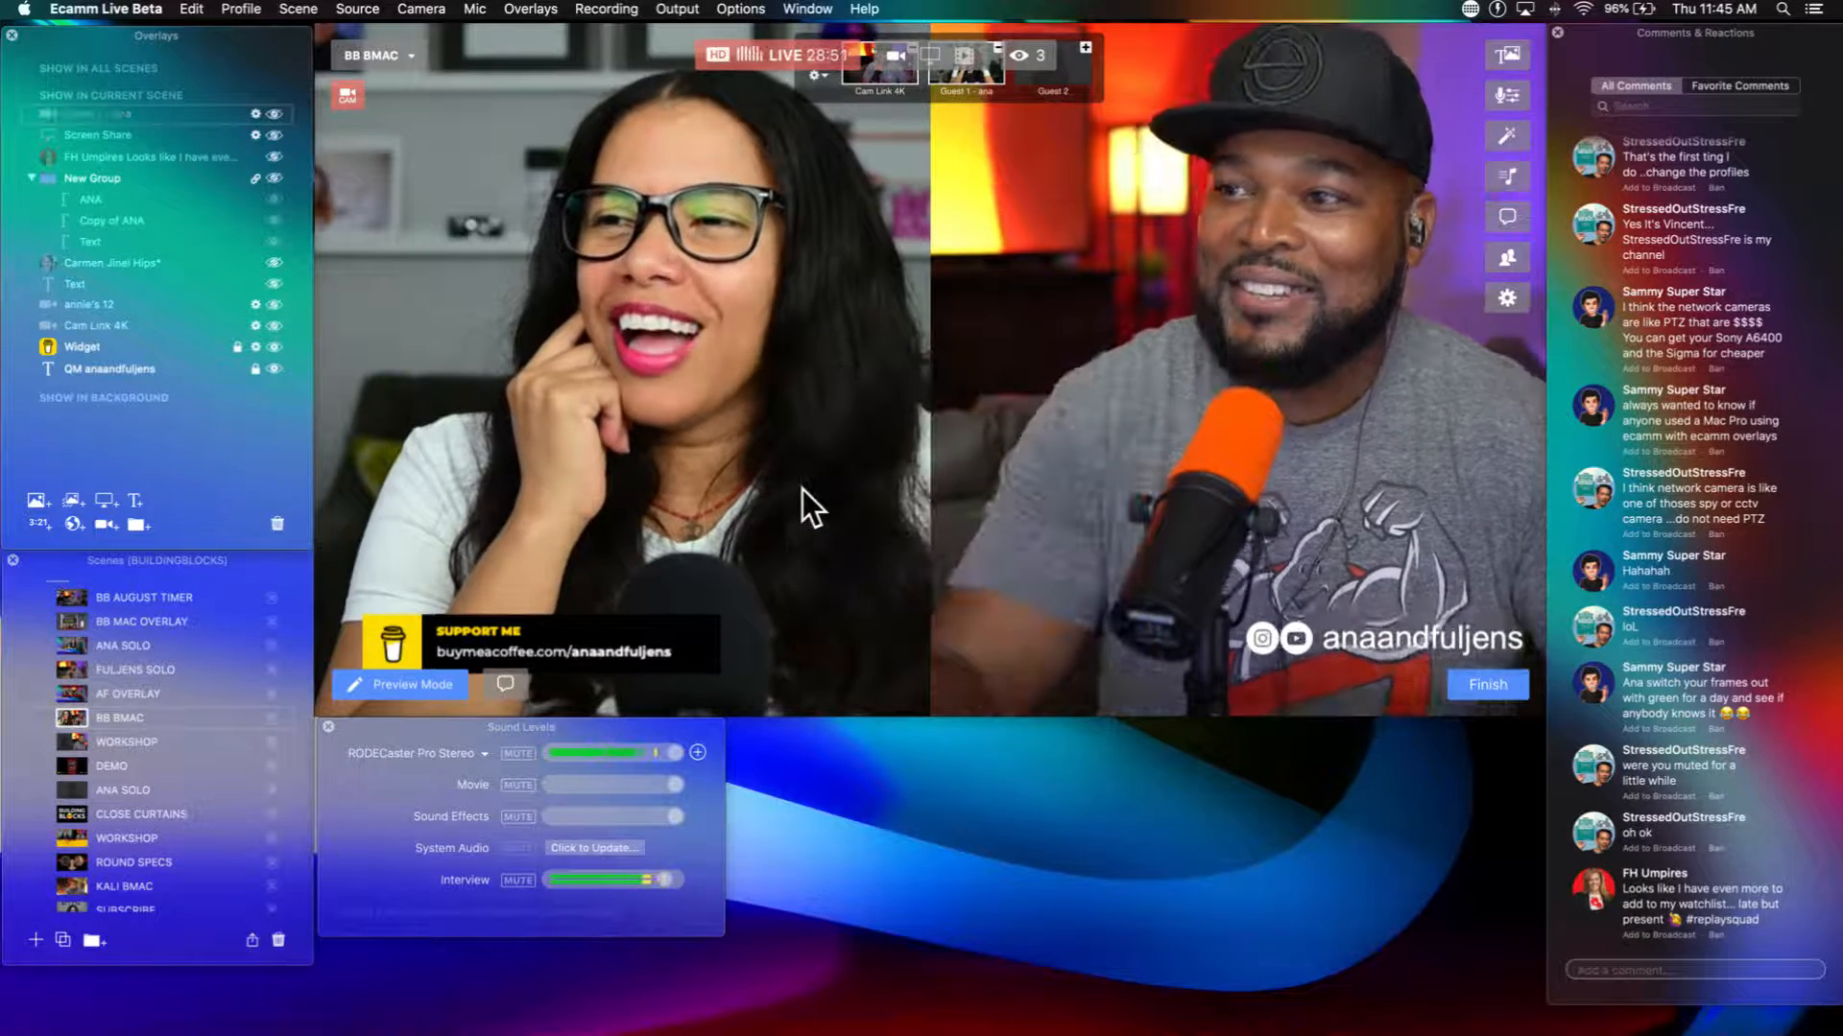
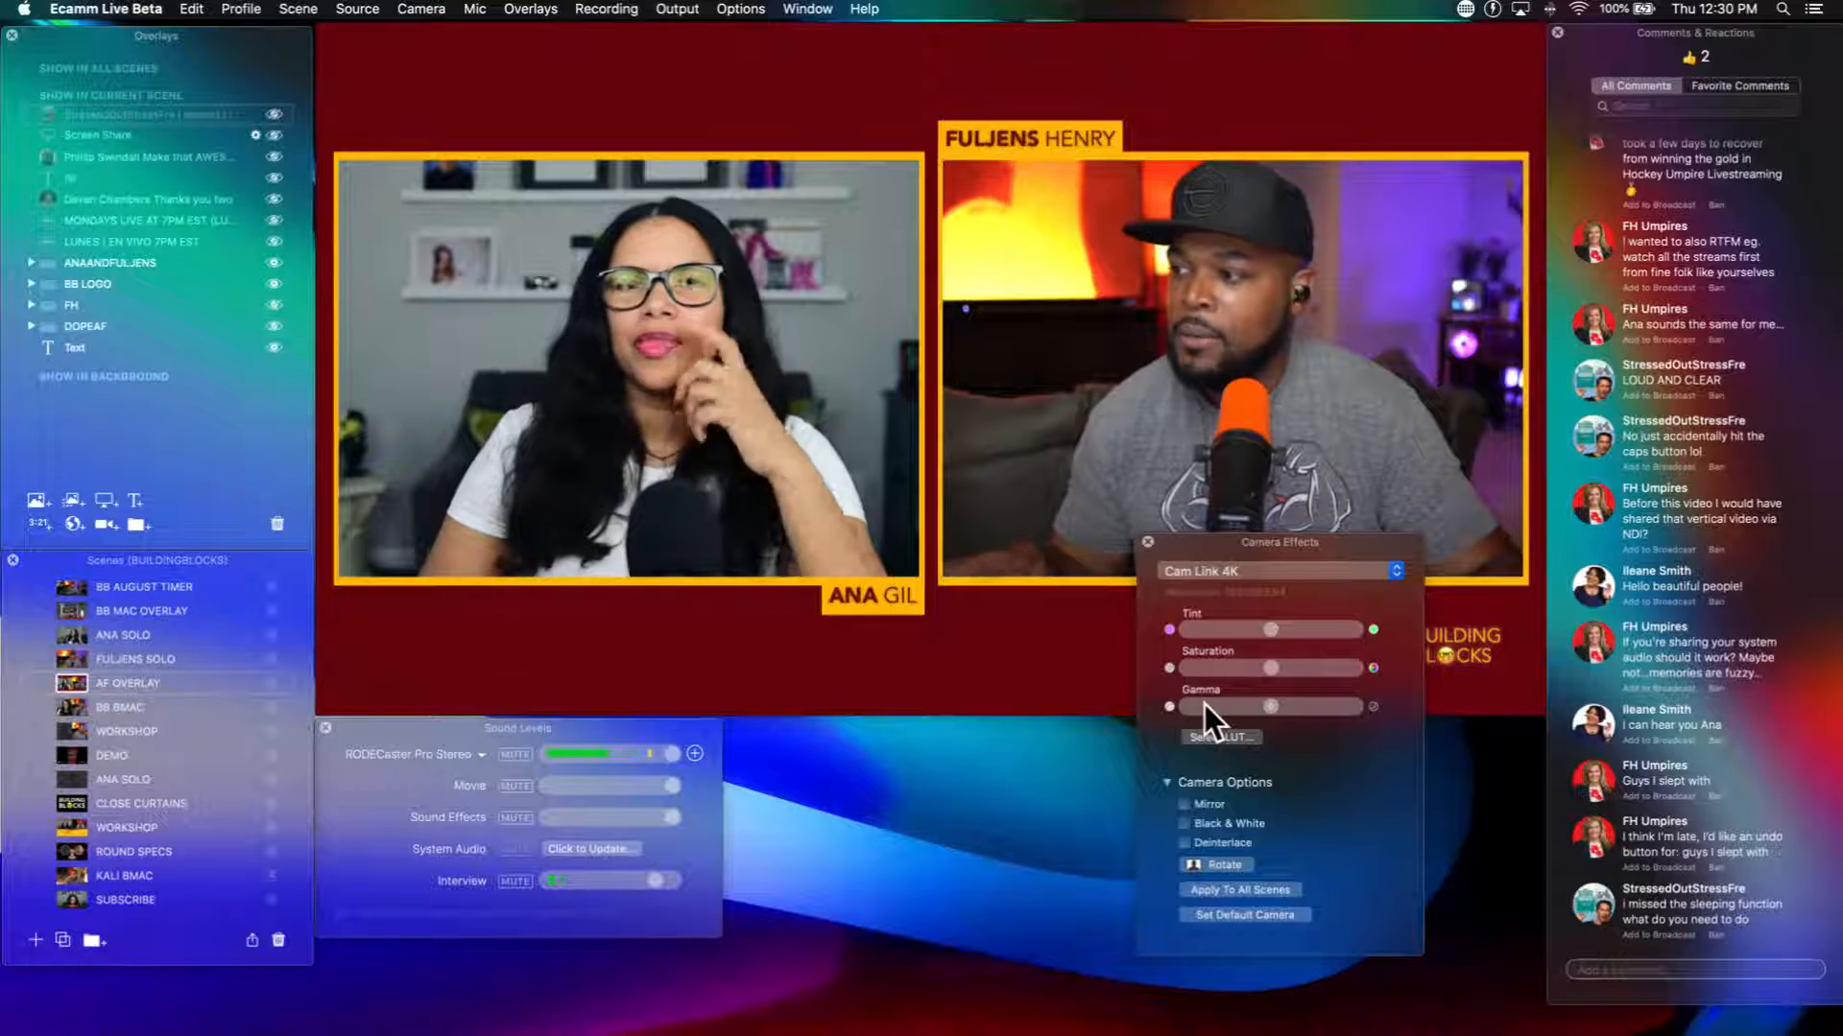
# Step: Rotate the Cam Link 4K camera image in quarter turns through two full rotations, ending upright
pyautogui.moveTo(1206, 553); pyautogui.dragTo(1167, 554)
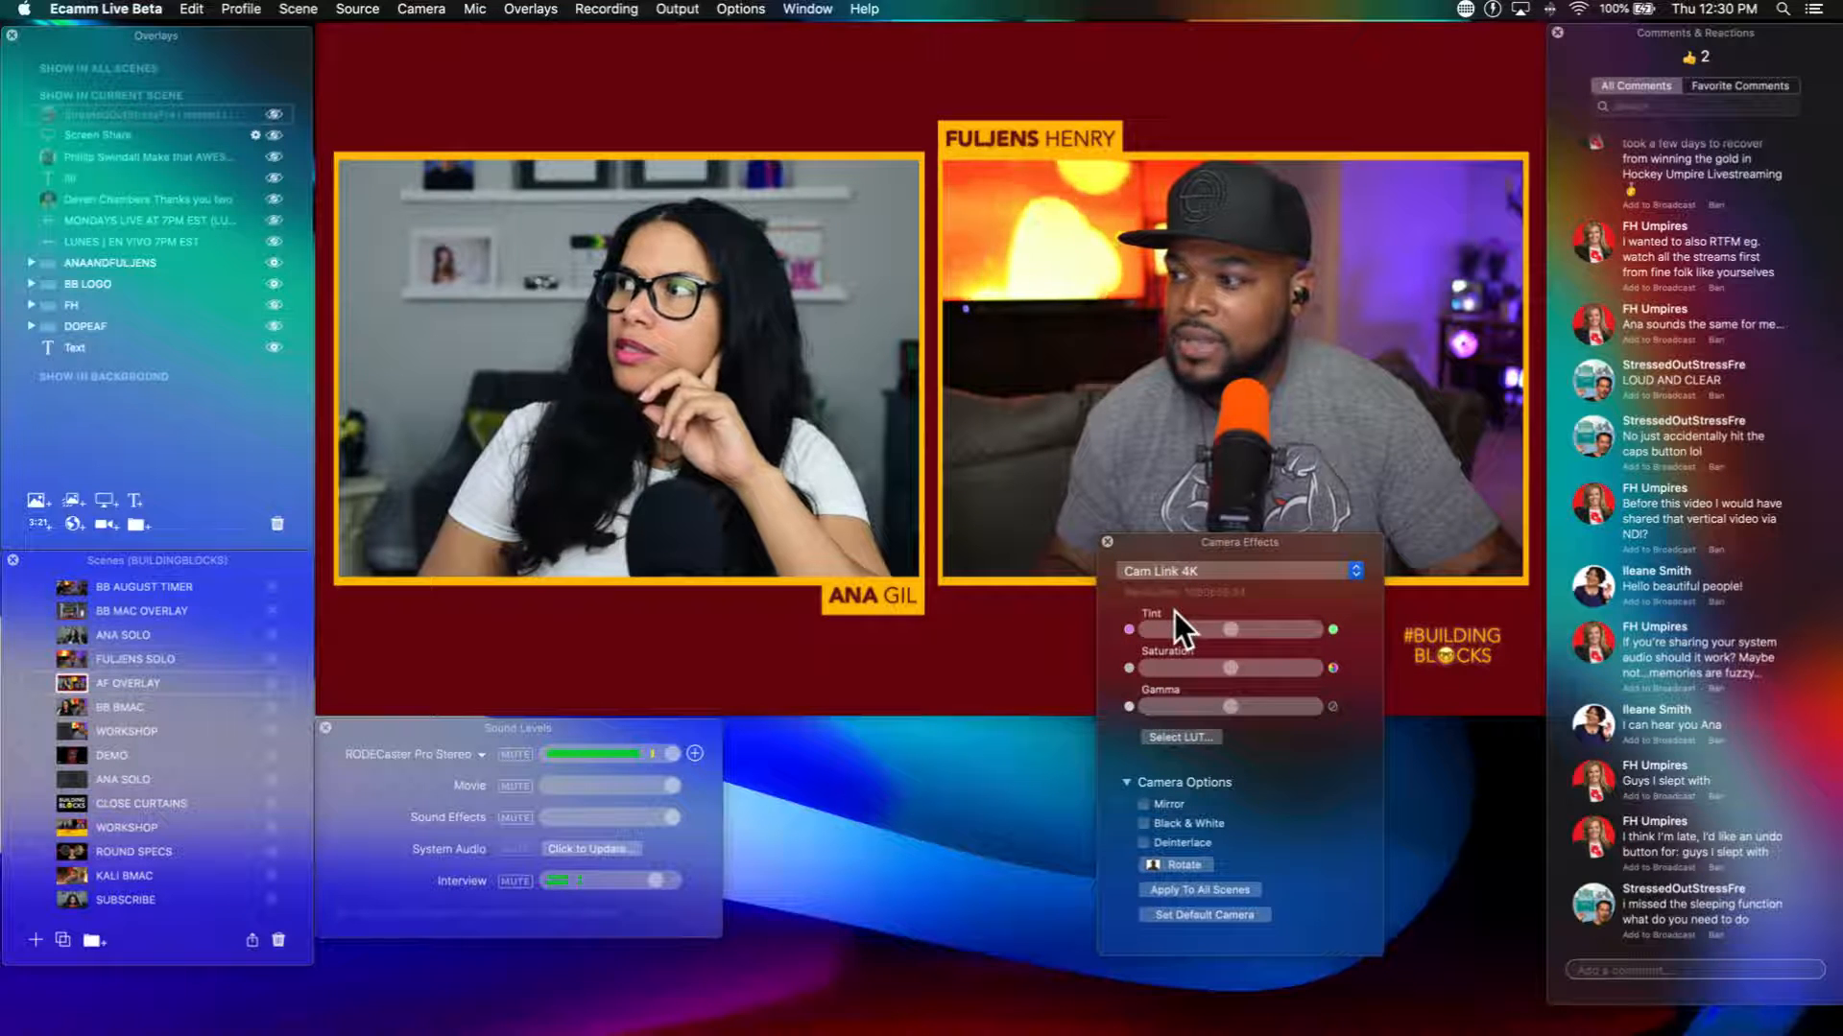
pyautogui.scroll(-1, 1128, 729)
pyautogui.scroll(1, 1130, 739)
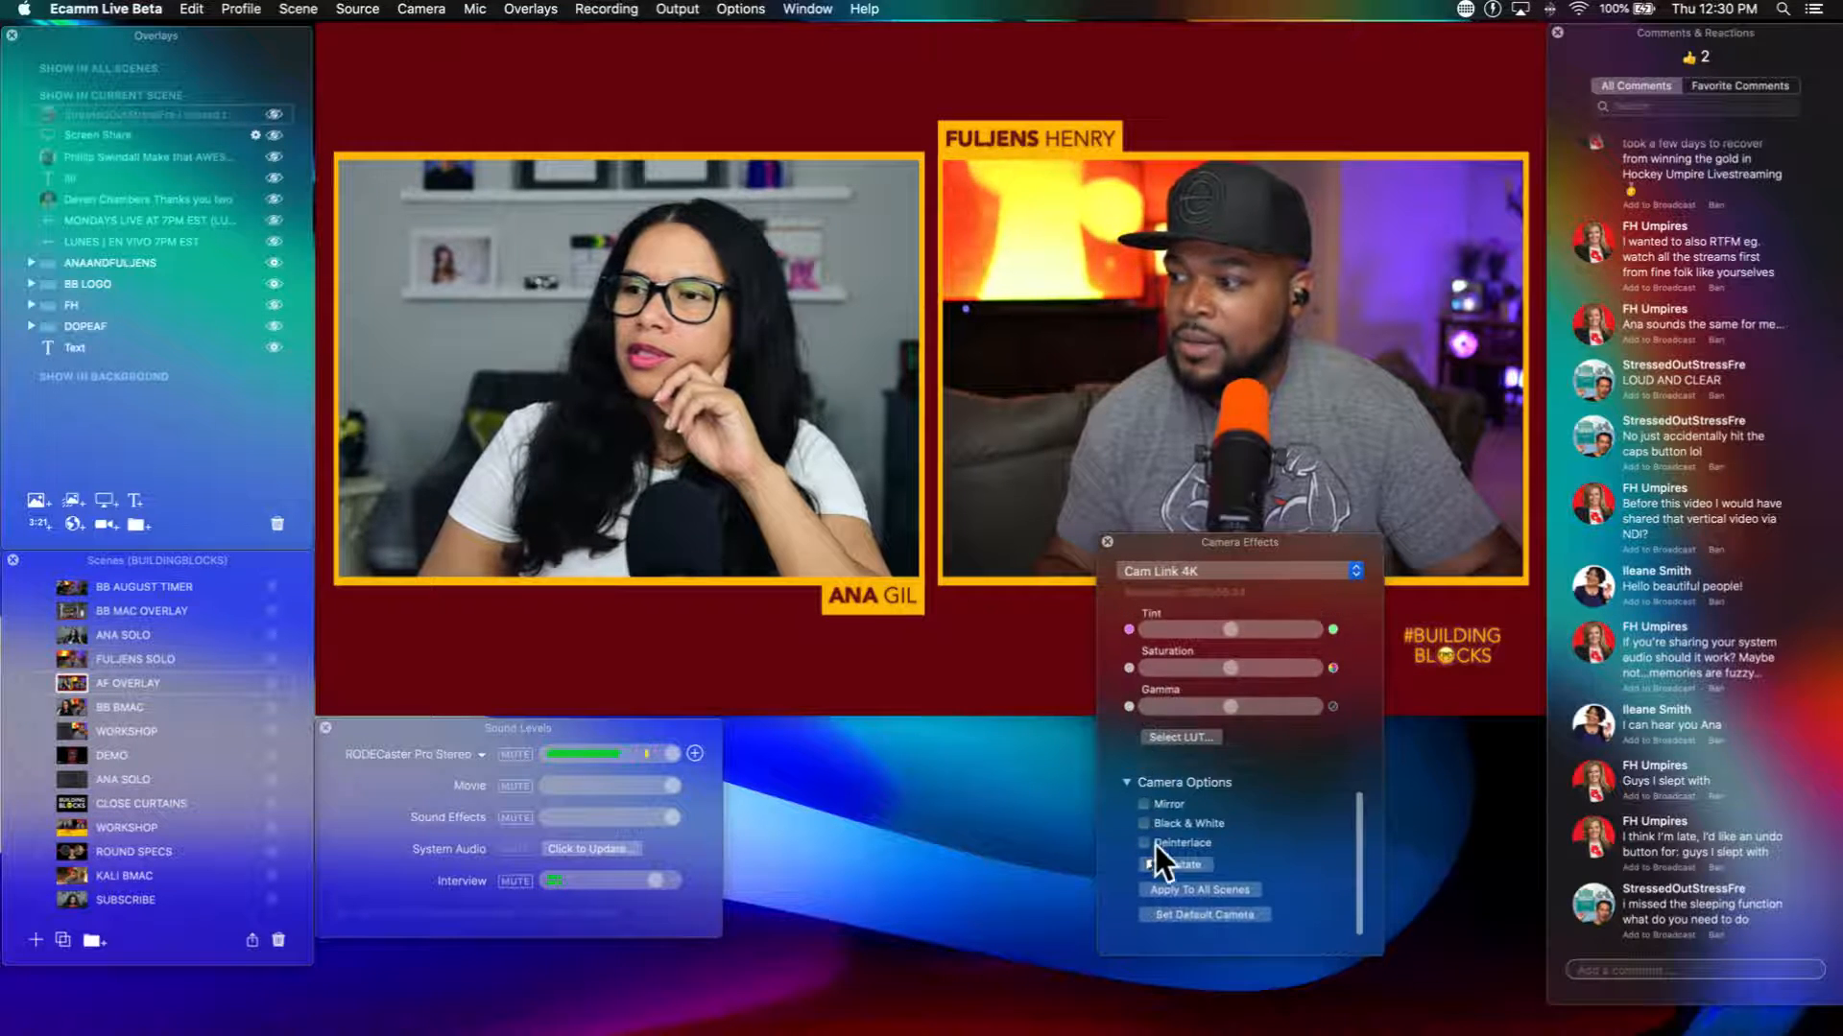
pyautogui.click(1170, 863)
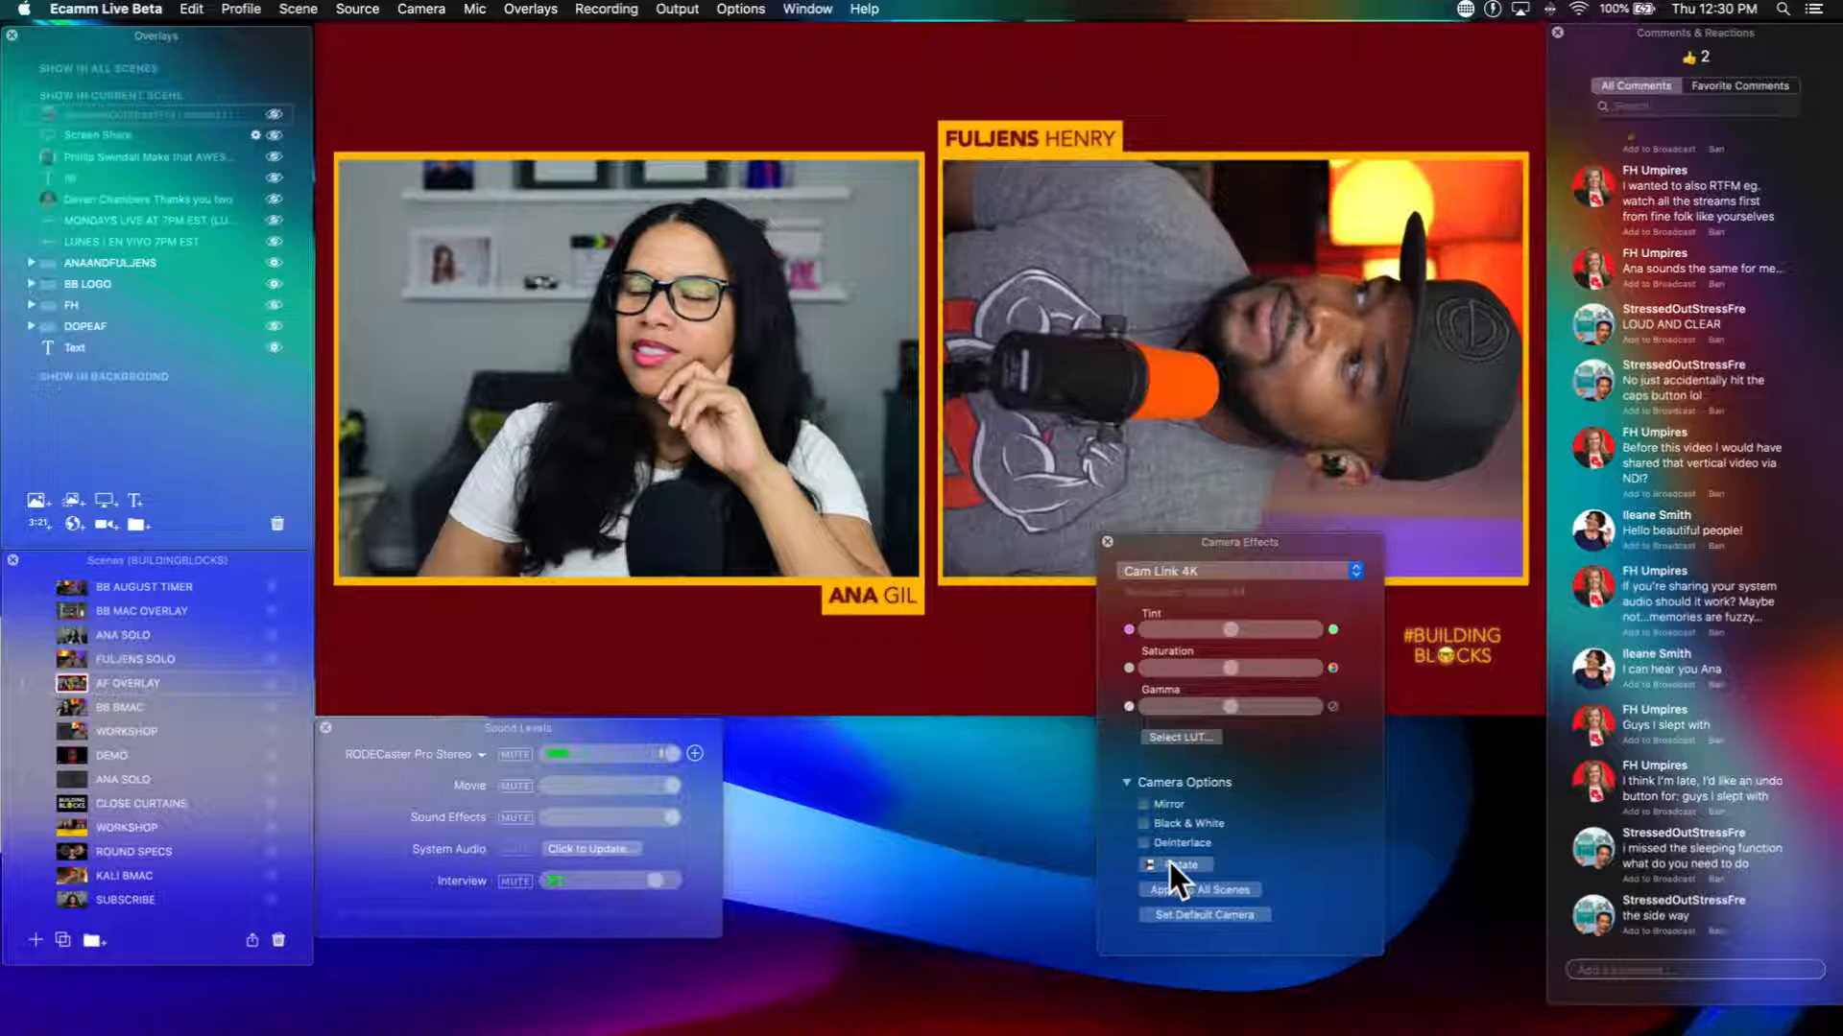
pyautogui.click(1170, 863)
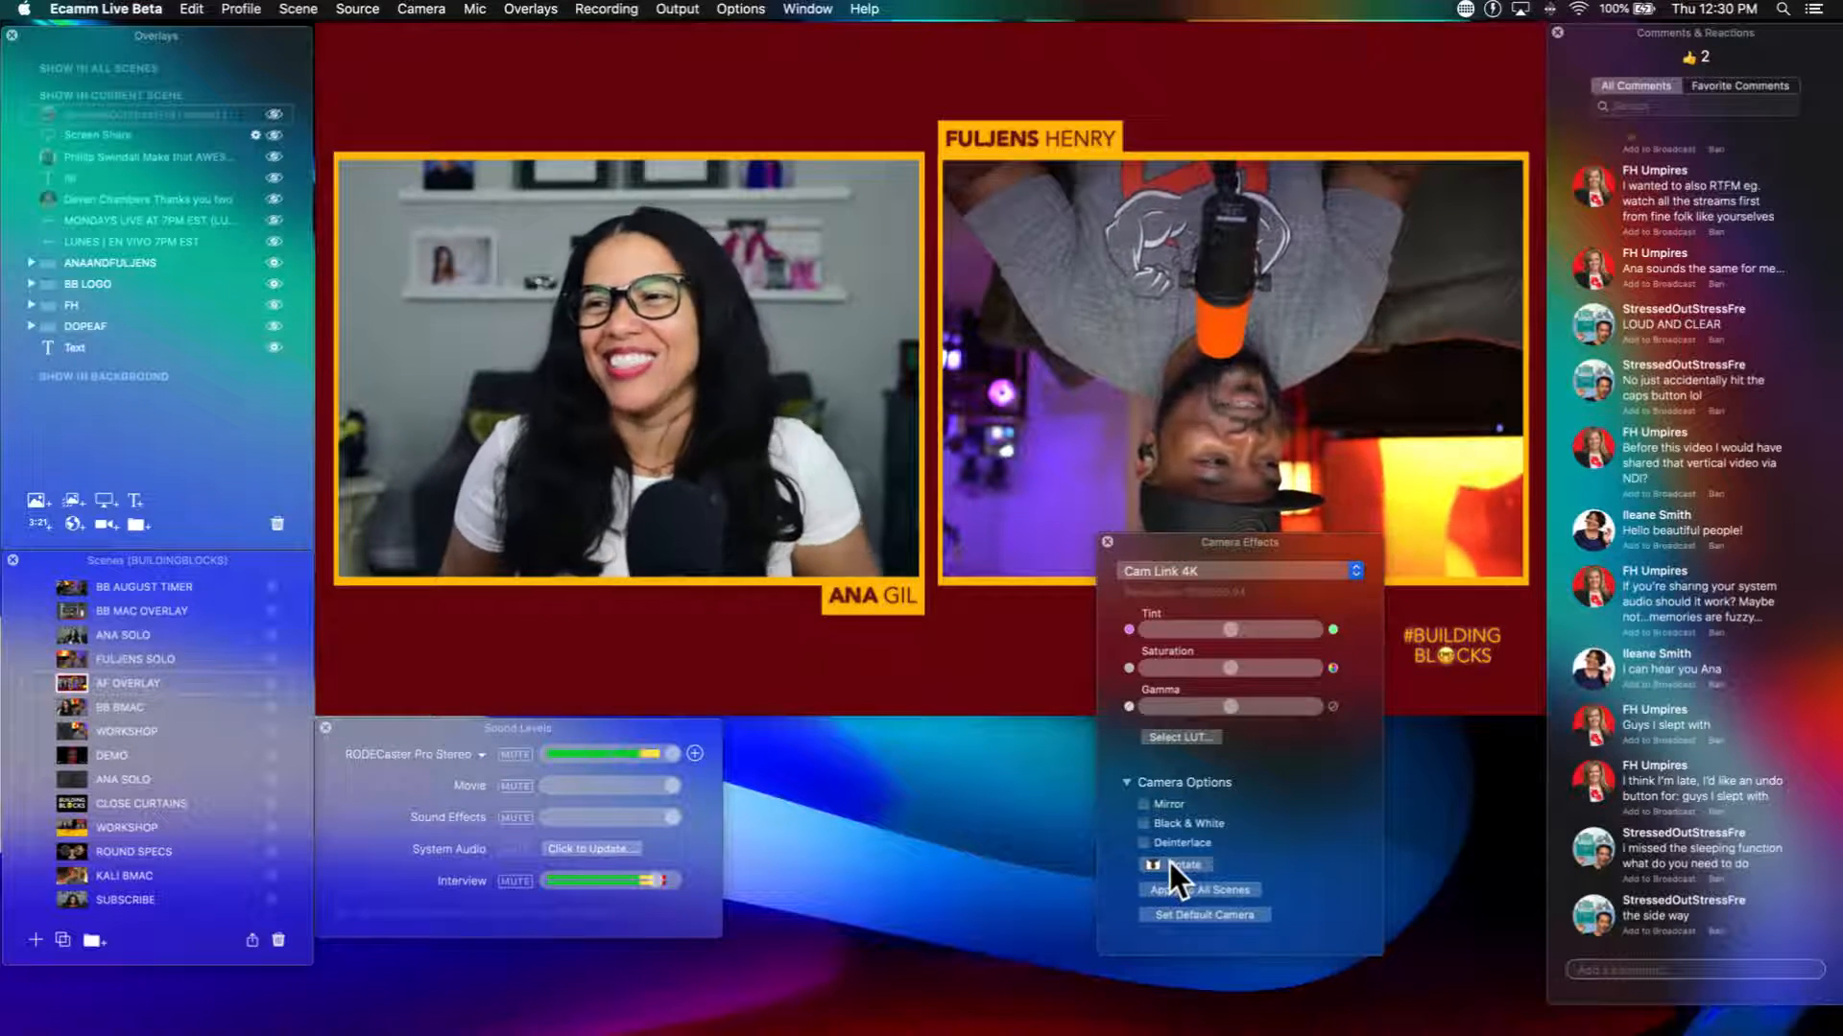
pyautogui.click(1170, 861)
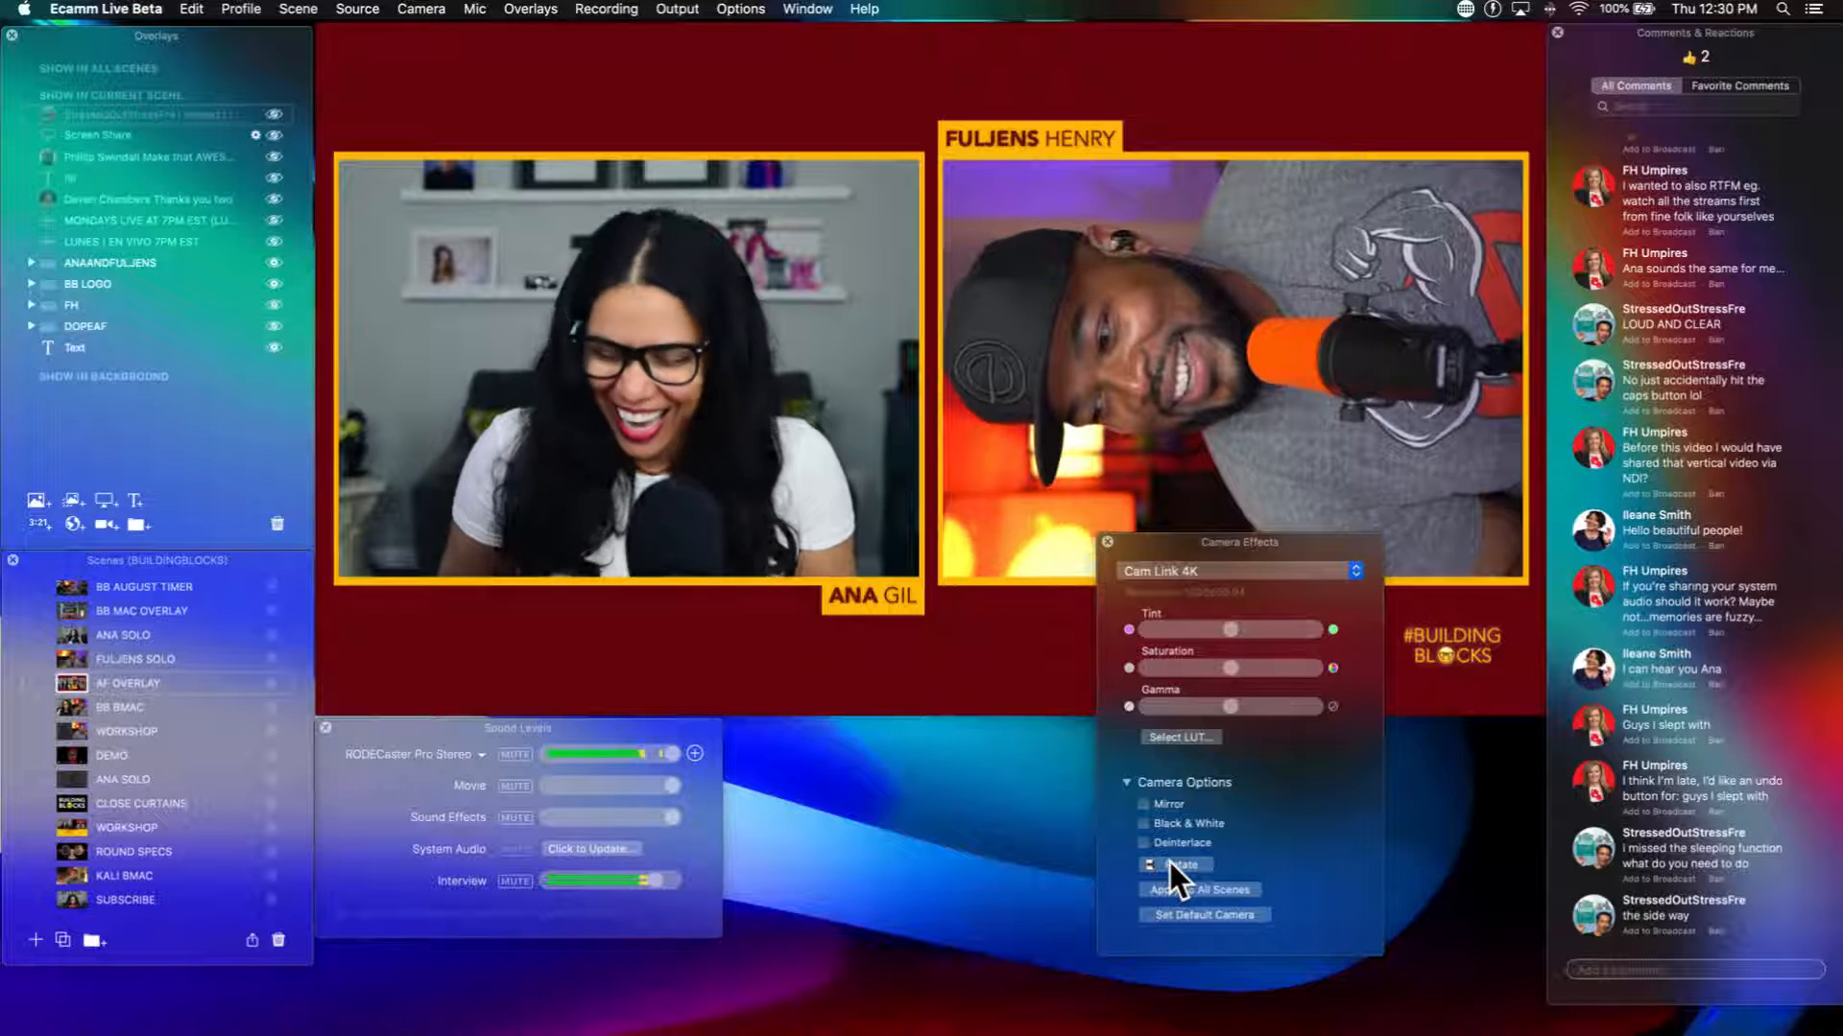
pyautogui.click(1171, 863)
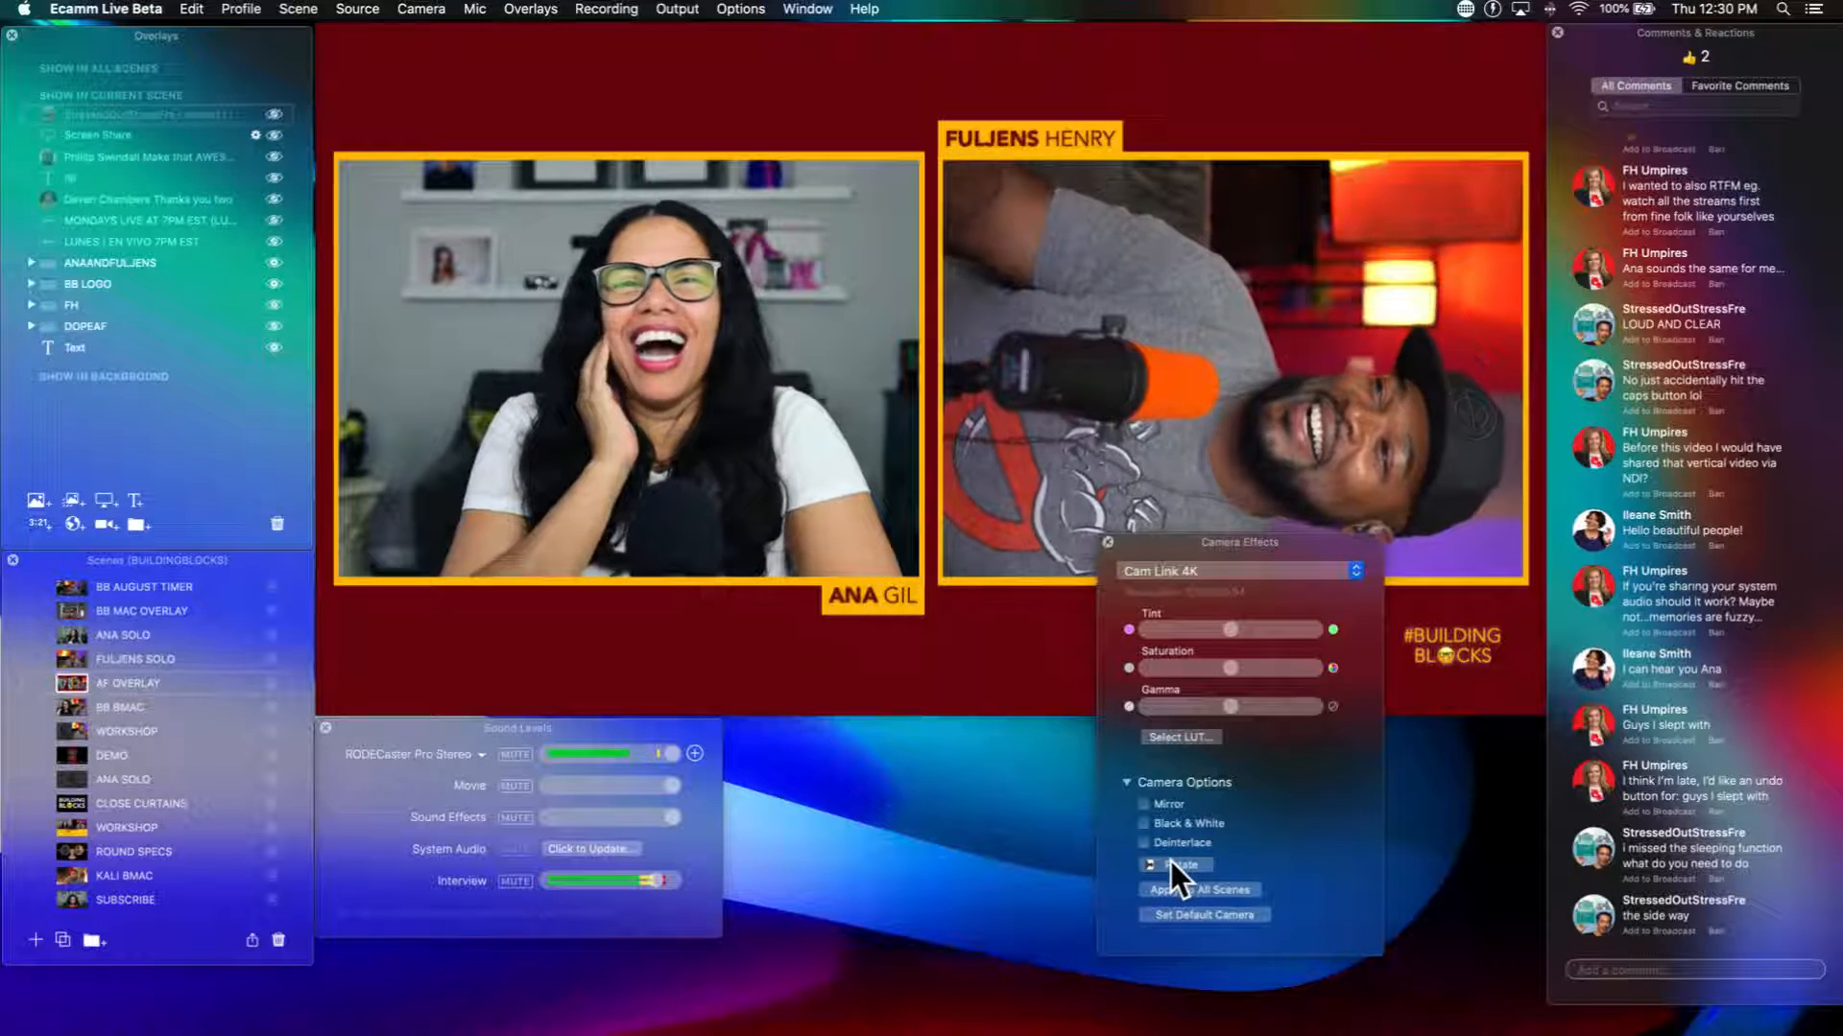
pyautogui.click(1170, 862)
pyautogui.click(1170, 860)
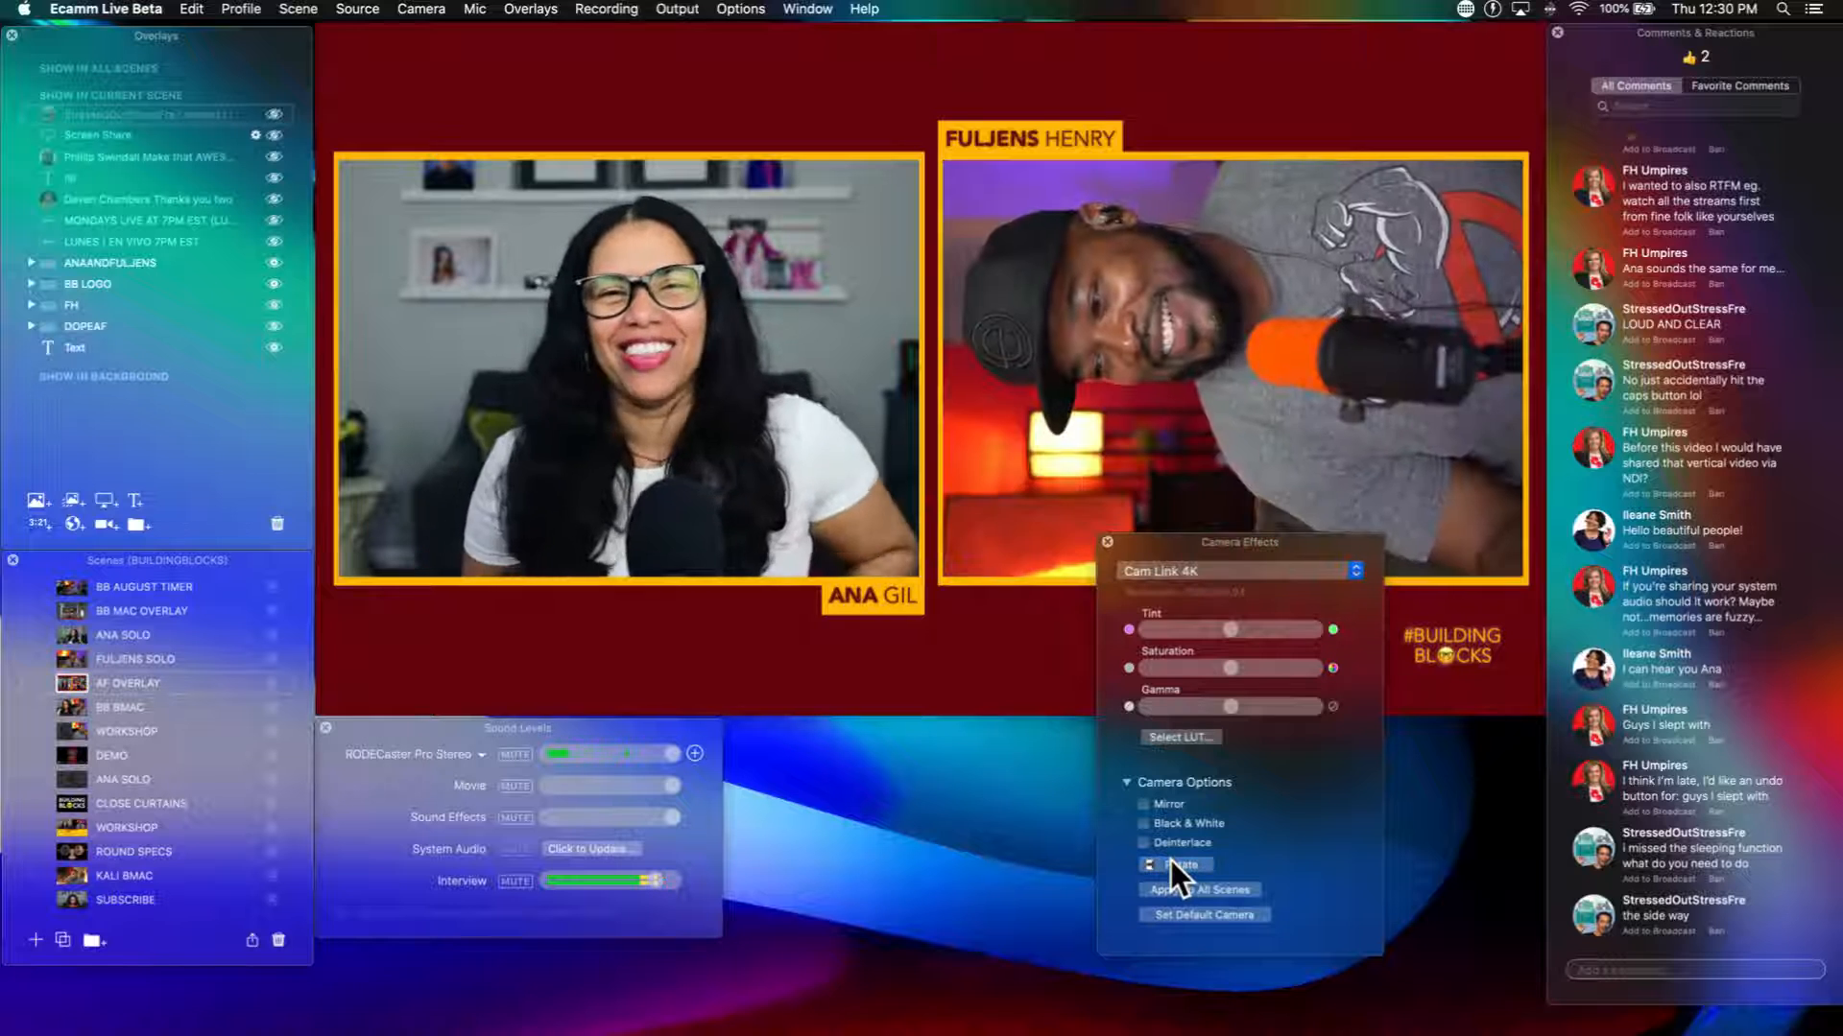
pyautogui.click(1170, 859)
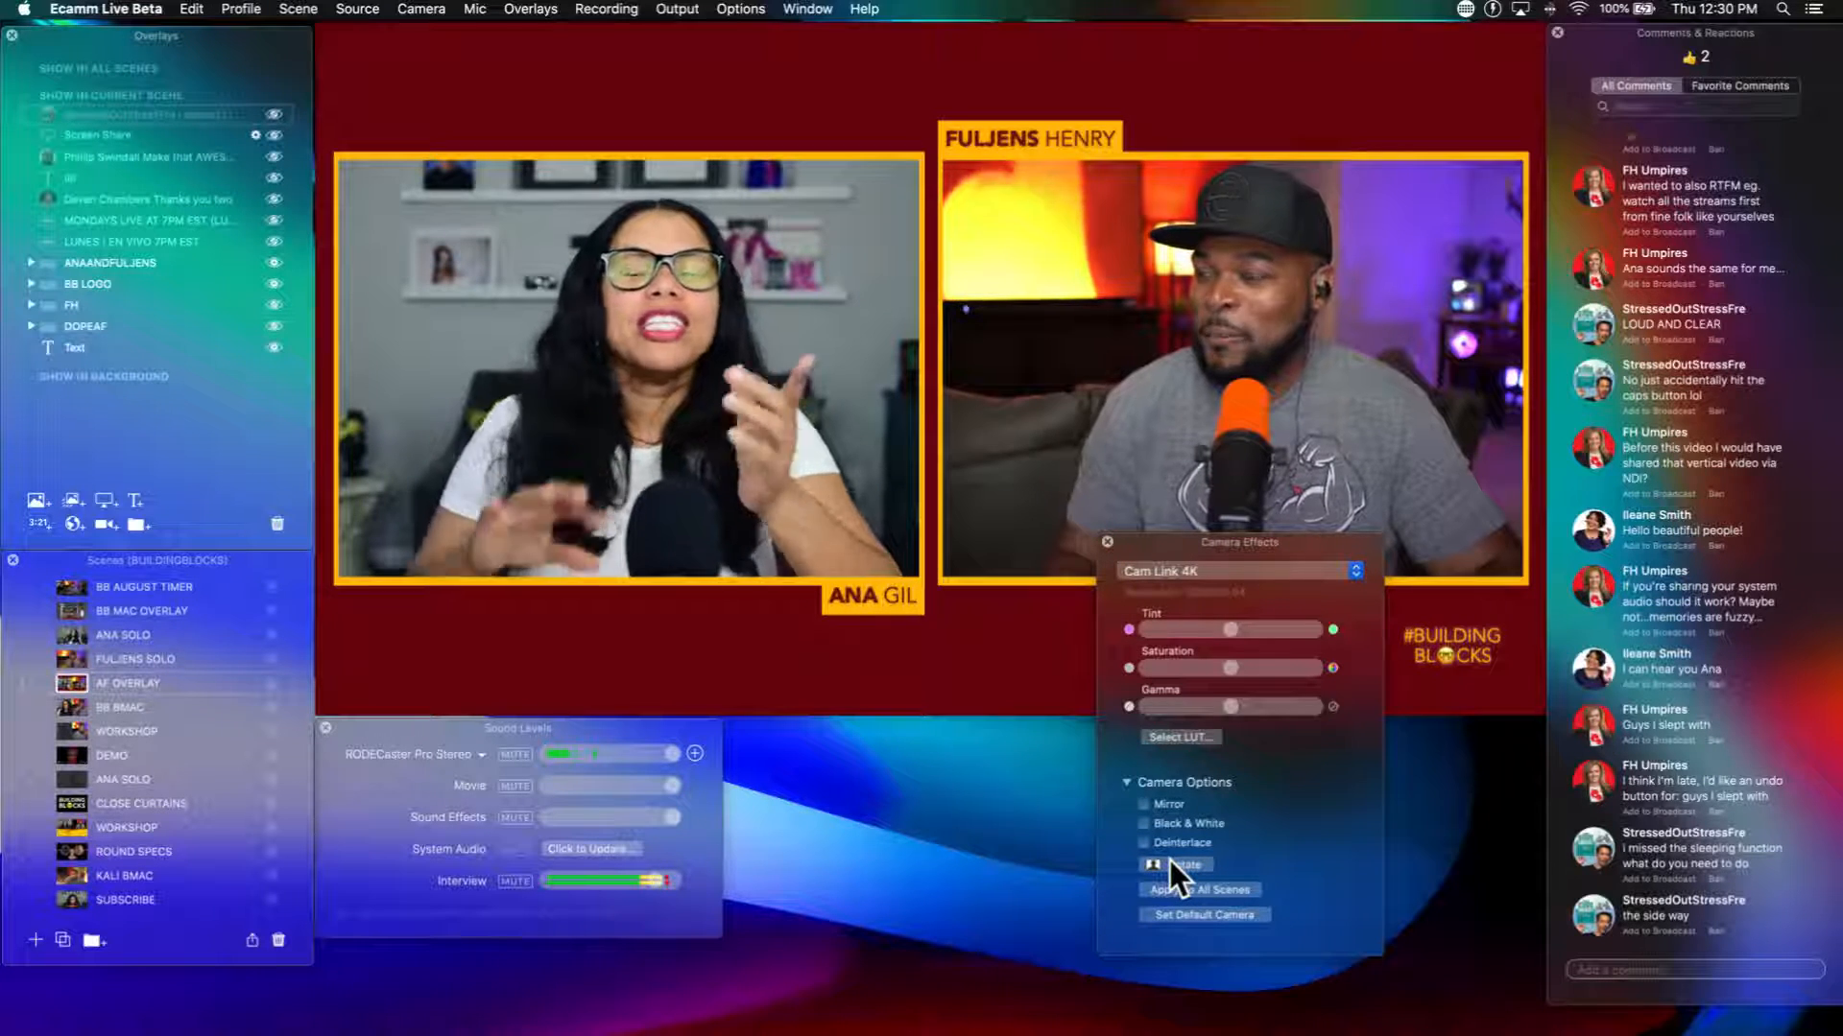
# Step: Switch the camera effects to Guest 1, rotate that image through one full turn back to upright, and close the effects
pyautogui.scroll(3, 1171, 860)
pyautogui.click(1197, 572)
pyautogui.click(1195, 585)
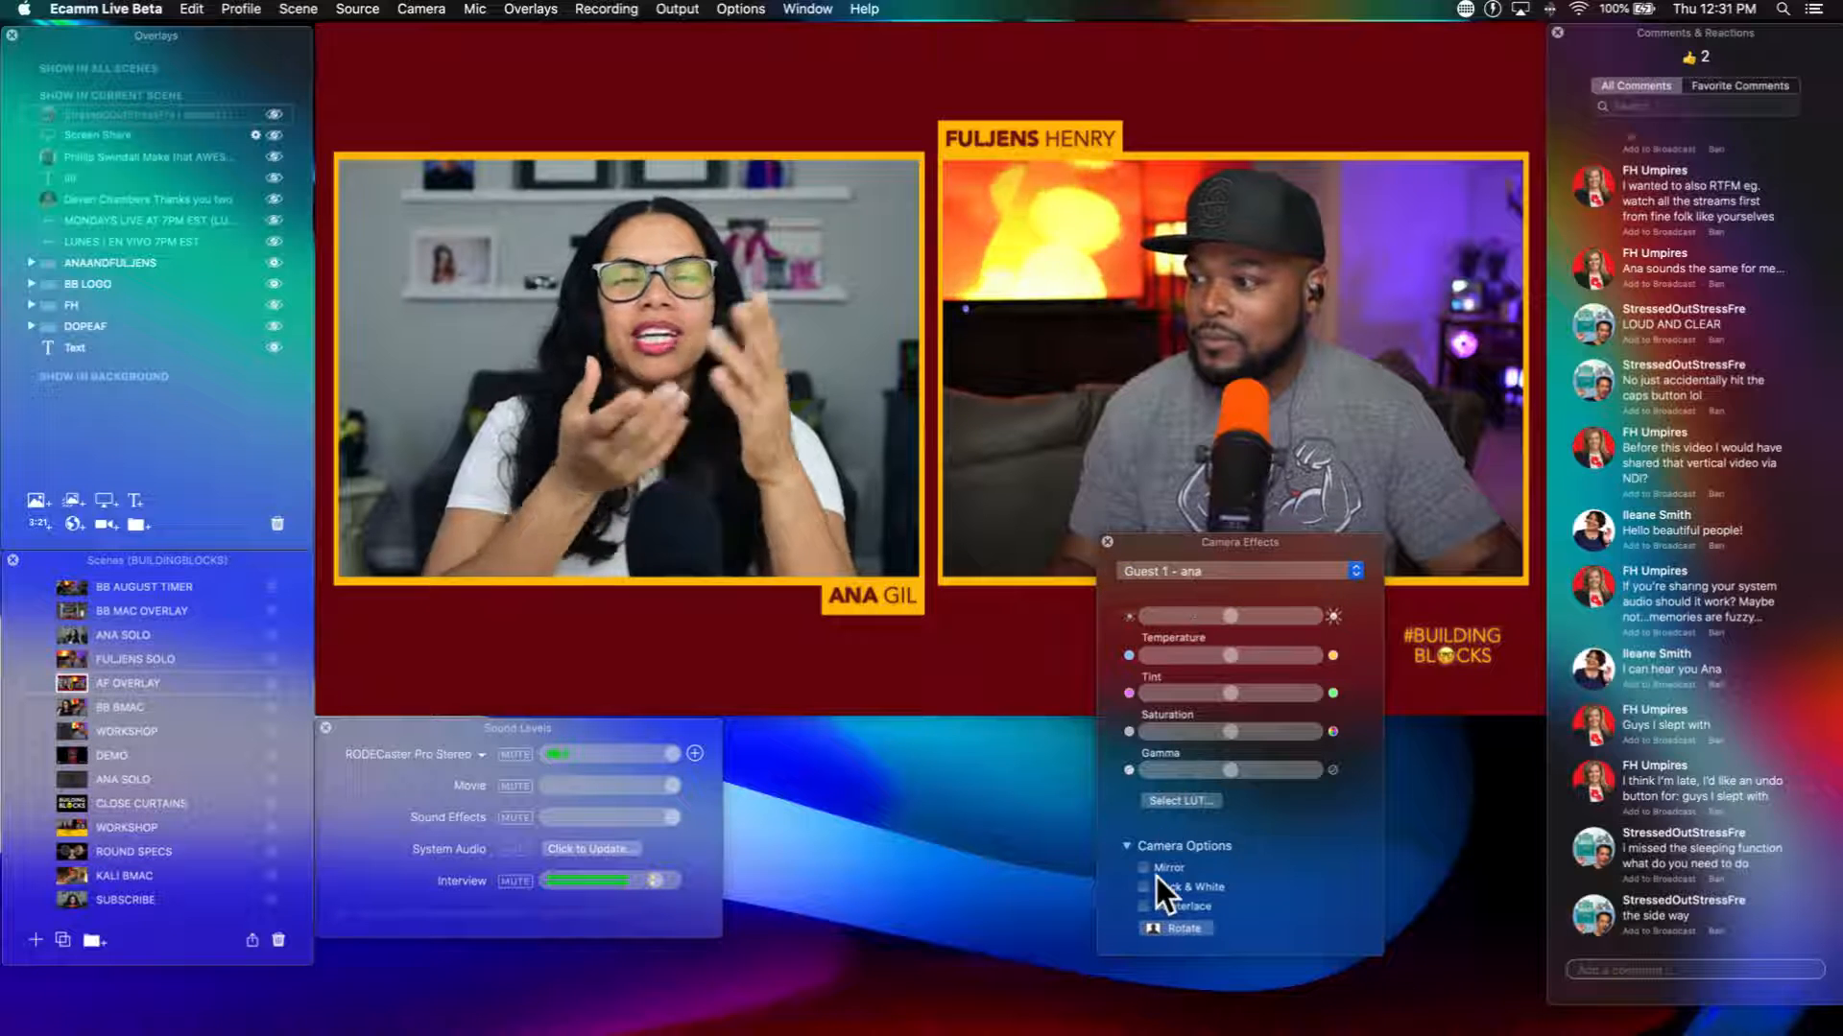
pyautogui.scroll(-3, 1142, 892)
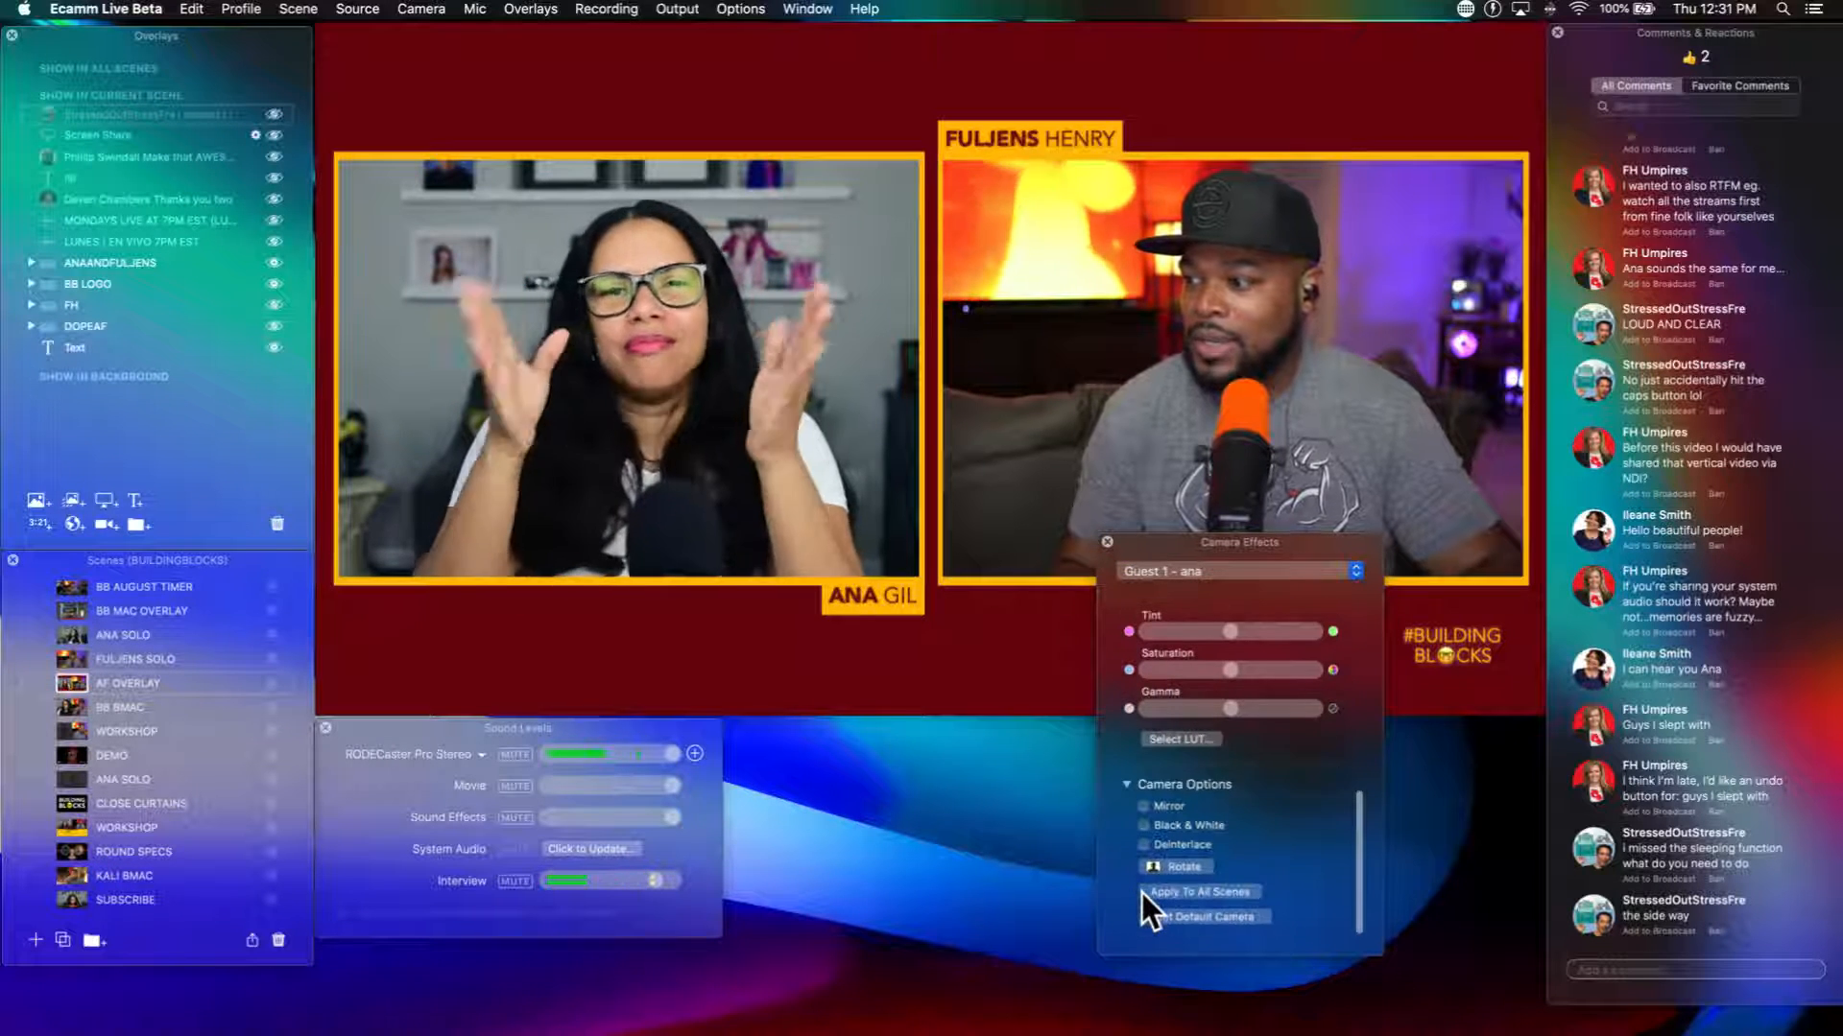
pyautogui.click(1170, 866)
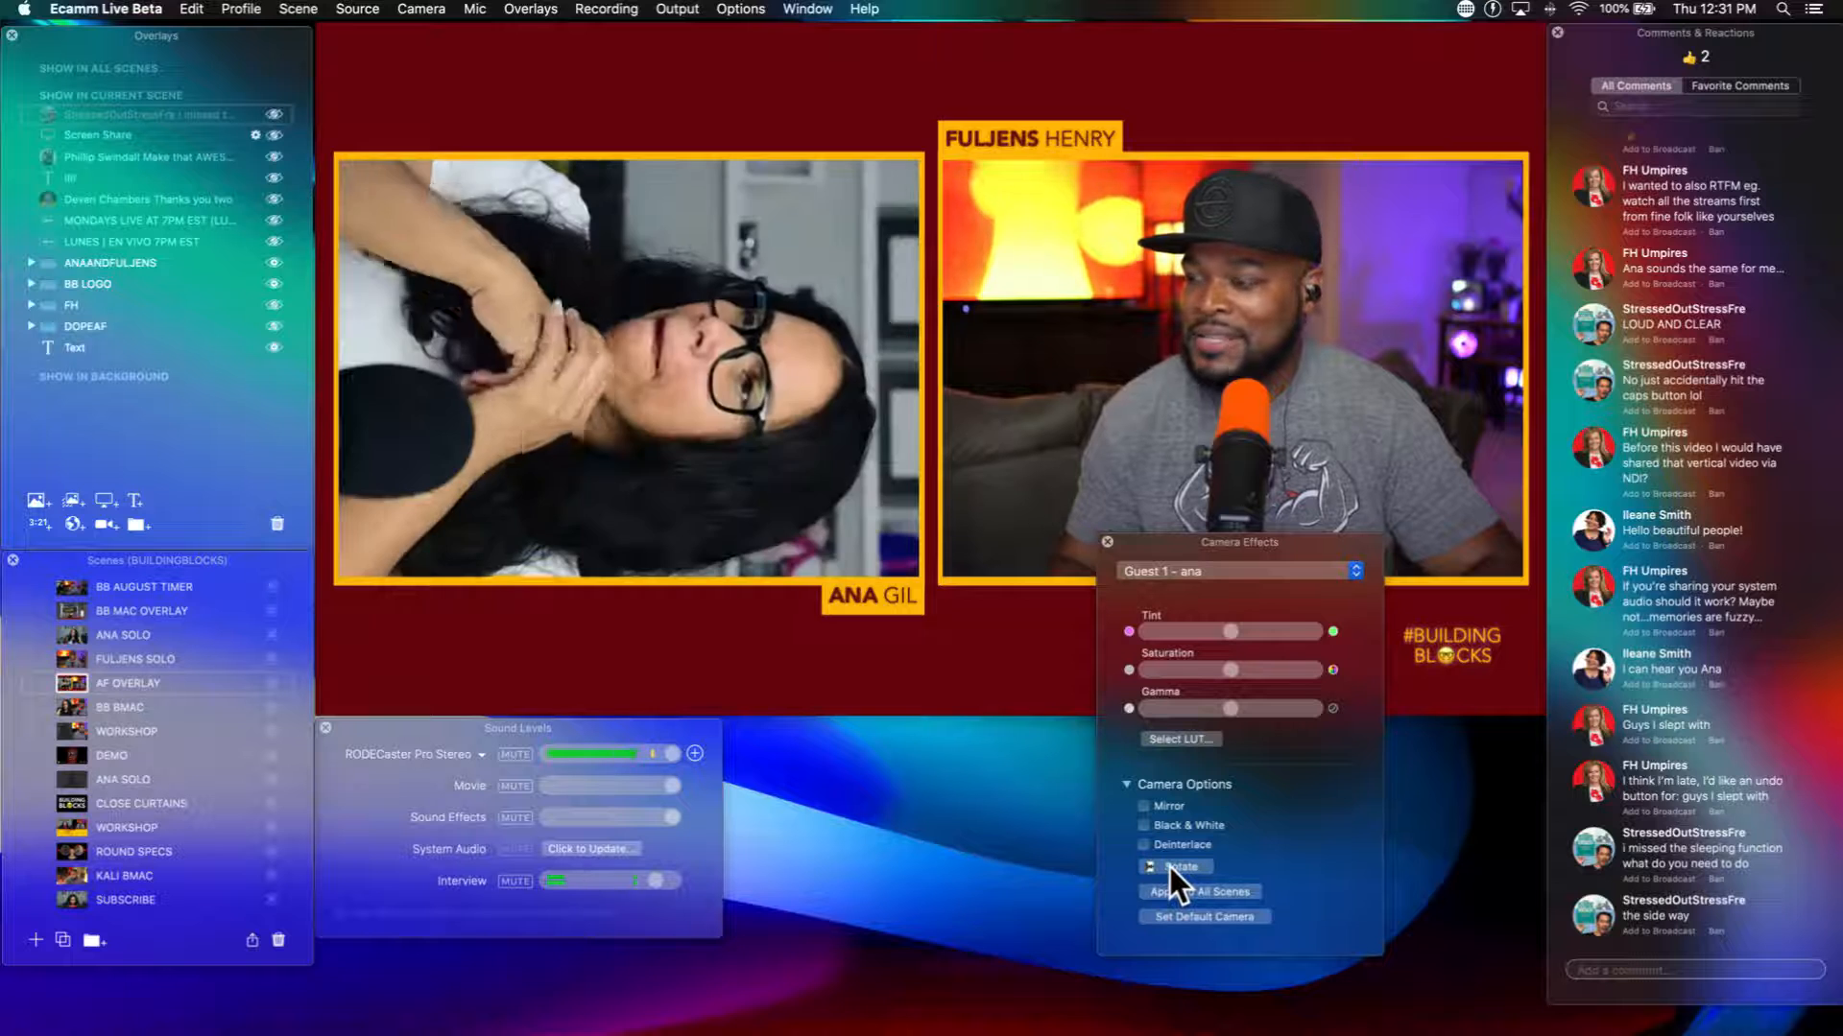
pyautogui.click(1170, 868)
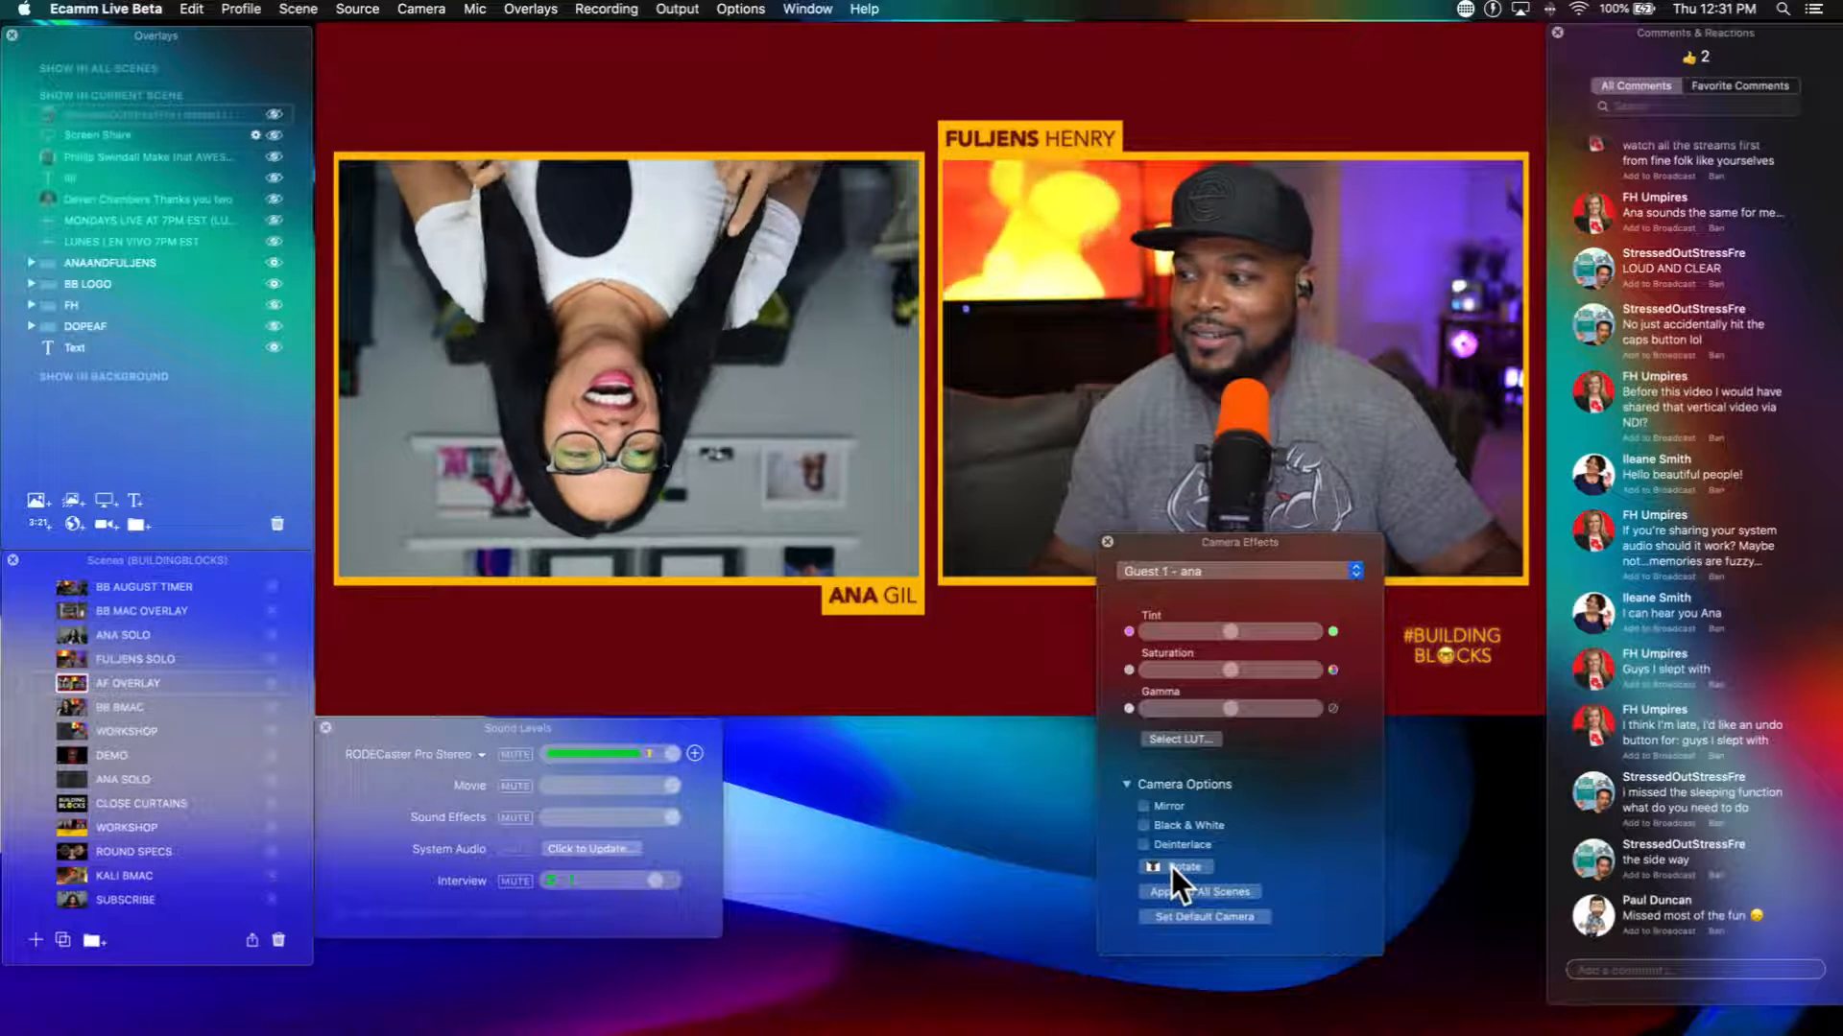
pyautogui.click(1172, 867)
pyautogui.click(1171, 867)
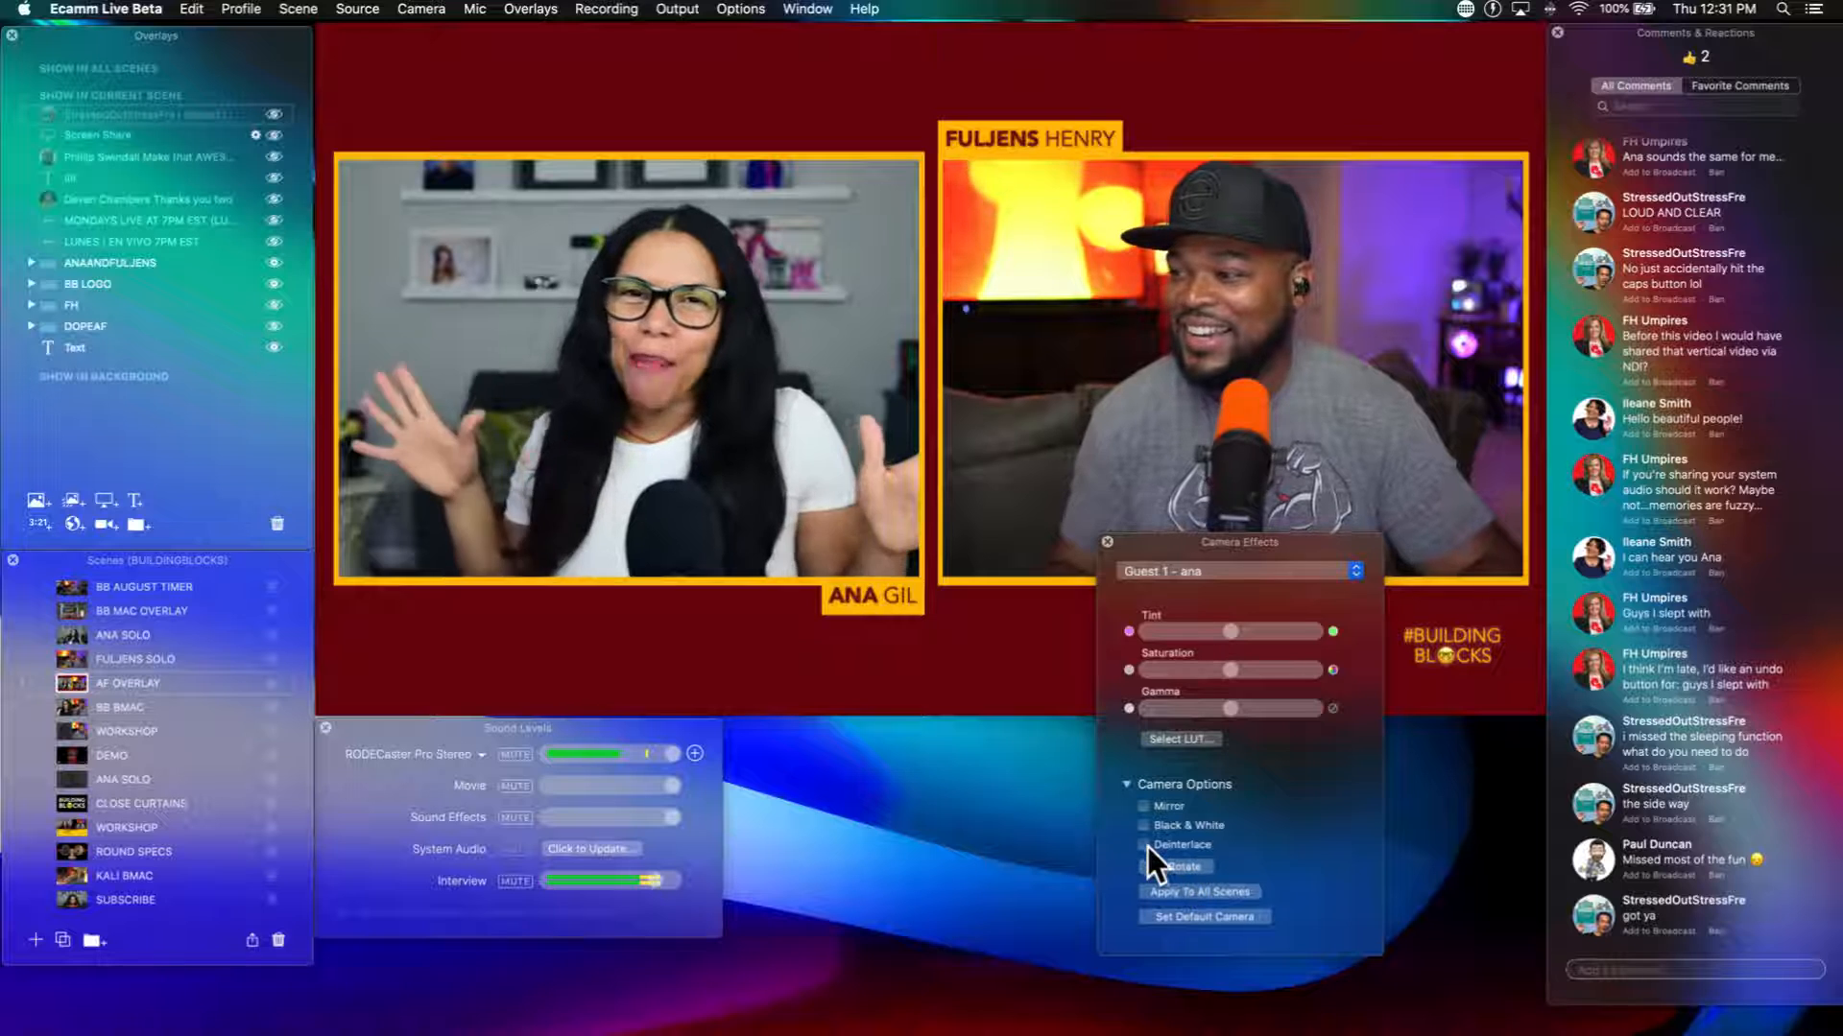
pyautogui.scroll(-1, 1147, 844)
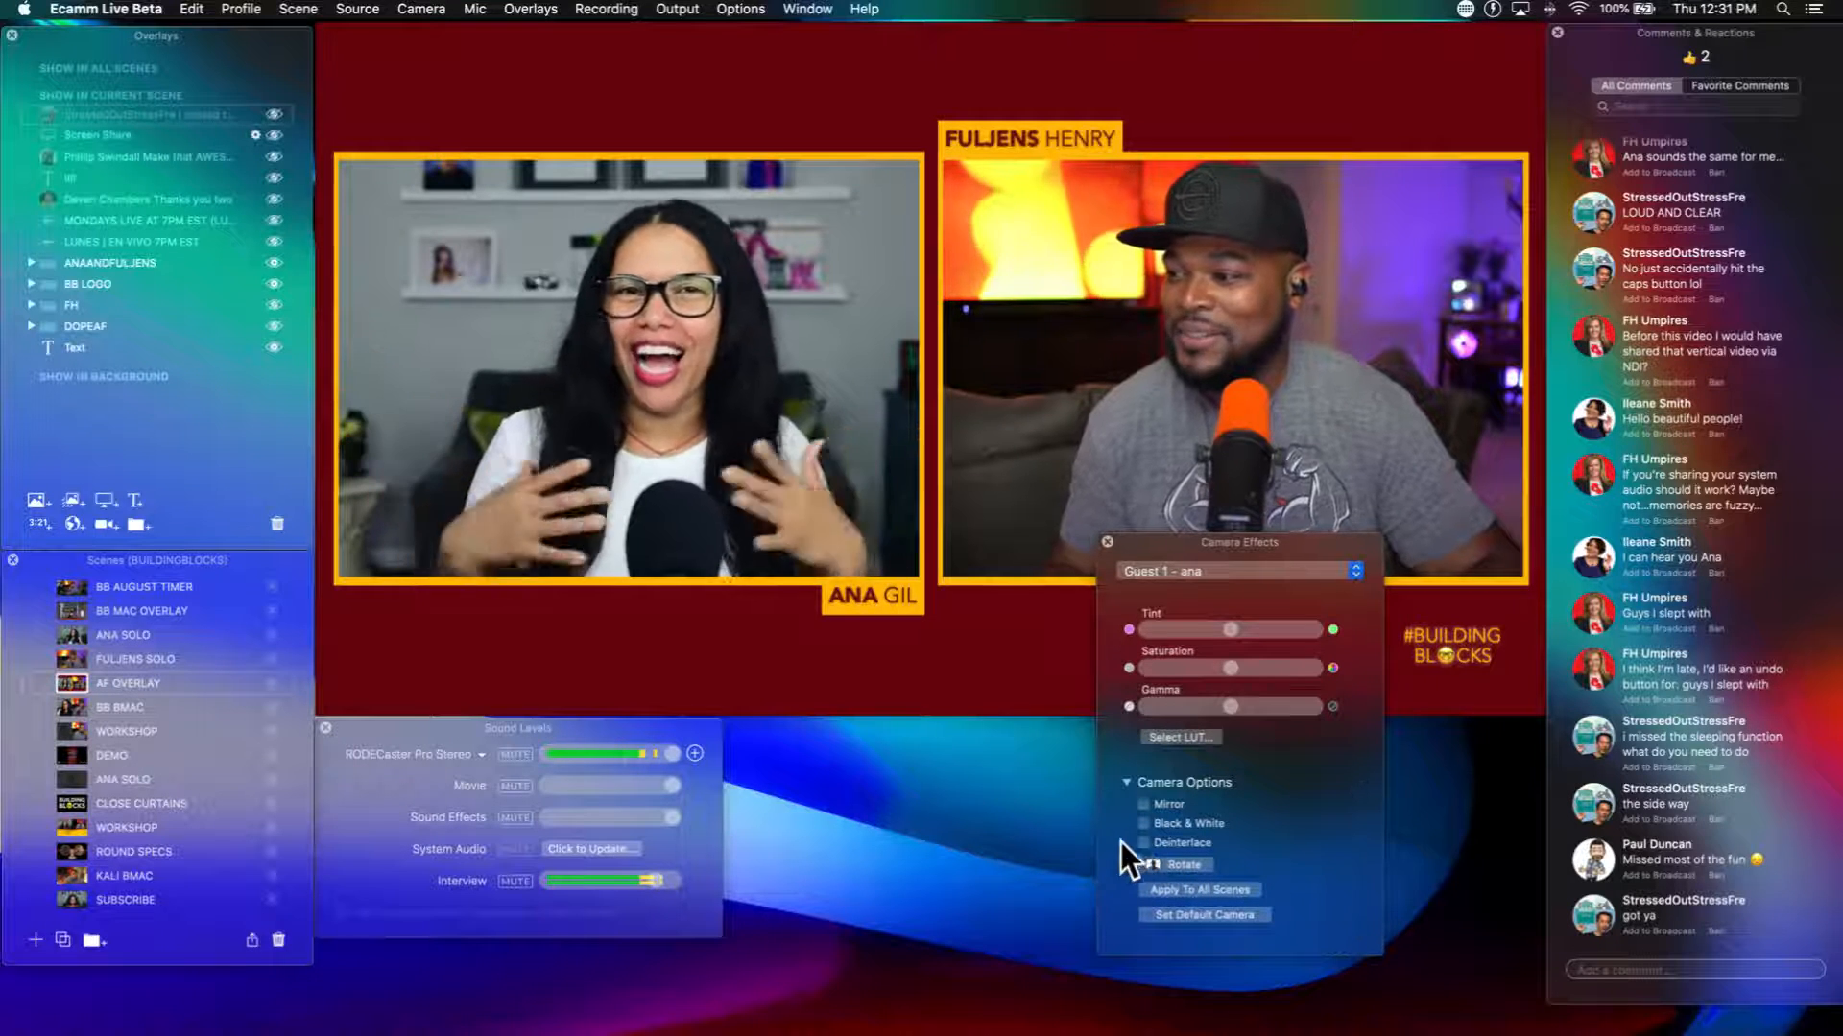
pyautogui.click(1107, 543)
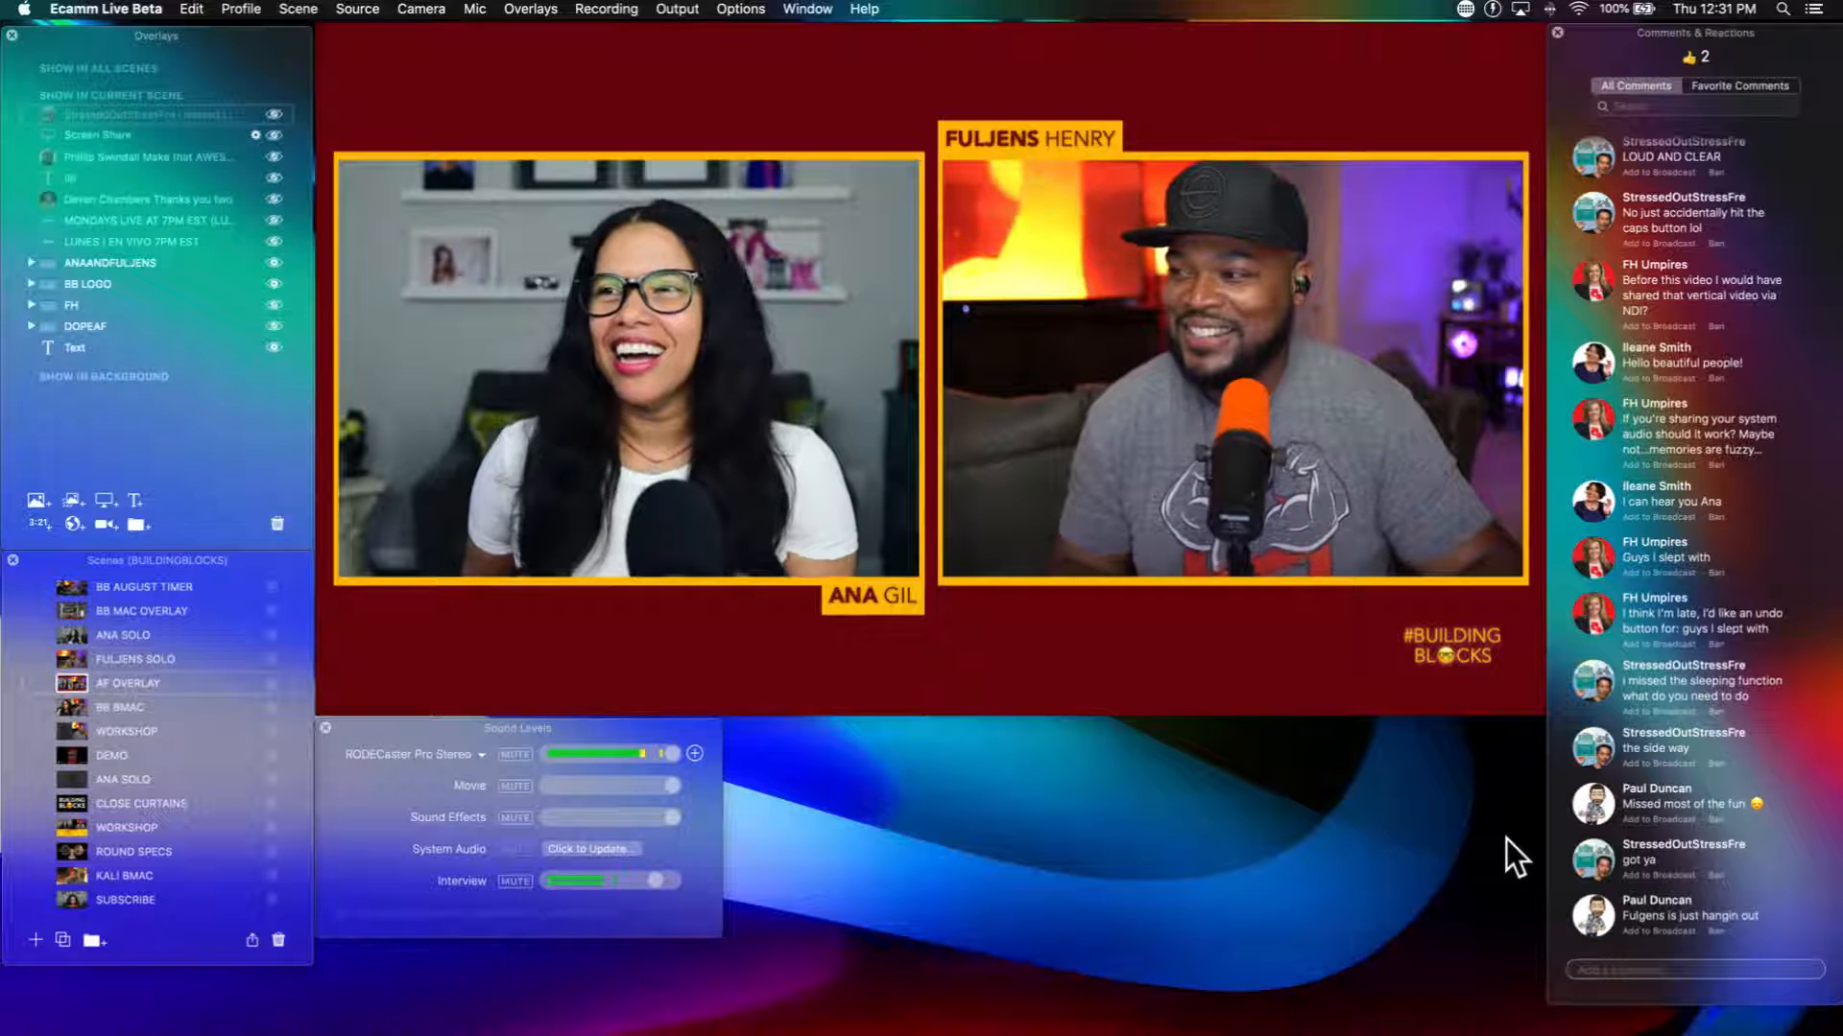
# Step: Show the newest viewer comment on the broadcast and decline the system audio plugin update
pyautogui.click(1592, 924)
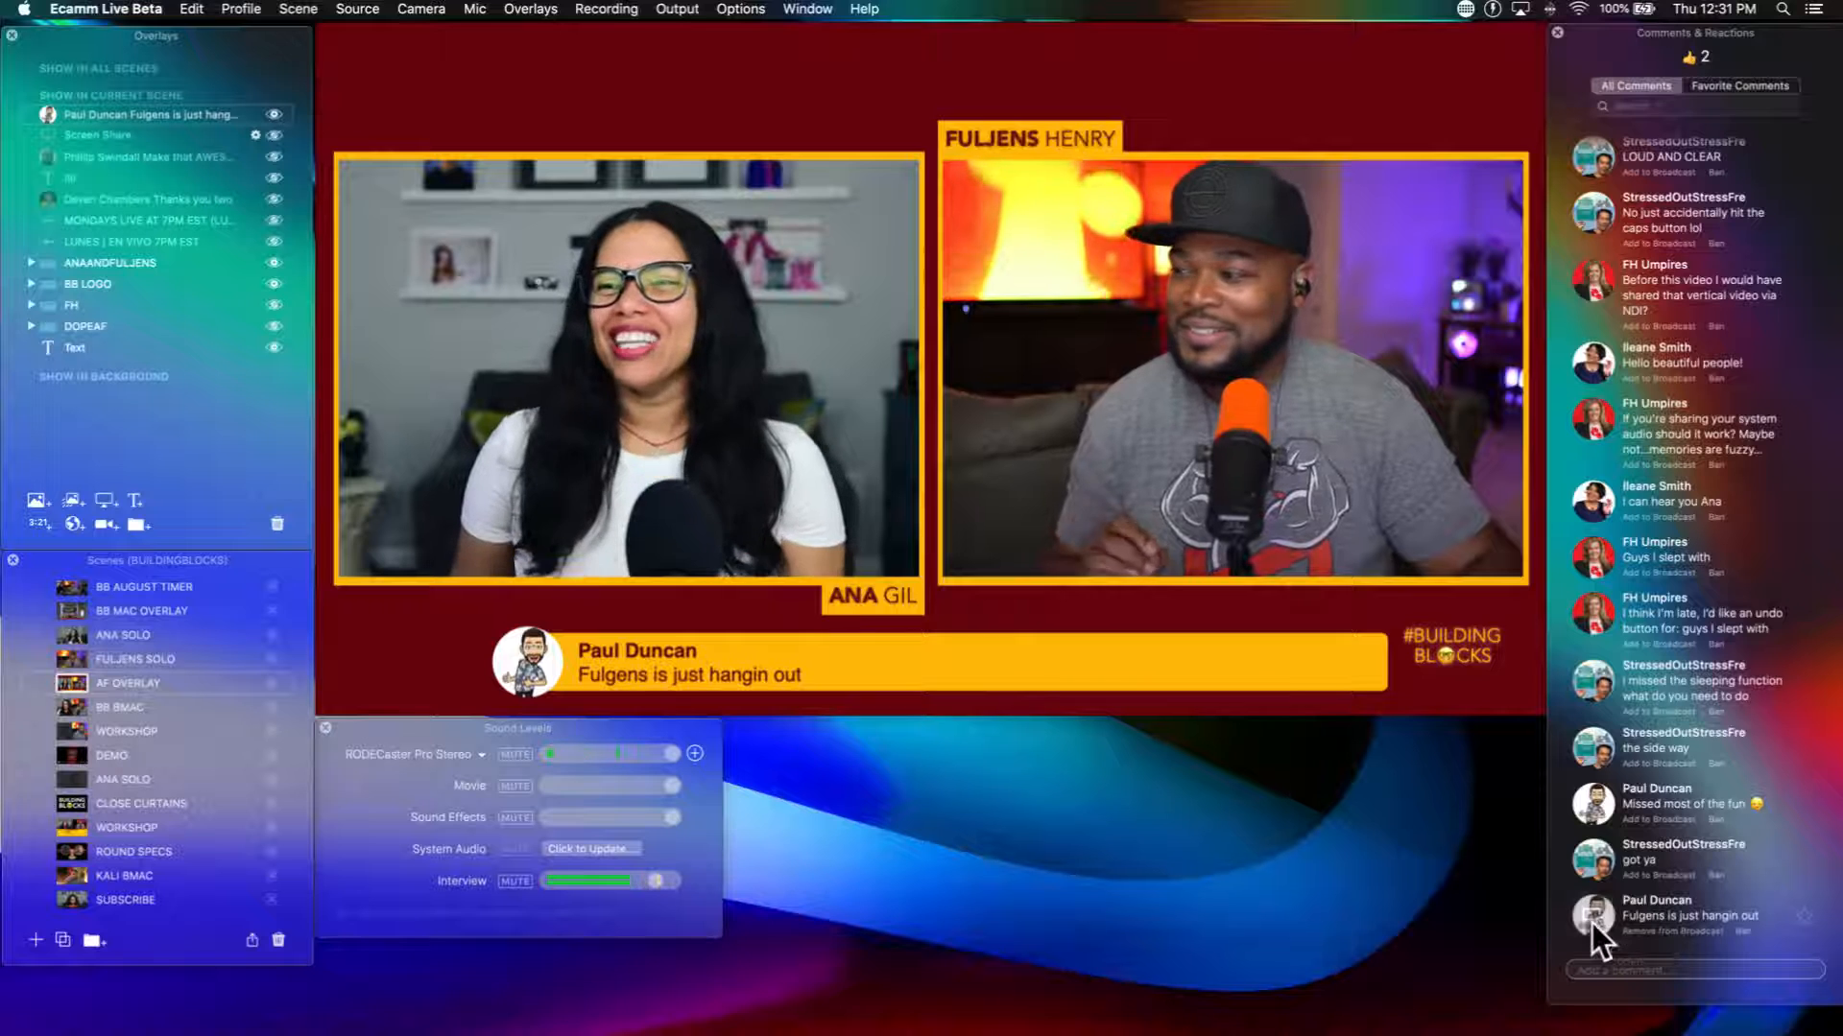
pyautogui.moveTo(1101, 353)
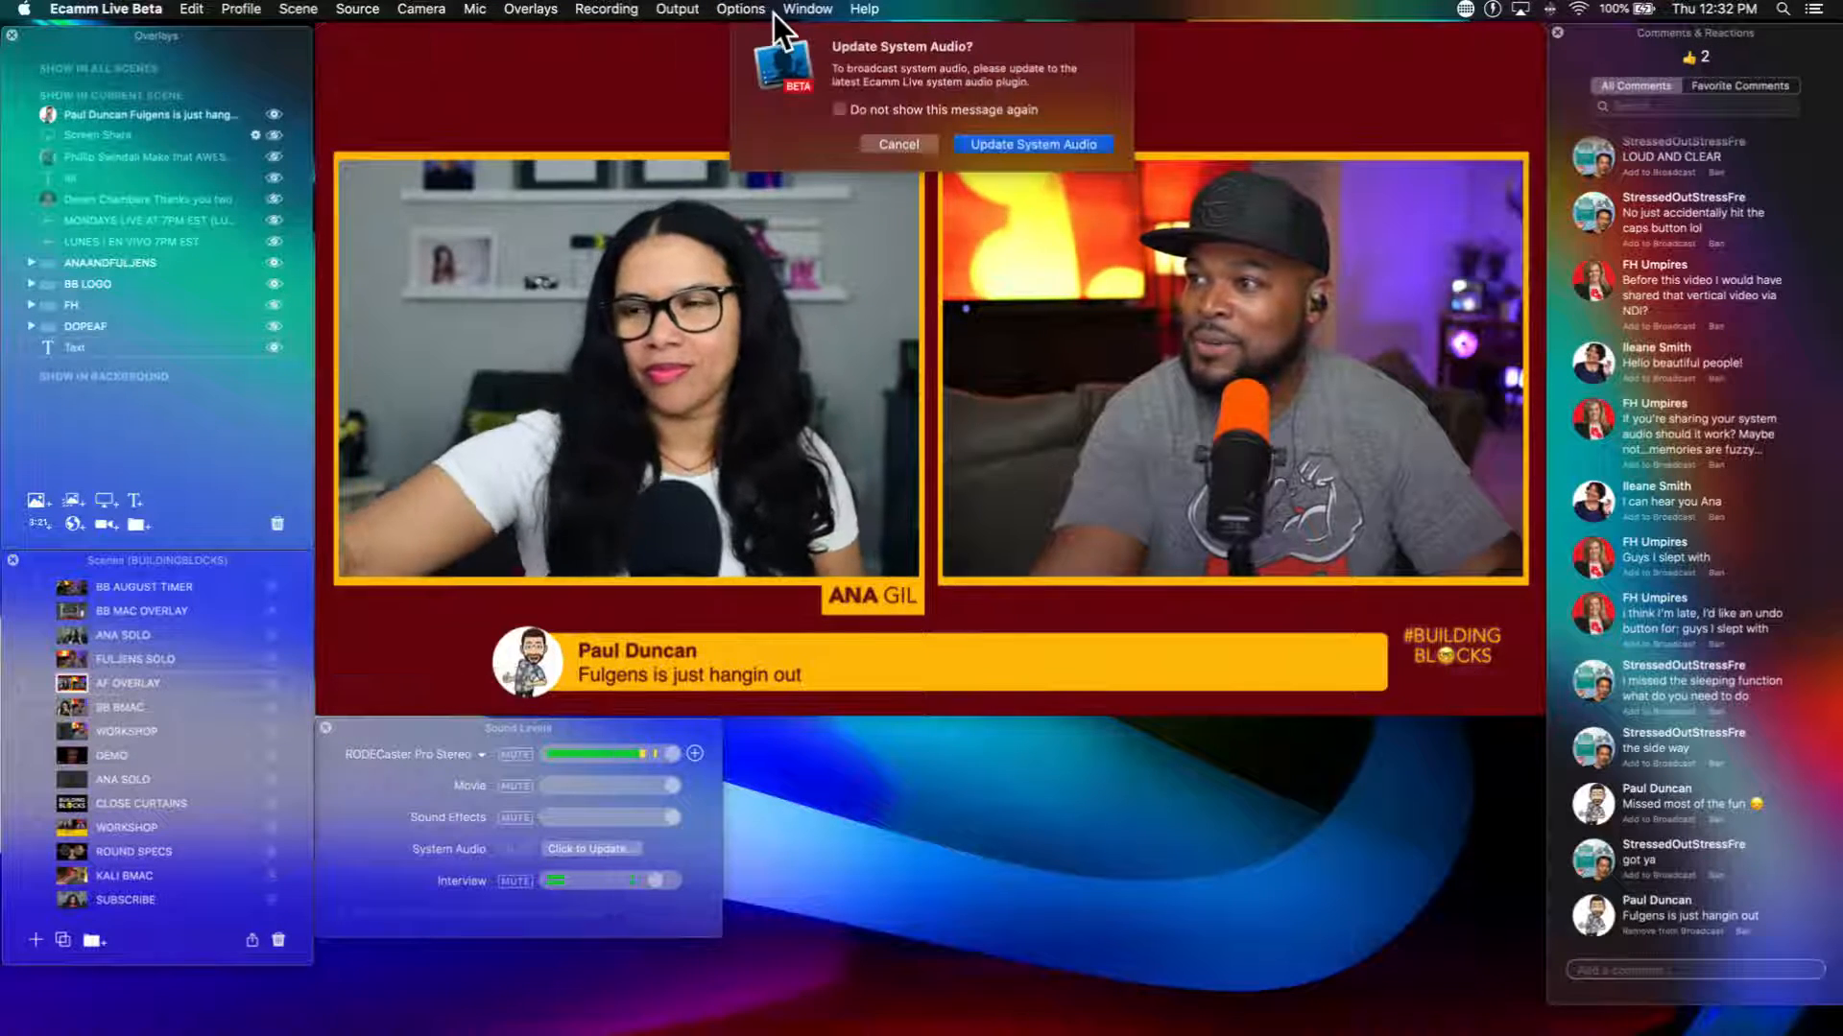
pyautogui.click(899, 145)
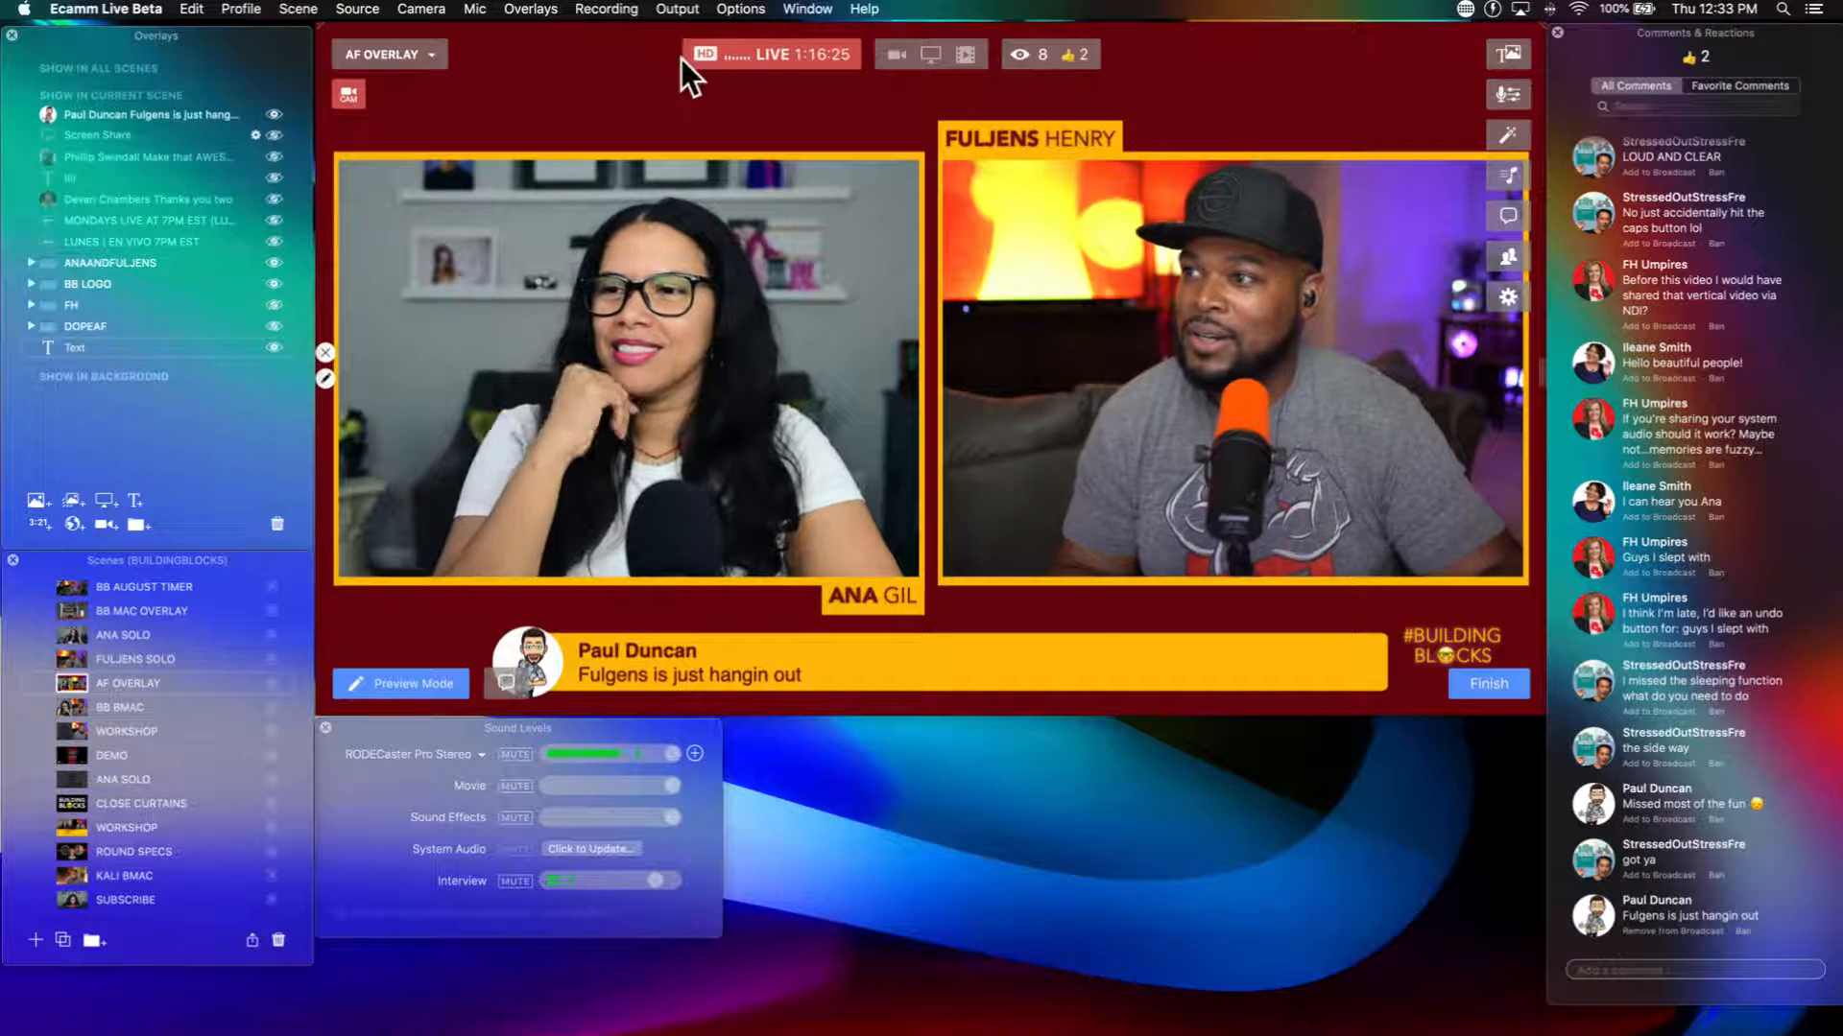
# Step: Review the transition choices available for the current scene without selecting a different one
pyautogui.click(736, 13)
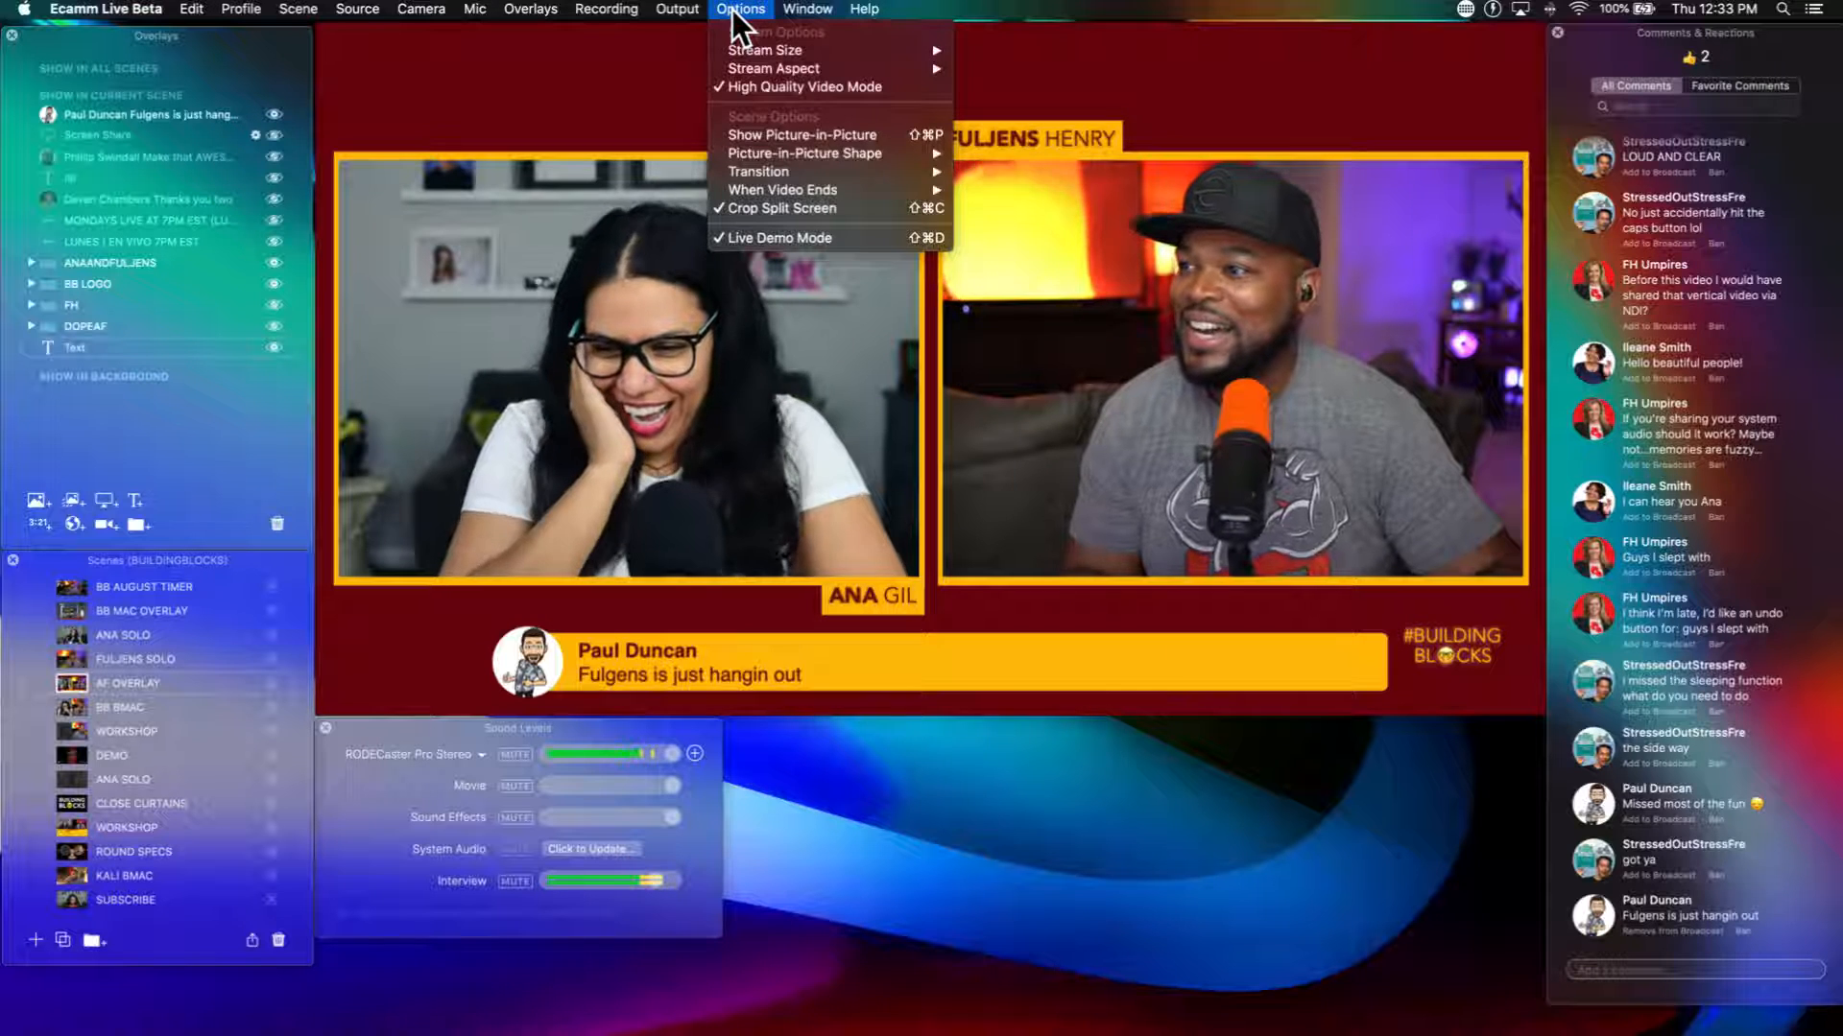
pyautogui.moveTo(806, 168)
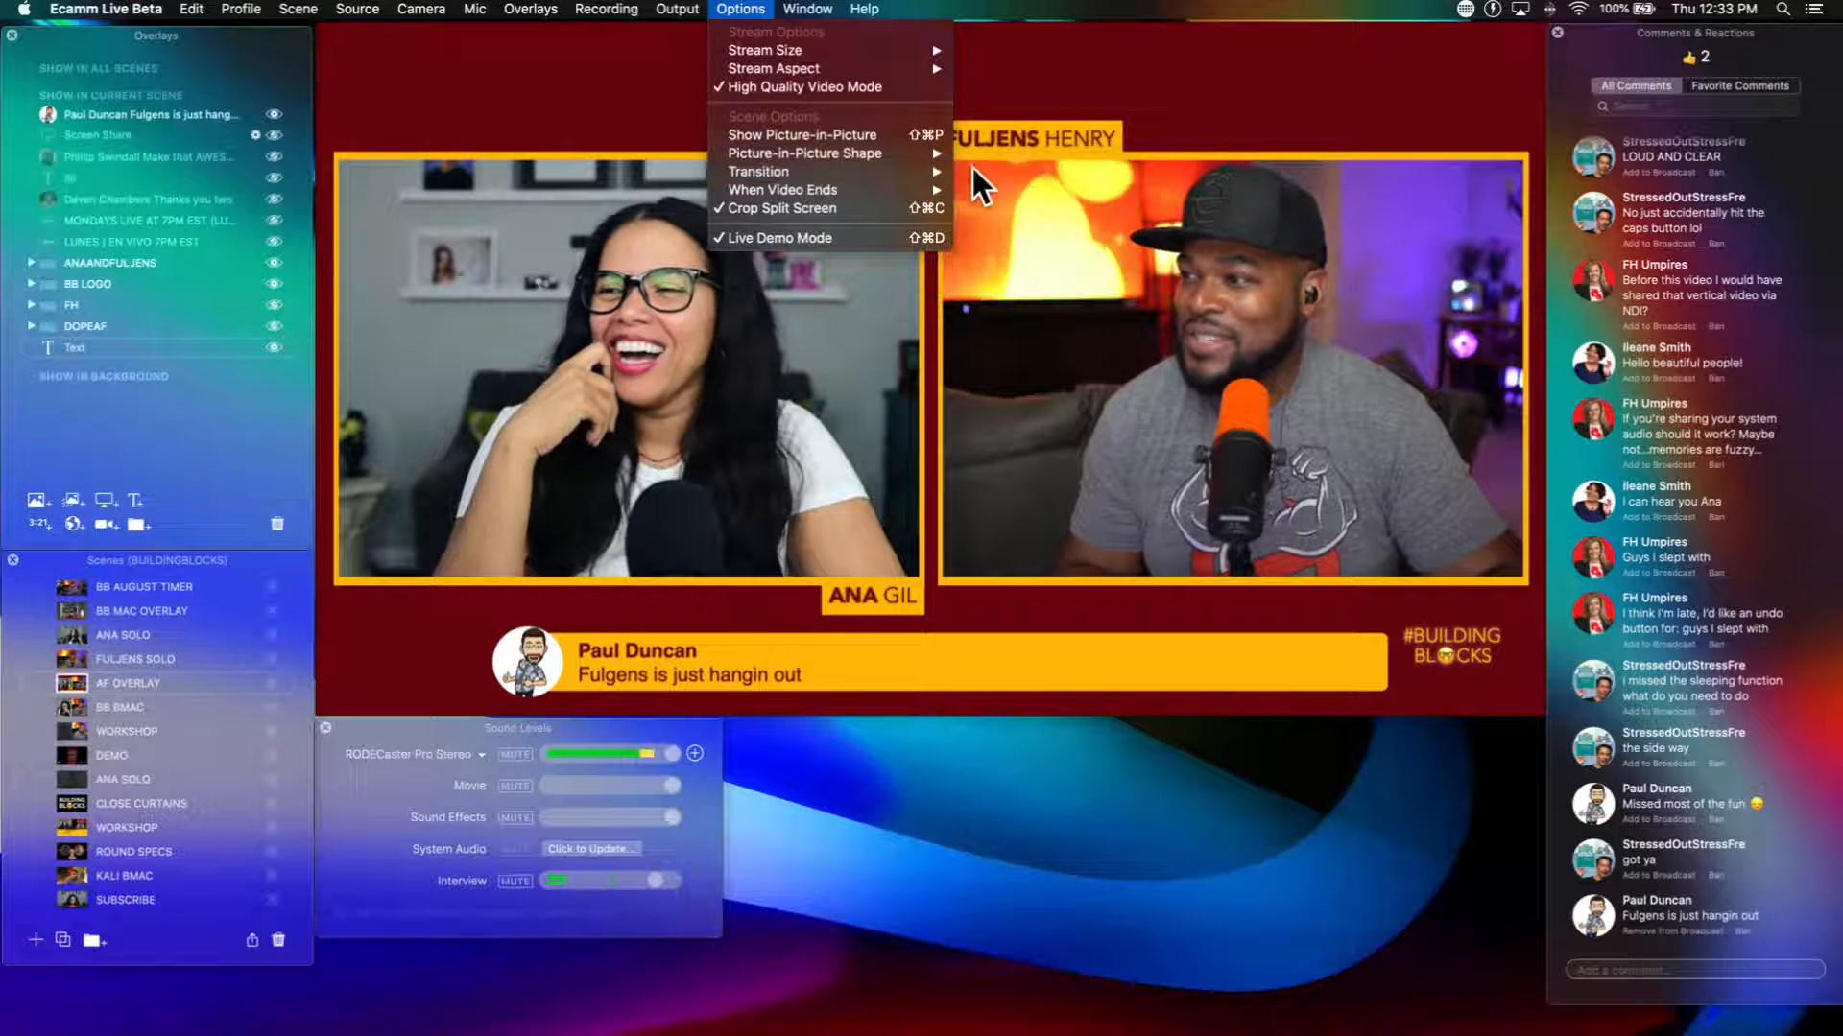
pyautogui.moveTo(917, 177)
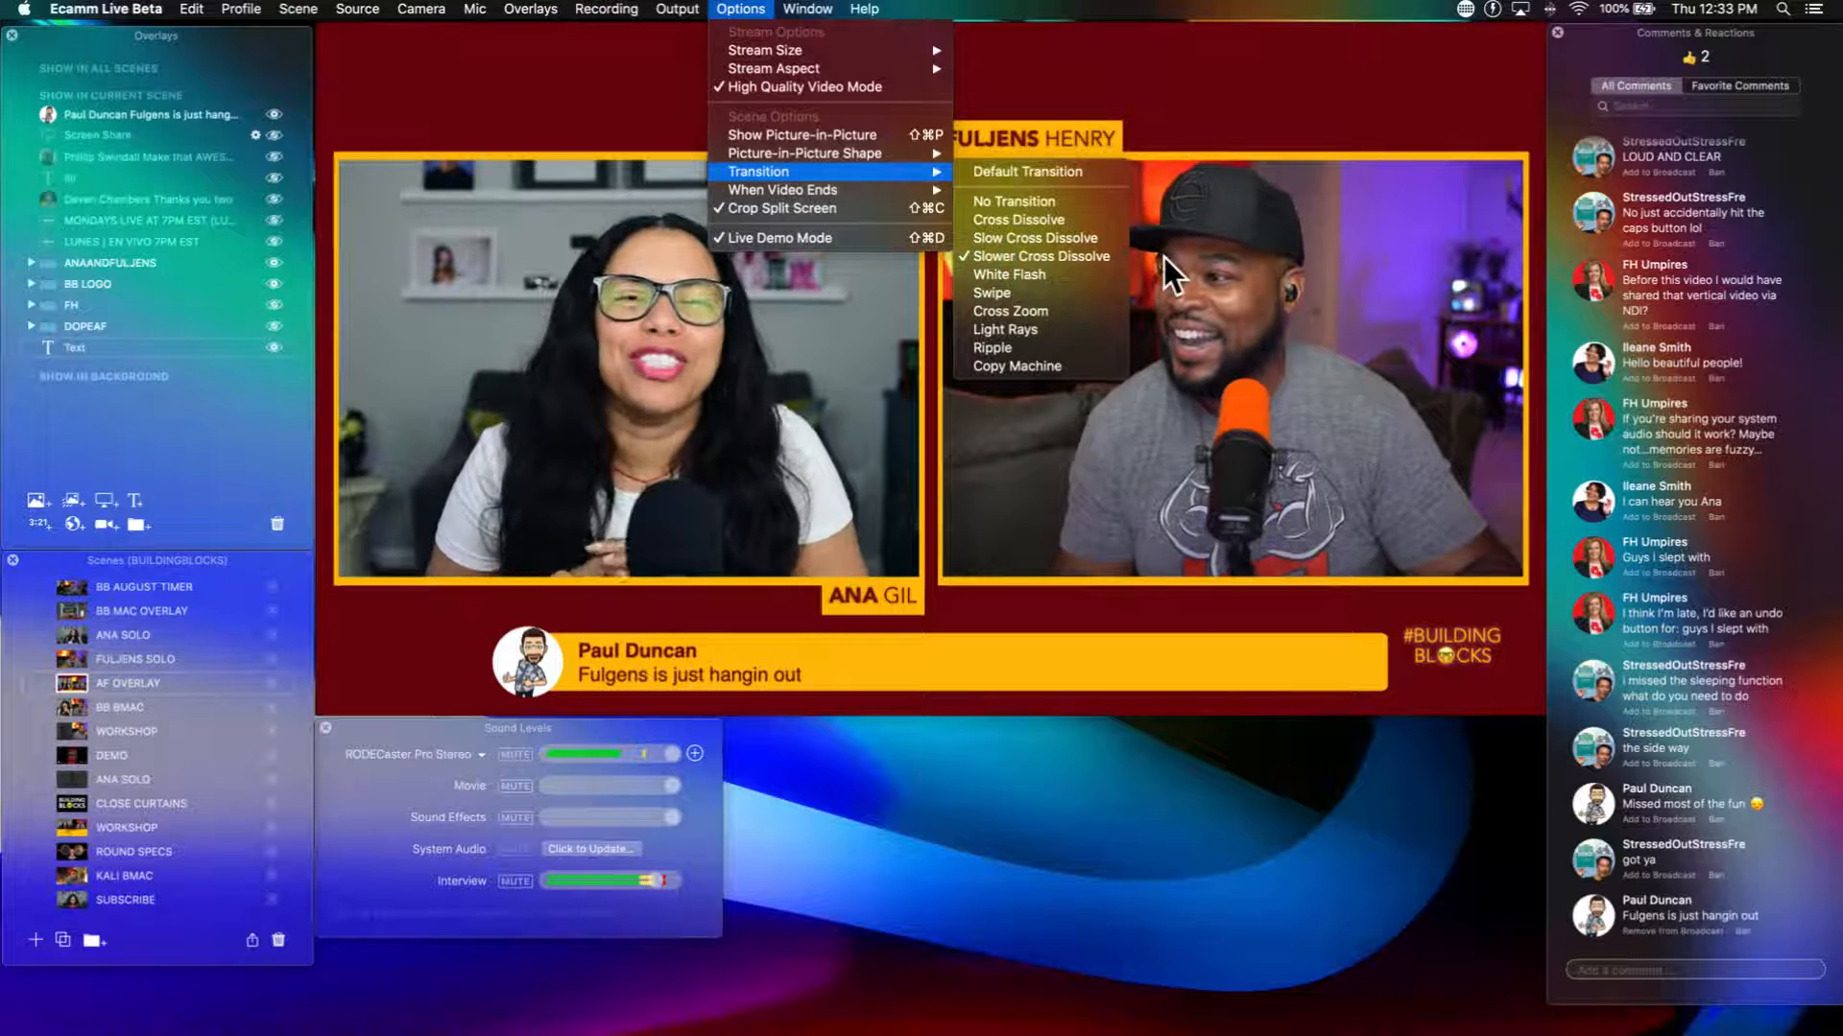
pyautogui.click(1222, 116)
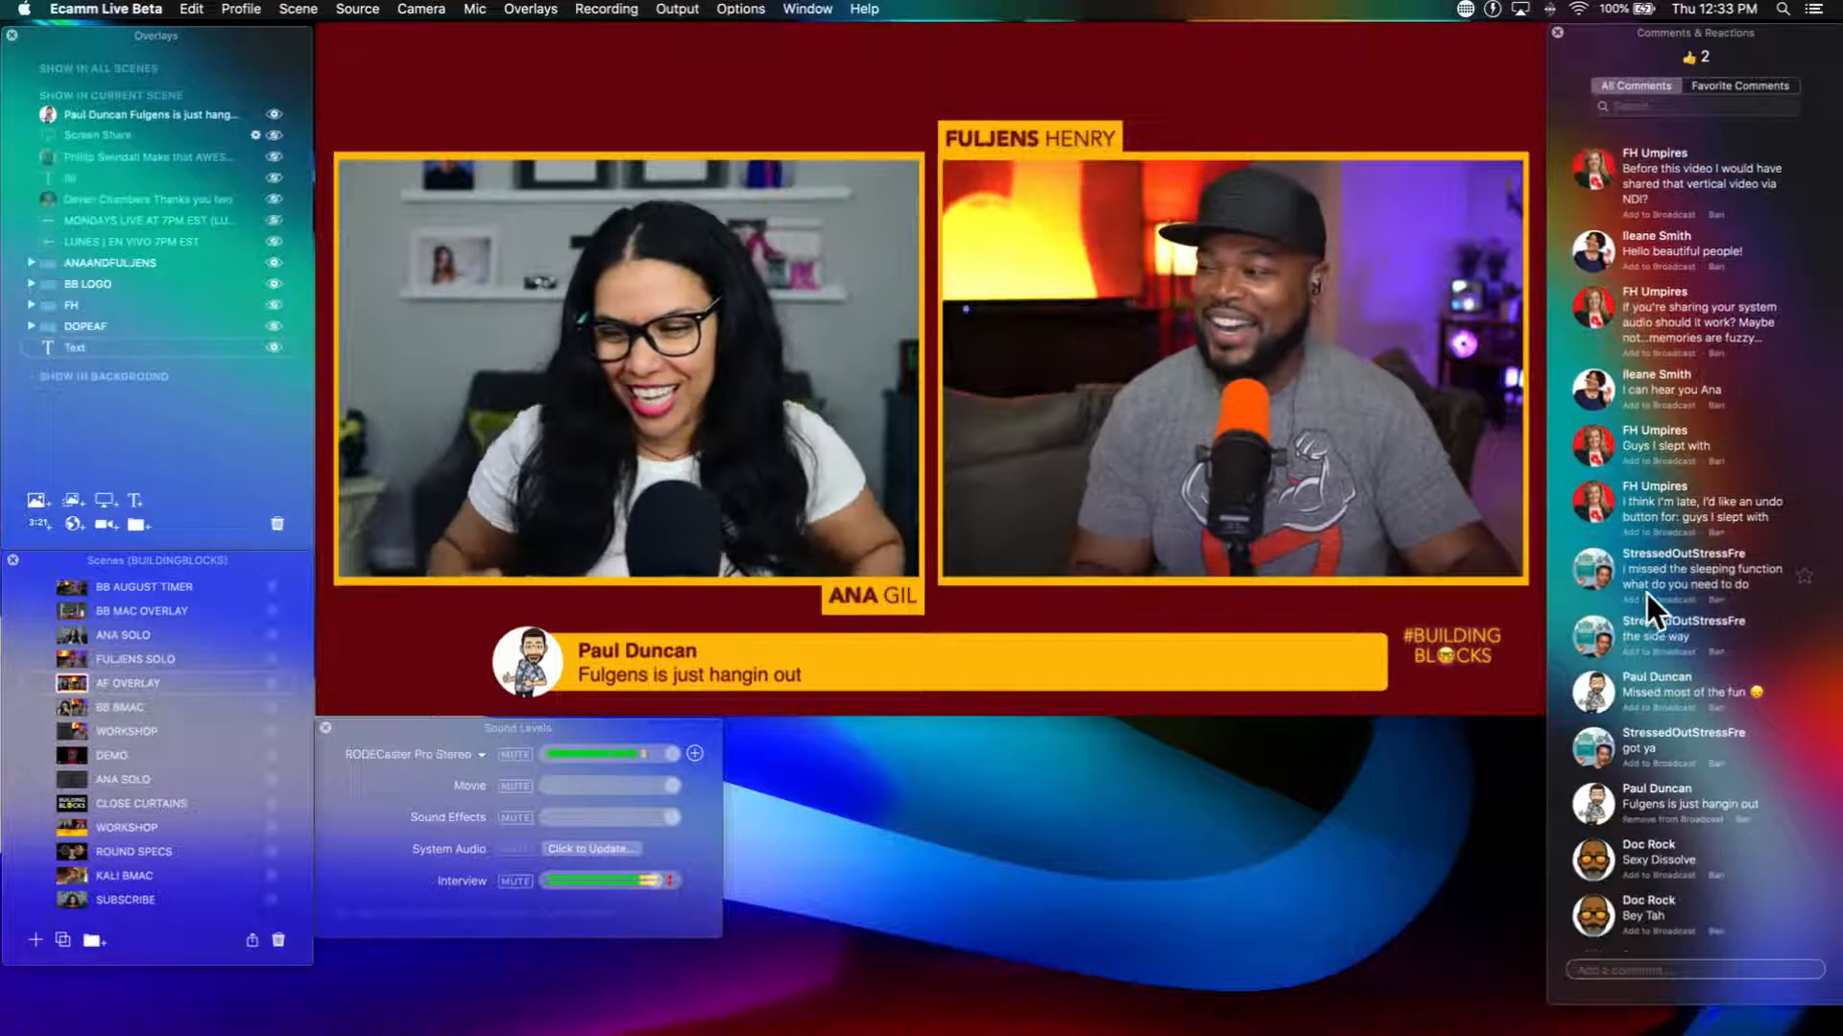
# Step: Show the viewer comment "Sexy Dissolve" on the broadcast, followed by the comment "Bey Tah"
pyautogui.click(1592, 863)
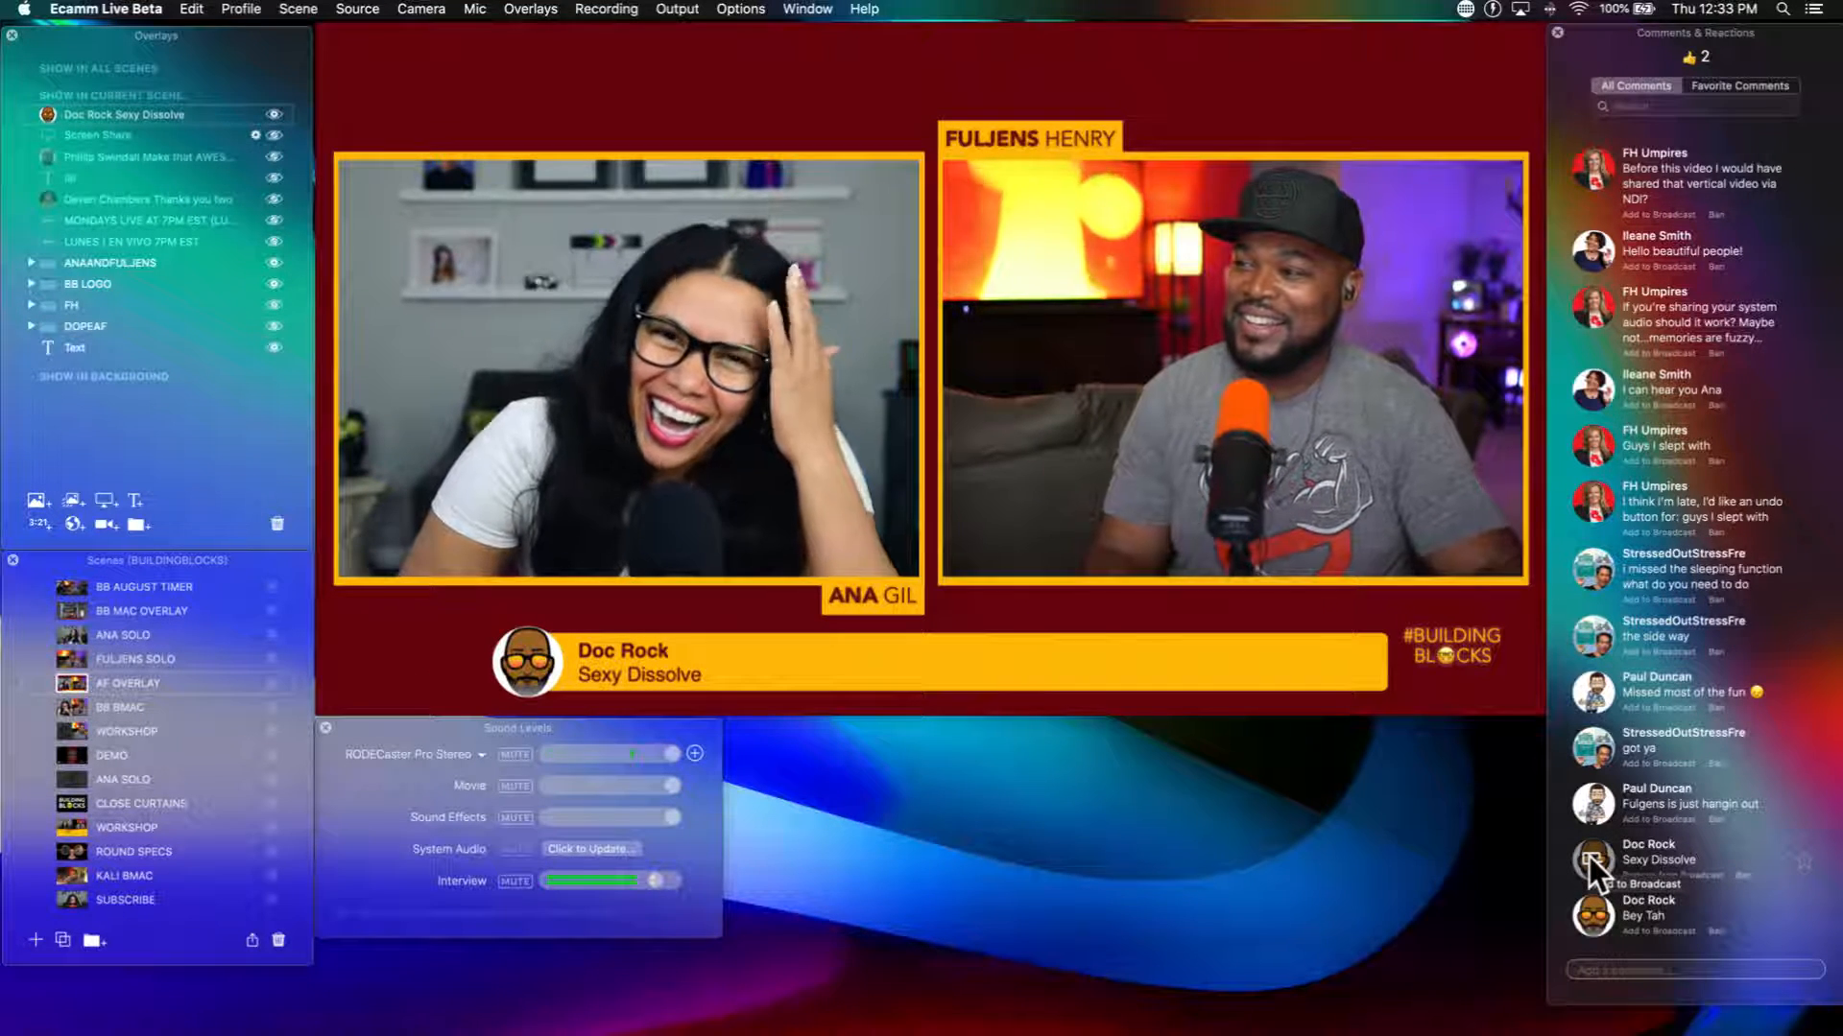
pyautogui.click(1584, 905)
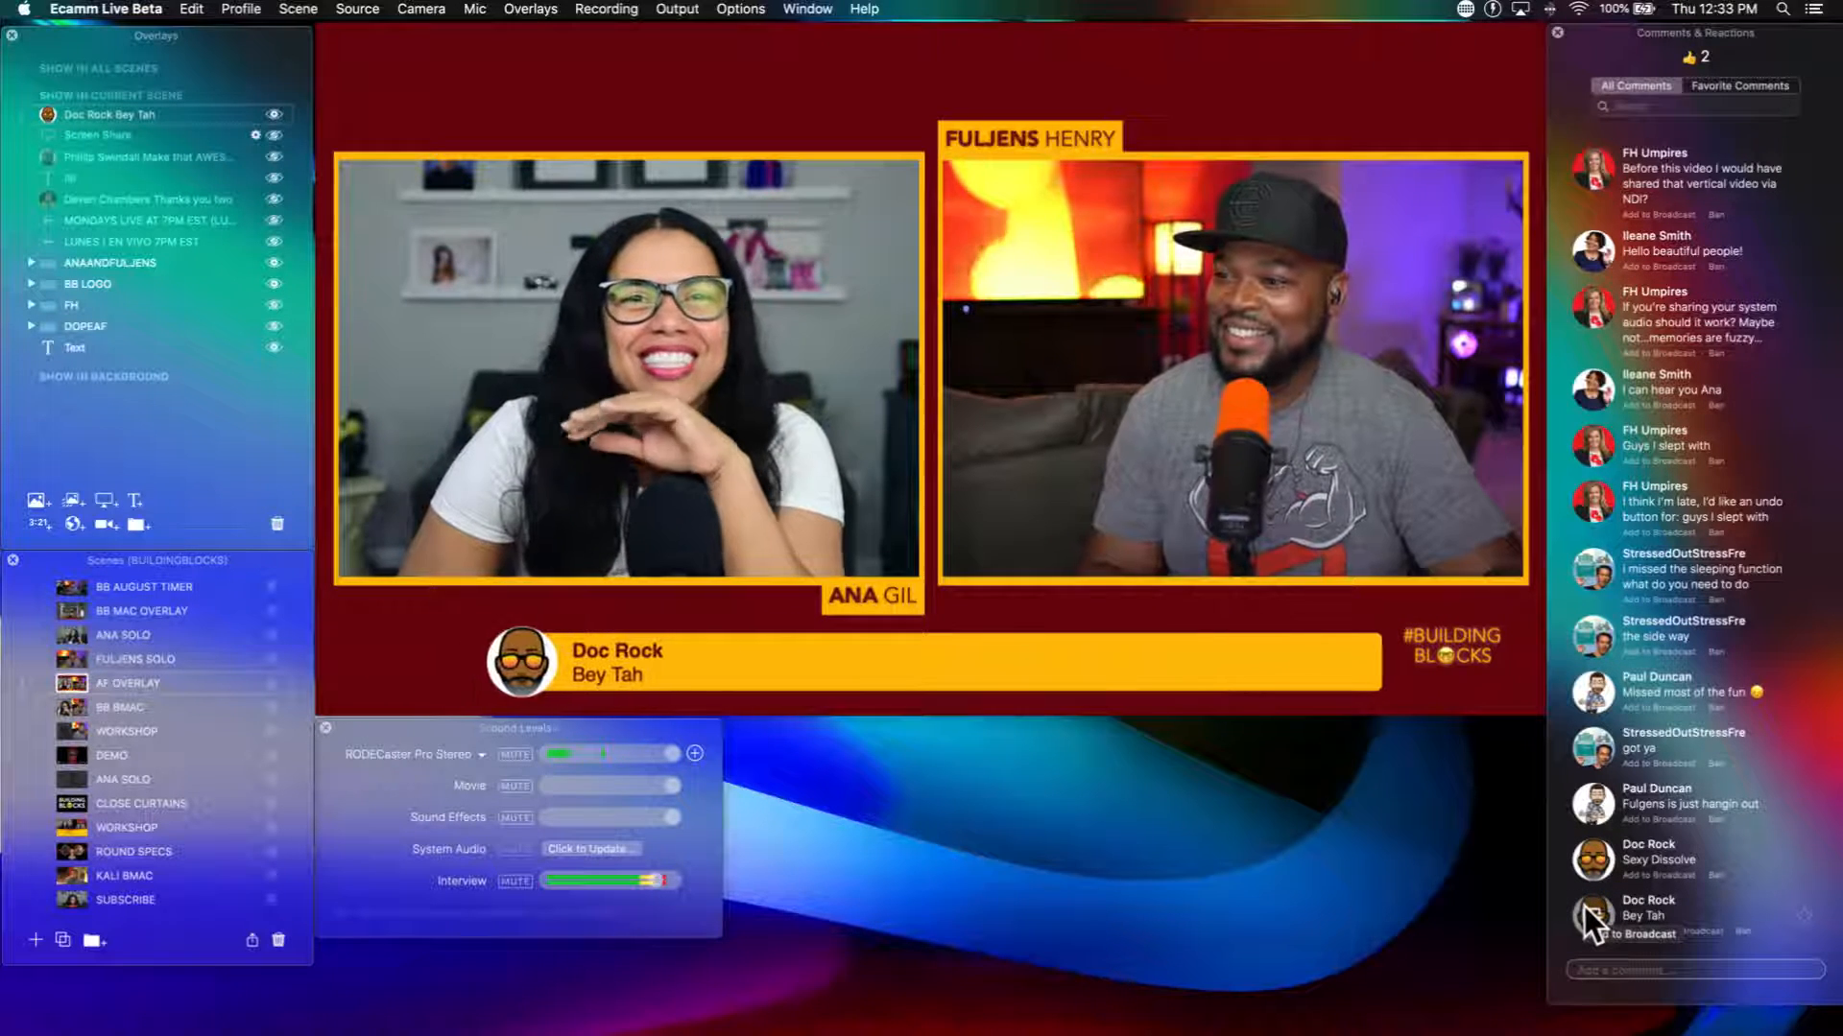